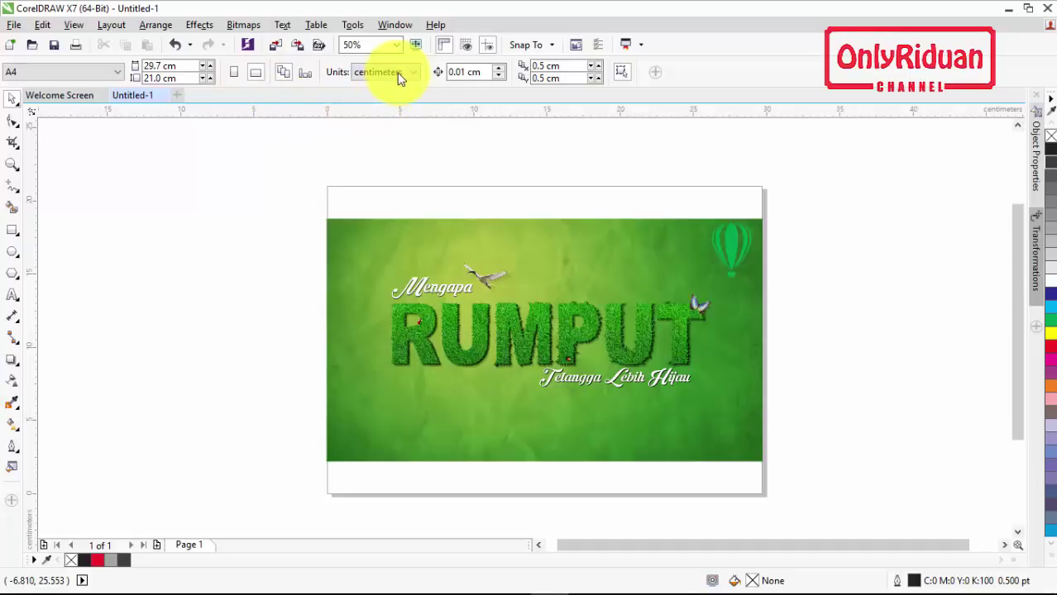
{"action": "left_click", "coordinate": [405, 73]}
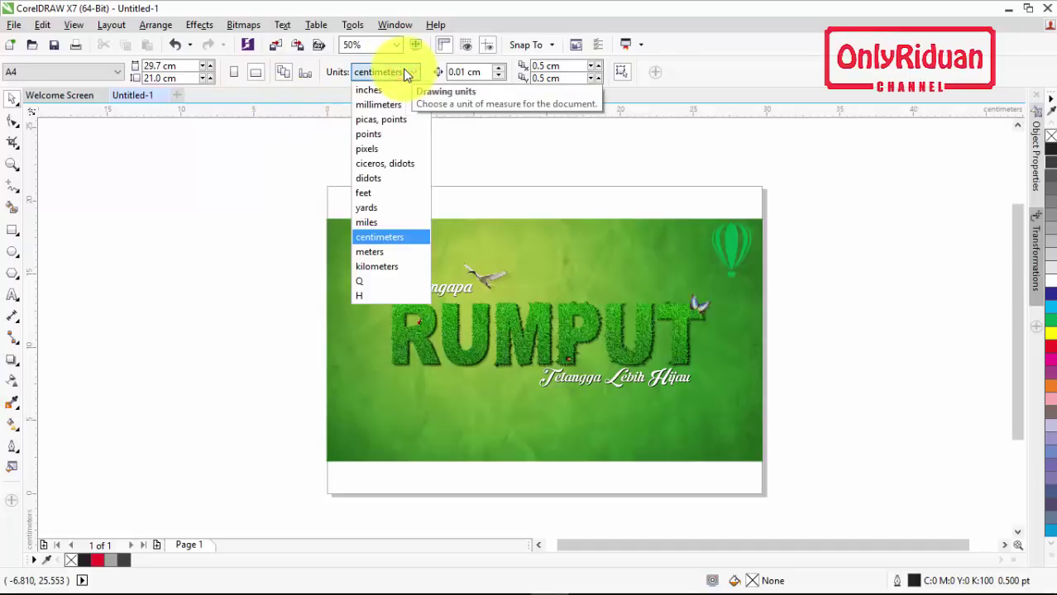
{"action": "left_click", "coordinate": [404, 72]}
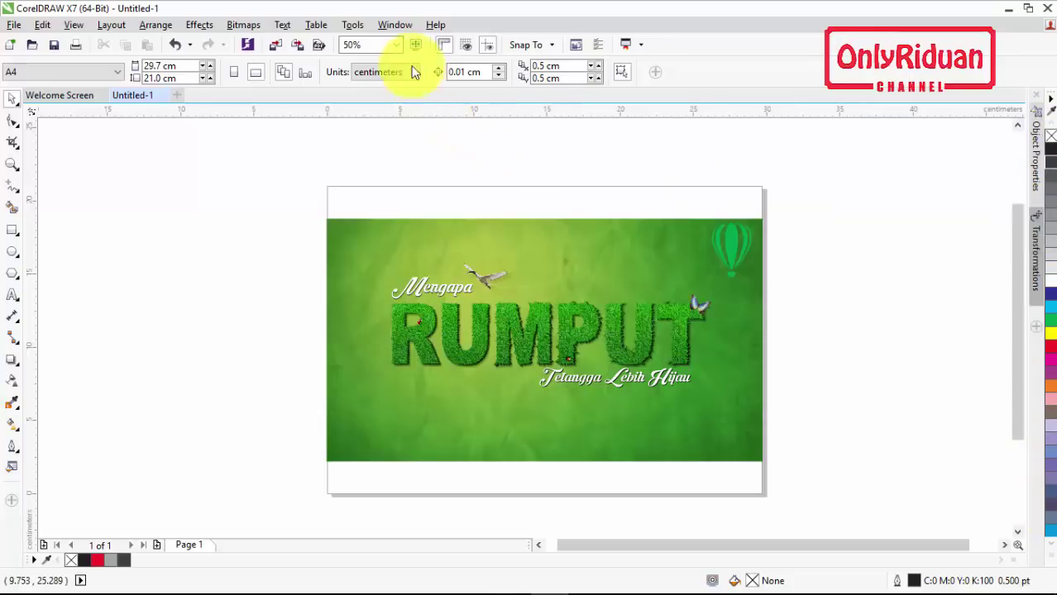
{"action": "left_click", "coordinate": [395, 25]}
{"action": "mouse_move", "coordinate": [441, 211]}
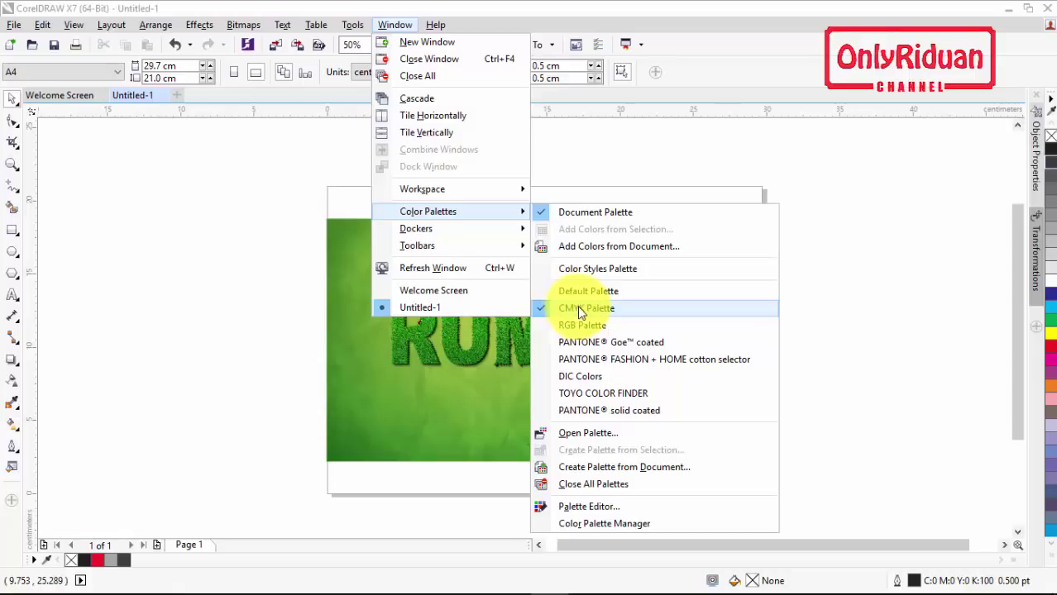
{"action": "left_click", "coordinate": [838, 230]}
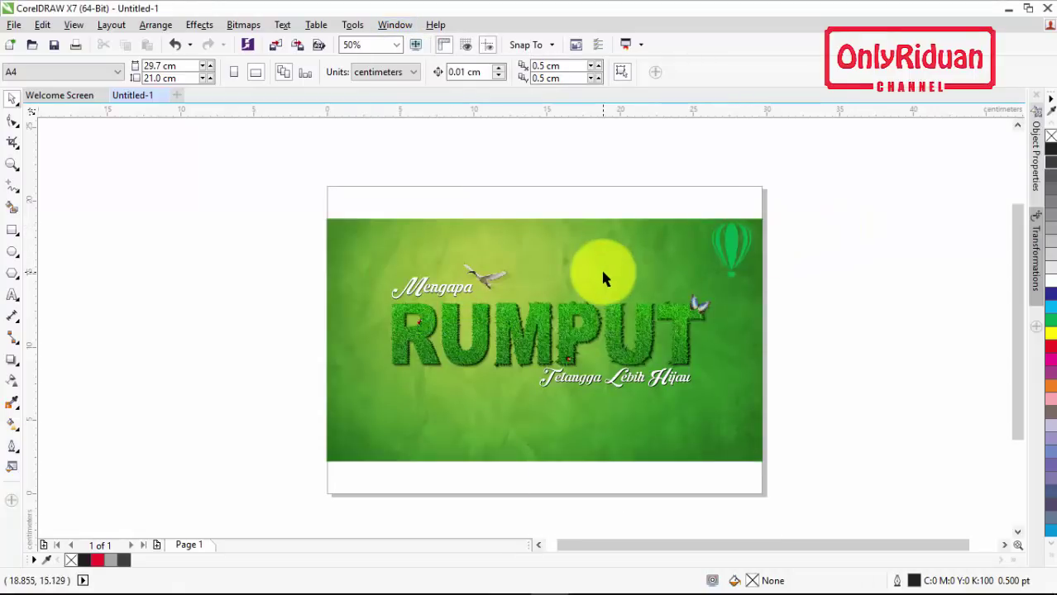
Step: Add a second page to the document and load the Bacground image for import
{"action": "left_click", "coordinate": [158, 546]}
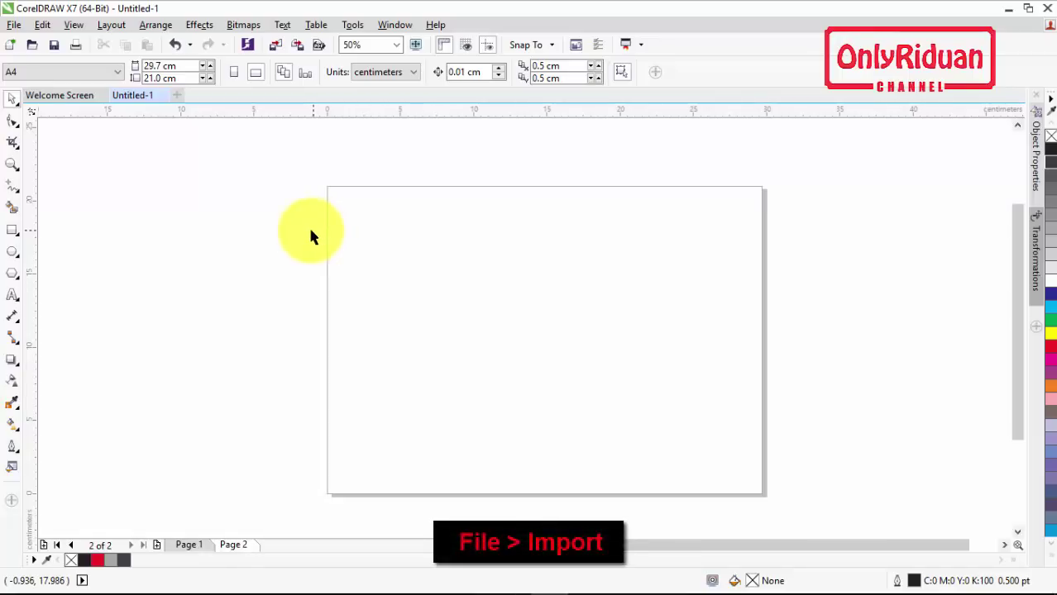
{"action": "left_click", "coordinate": [15, 24]}
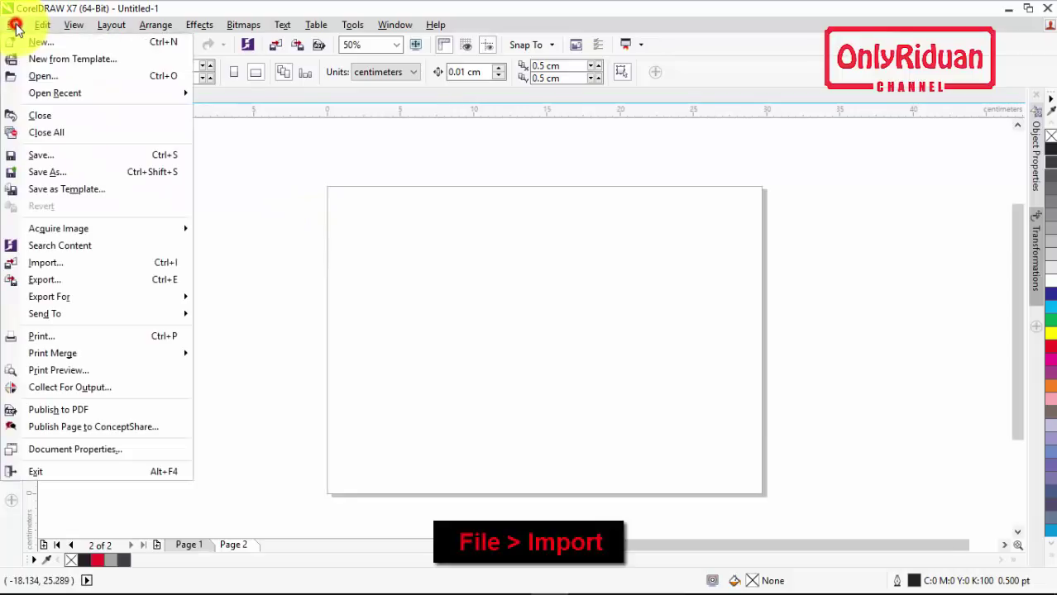
{"action": "left_click", "coordinate": [83, 266]}
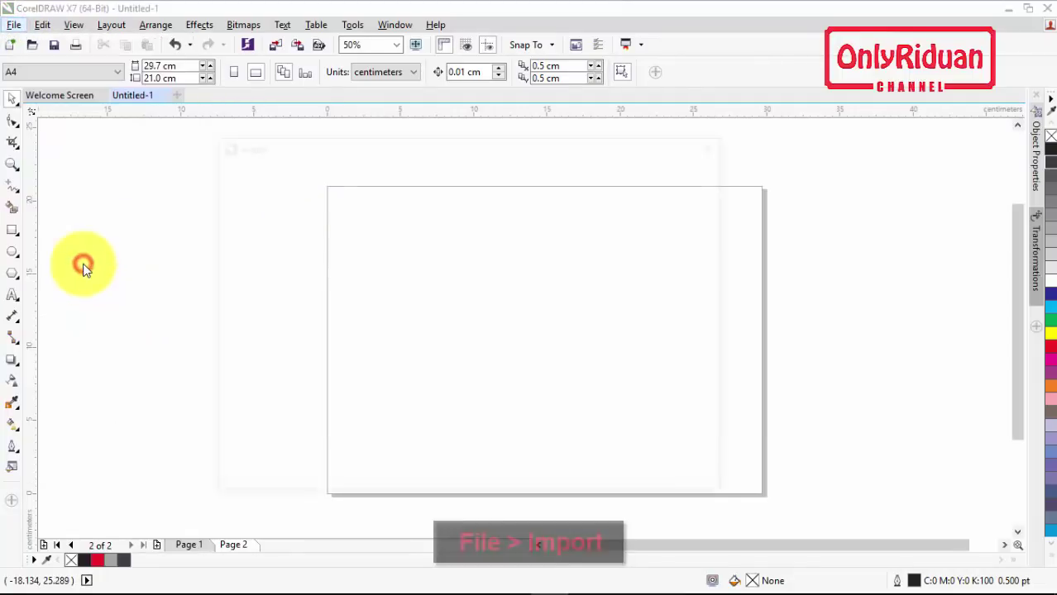
{"action": "left_click", "coordinate": [383, 265]}
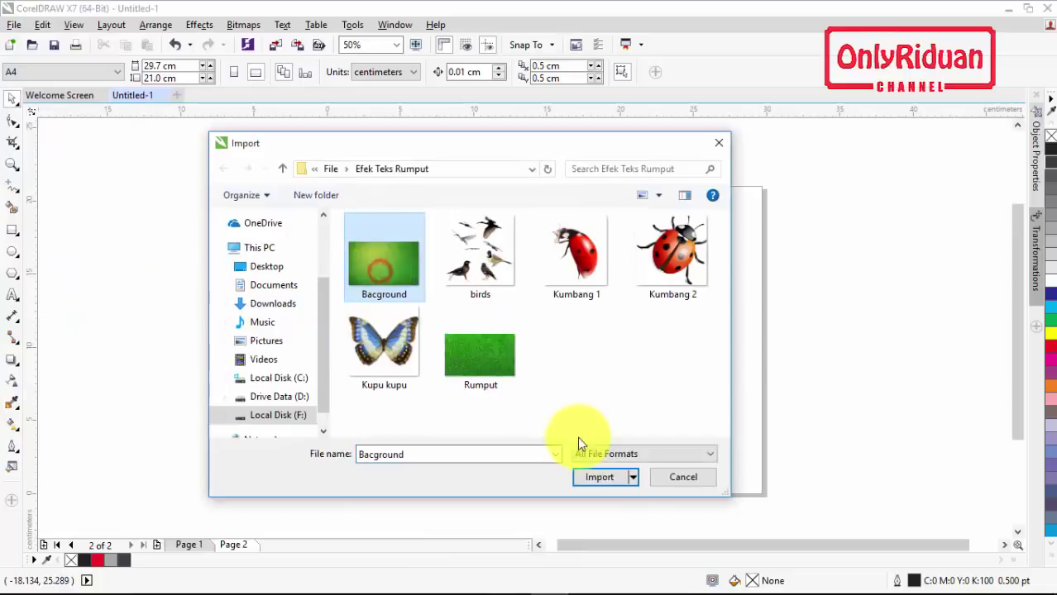
{"action": "left_click", "coordinate": [595, 477]}
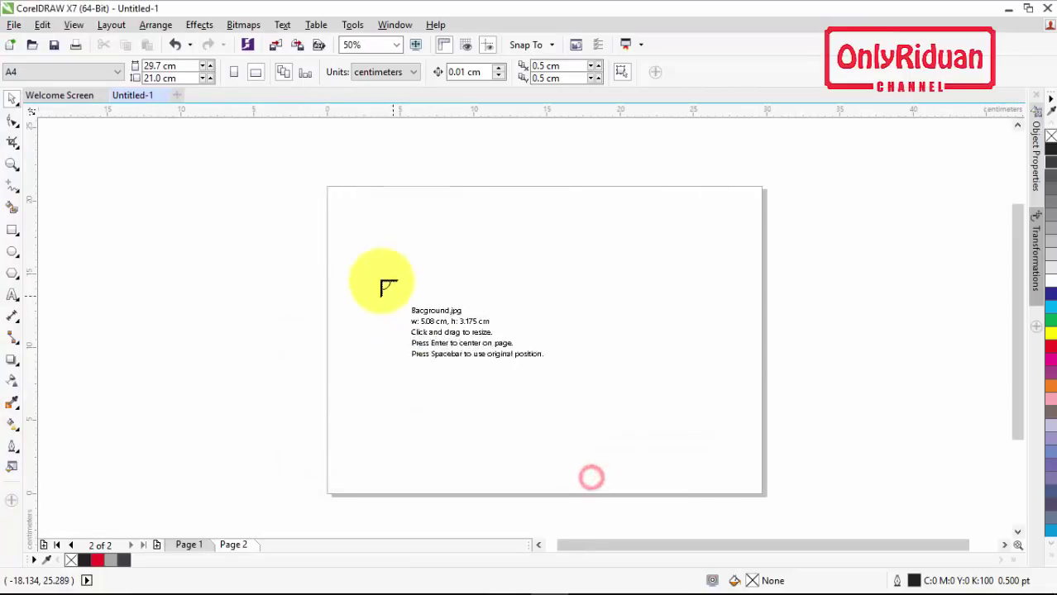
Step: Place the background image across the page at about 29.5 × 18.5 cm and center it on the page
{"action": "left_click", "coordinate": [328, 214]}
{"action": "left_click_drag", "start_coordinate": [328, 214], "coordinate": [790, 483]}
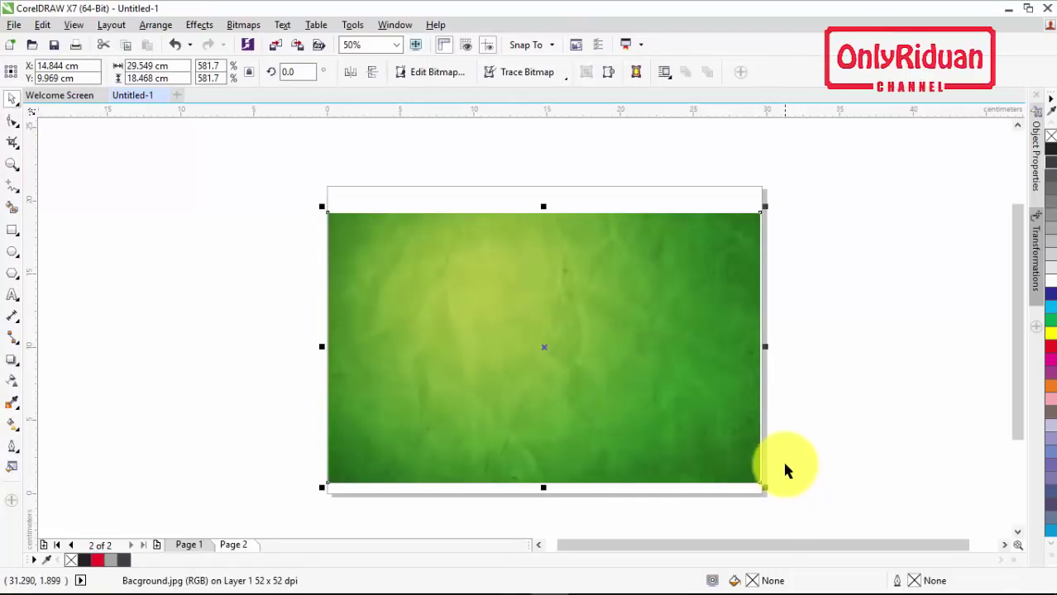
{"action": "key", "text": "p"}
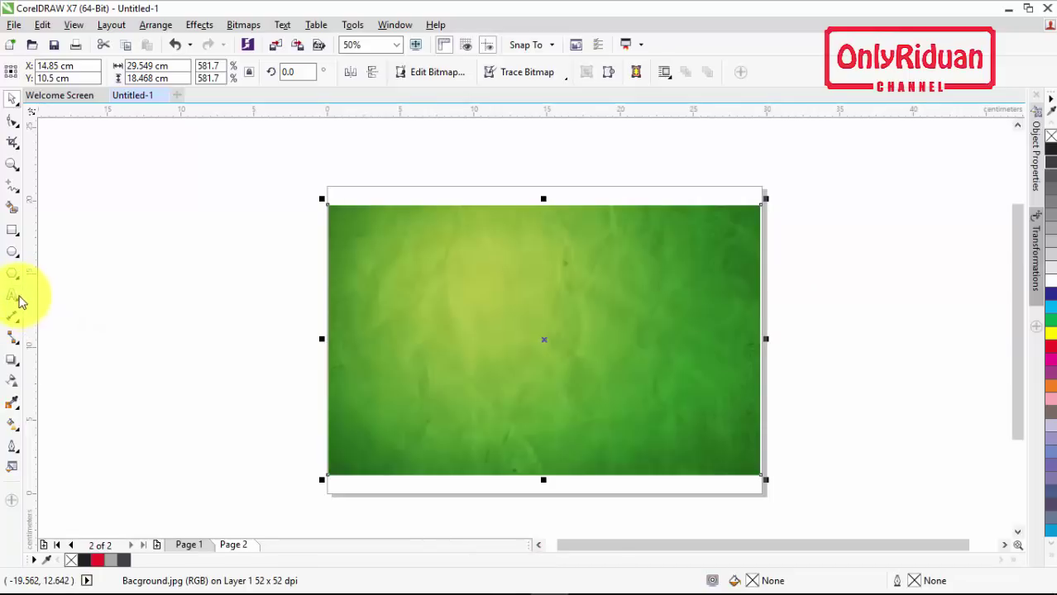
Step: Add the artistic text "RUMPUT" over the background and enlarge it proportionally to about 21.2 cm wide
{"action": "left_click", "coordinate": [14, 296]}
{"action": "left_click", "coordinate": [420, 314]}
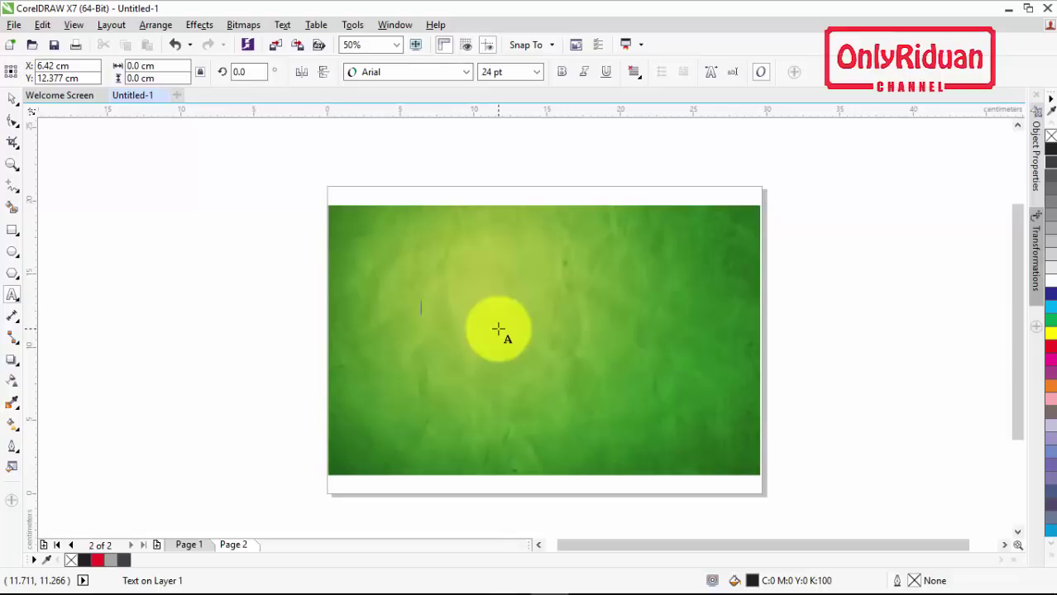
{"action": "type", "text": "RUMPUT"}
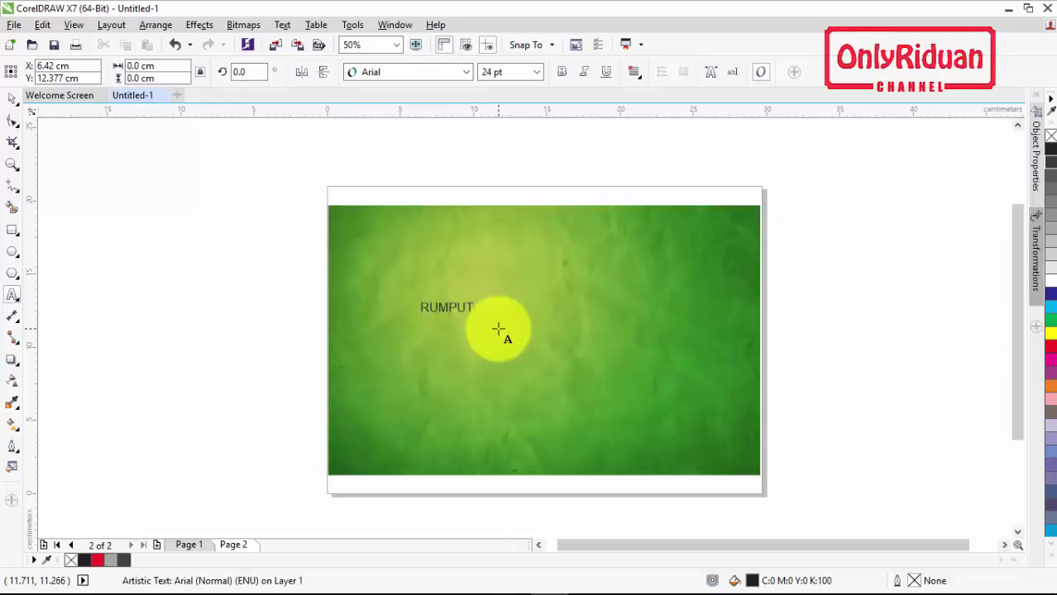
{"action": "key", "text": "Escape"}
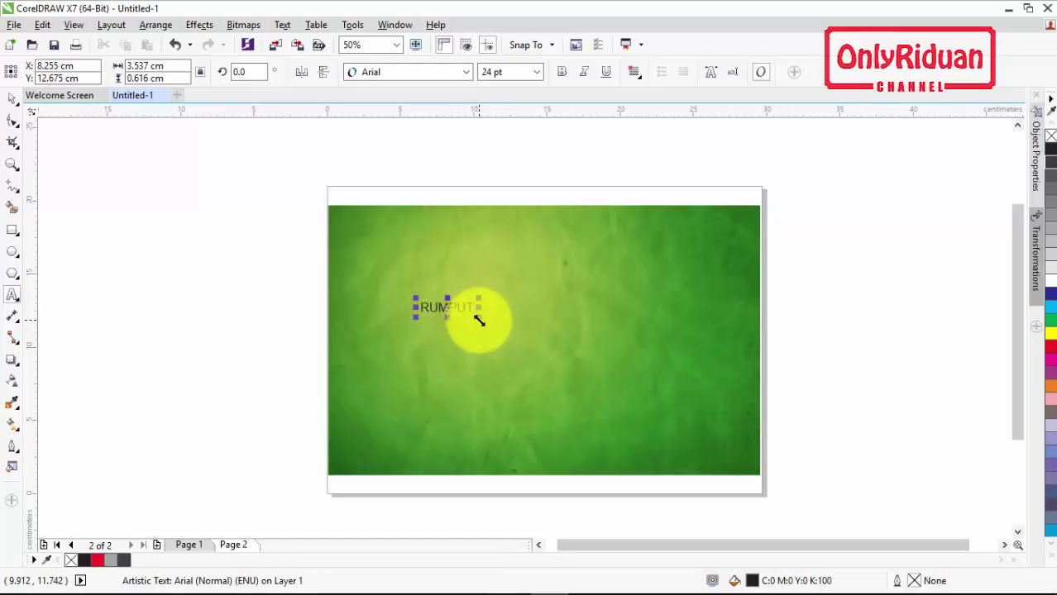
{"action": "left_click_drag", "start_coordinate": [479, 321], "coordinate": [735, 420]}
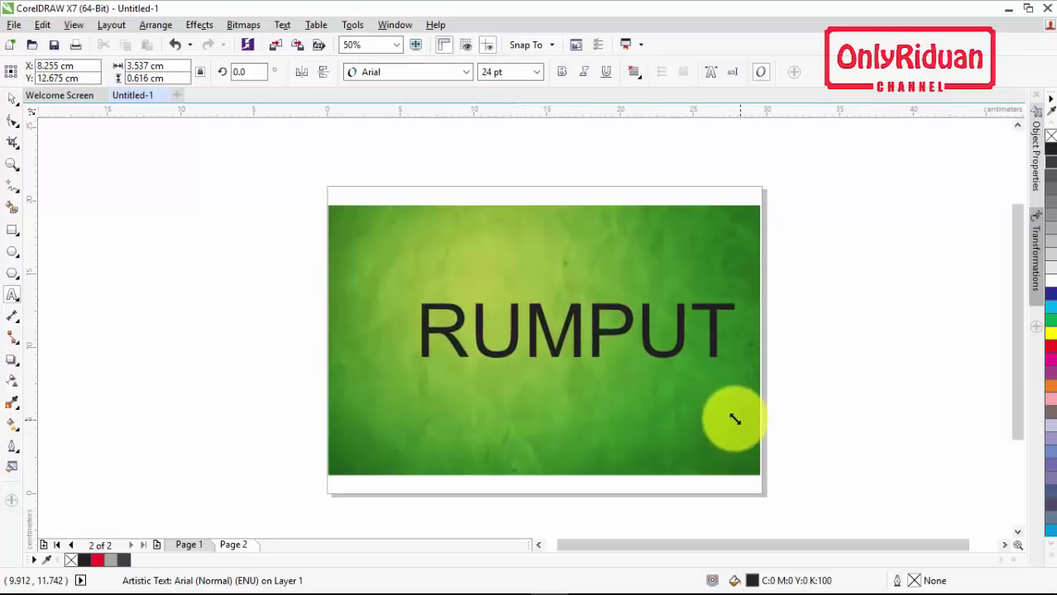
{"action": "left_click", "coordinate": [415, 303]}
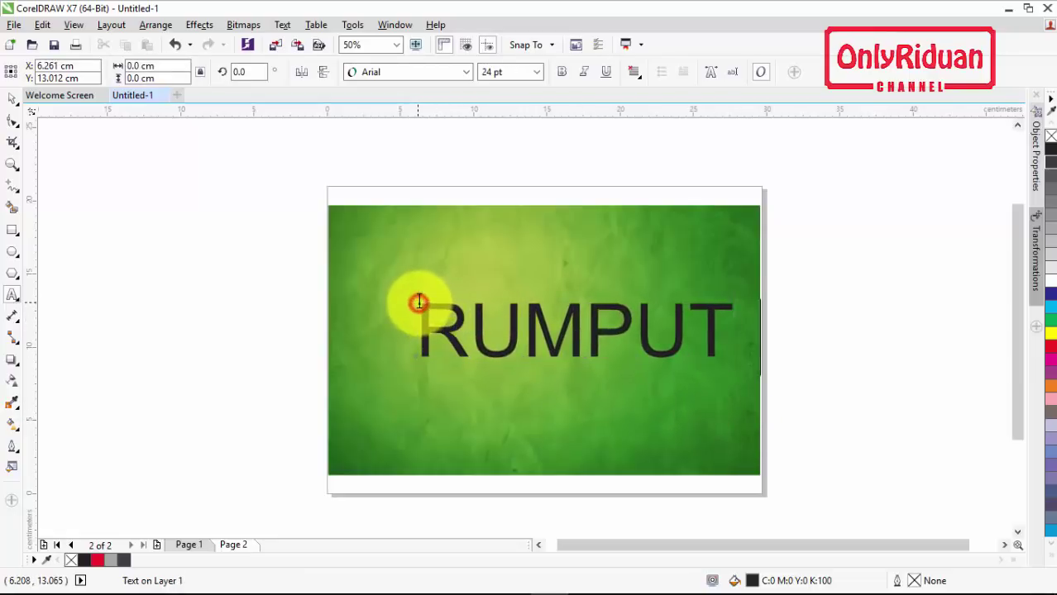
{"action": "left_click", "coordinate": [13, 101]}
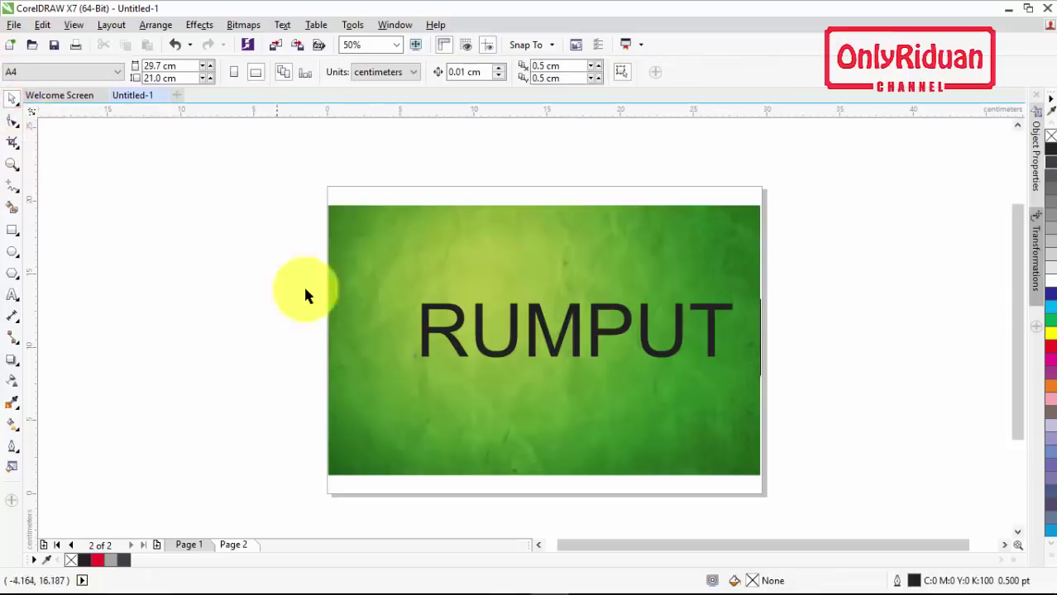
Step: Enlarge the RUMPUT text to about 23.4 × 4.1 cm and shift it slightly toward the middle of the background
{"action": "left_click", "coordinate": [418, 334]}
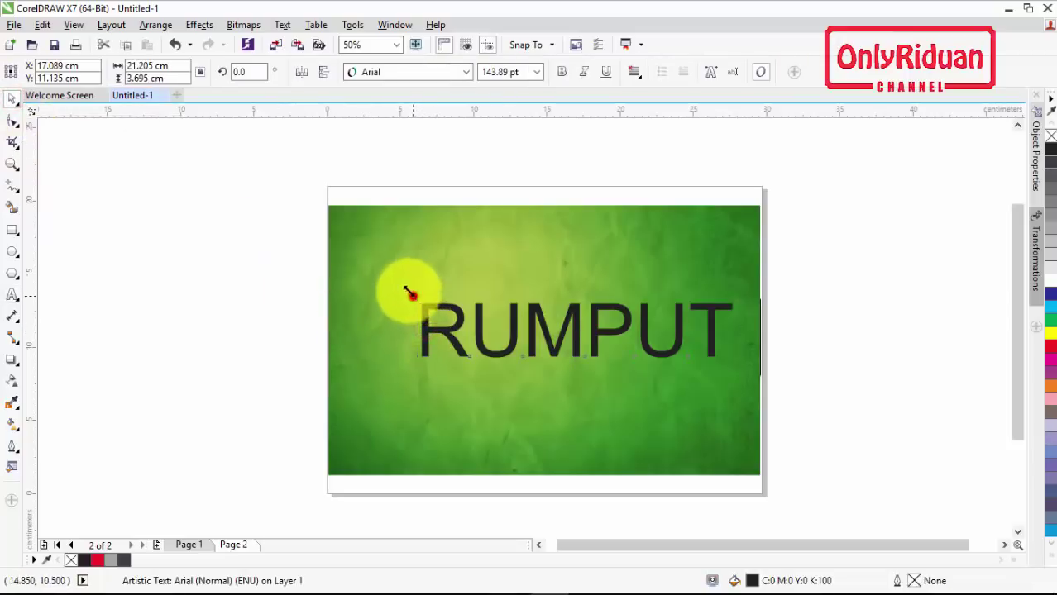
{"action": "left_click_drag", "start_coordinate": [411, 294], "coordinate": [381, 276]}
{"action": "left_click_drag", "start_coordinate": [559, 330], "coordinate": [551, 333]}
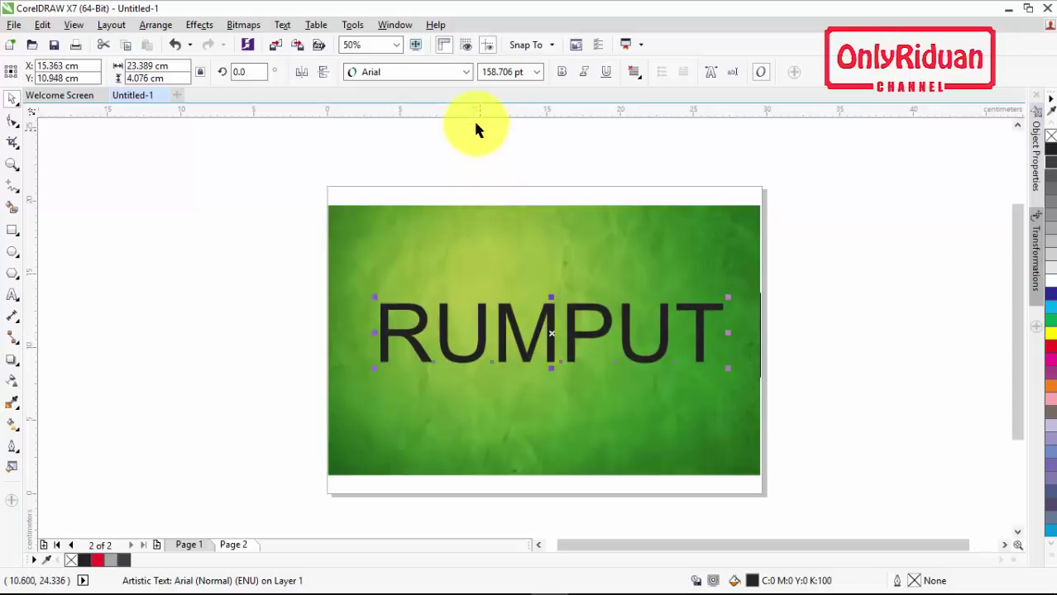
Step: Set the RUMPUT text's font to Arial Black and center the text on the page
{"action": "left_click", "coordinate": [465, 73]}
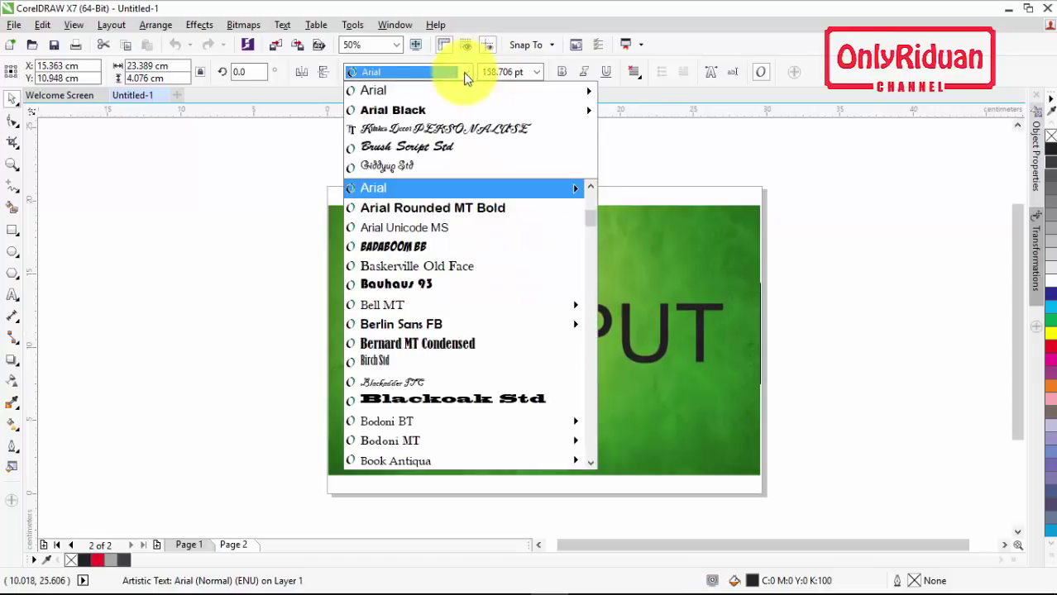
{"action": "left_click", "coordinate": [413, 111]}
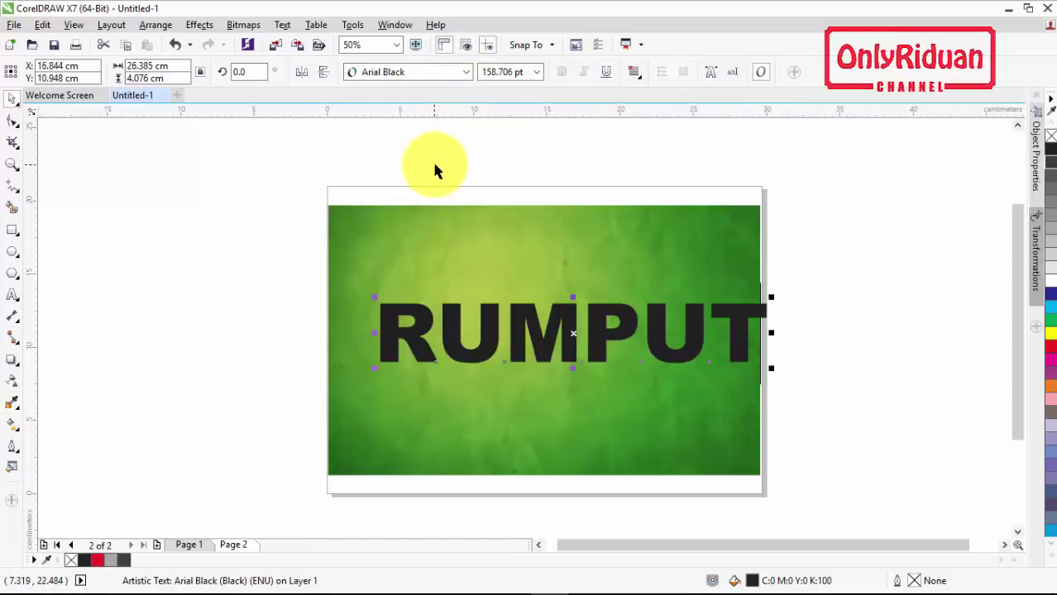
{"action": "key", "text": "p"}
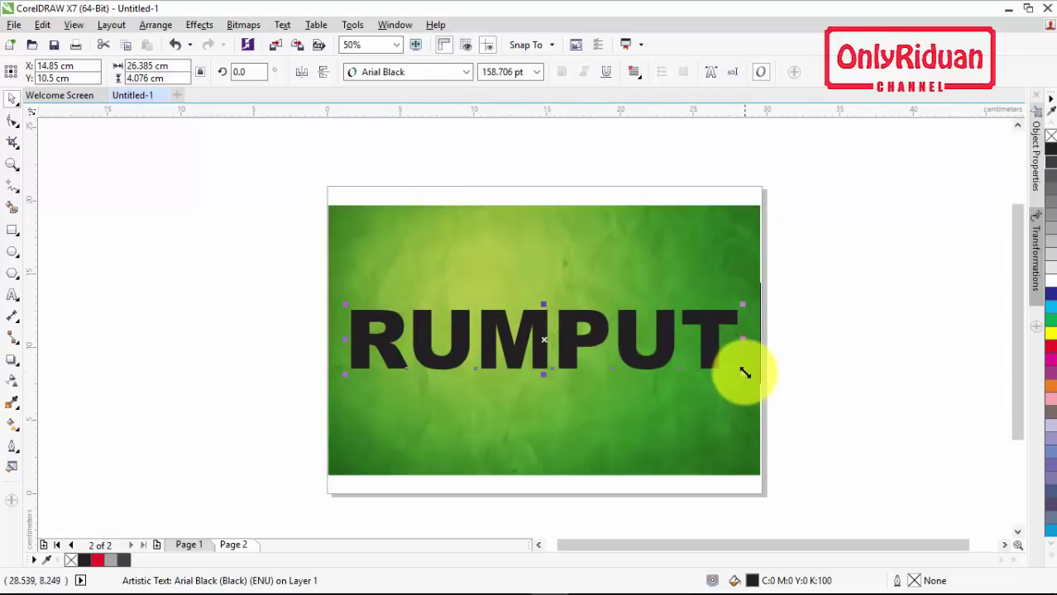
Step: Shrink the RUMPUT text about its center to about 25.7 cm wide and stretch its height to about 4.7 cm
{"action": "left_click_drag", "start_coordinate": [744, 373], "coordinate": [738, 372]}
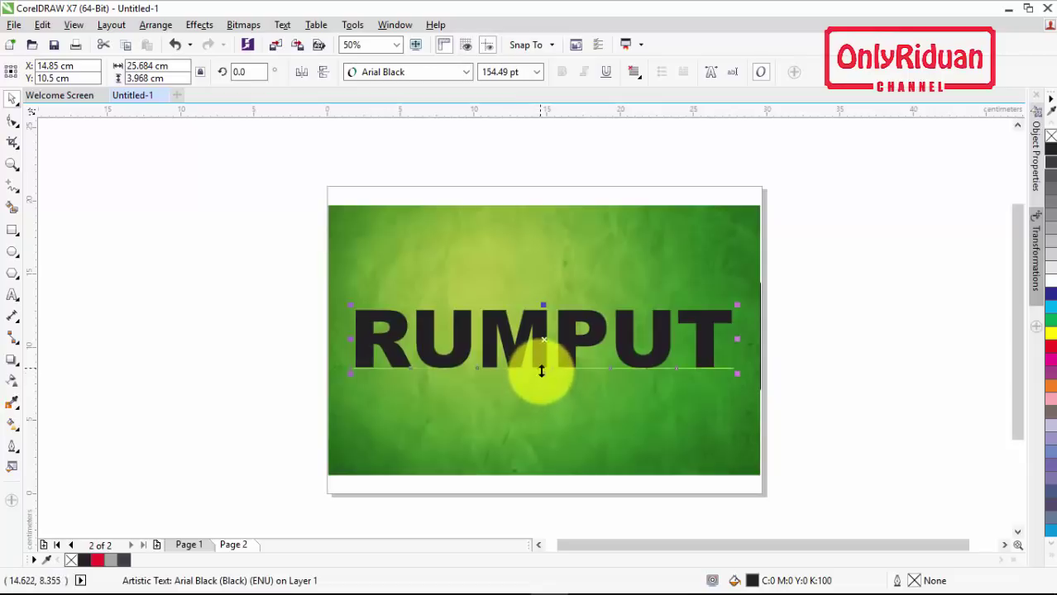
{"action": "mouse_move", "coordinate": [541, 371]}
{"action": "left_mouse_down"}
{"action": "mouse_move", "coordinate": [541, 384]}
{"action": "mouse_move", "coordinate": [547, 372]}
{"action": "left_mouse_up"}
{"action": "left_click", "coordinate": [170, 250]}
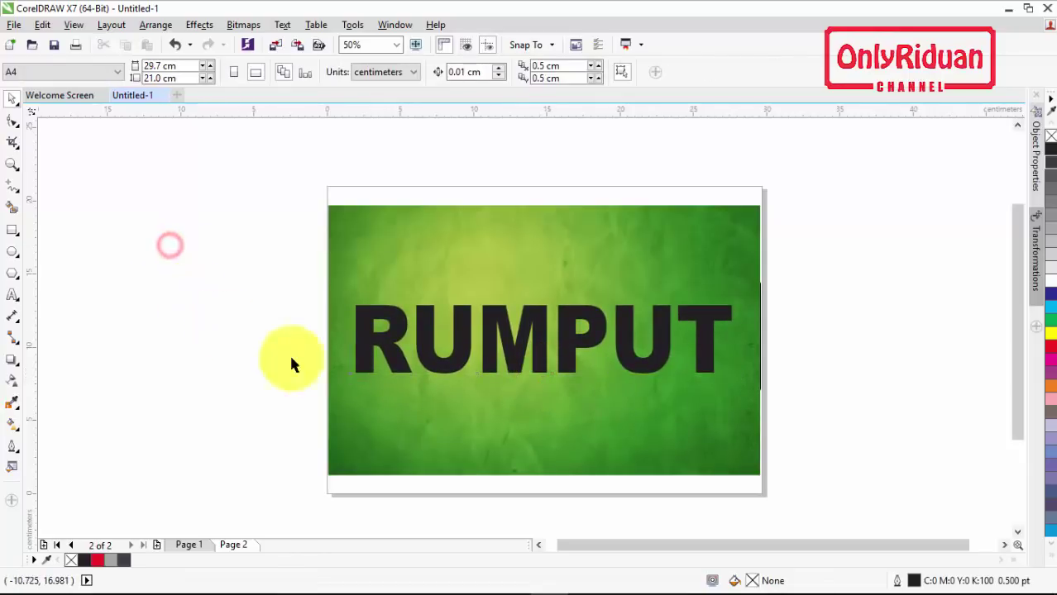
Step: Remove the fill from the RUMPUT text and give it a black hairline outline
{"action": "left_click", "coordinate": [544, 340]}
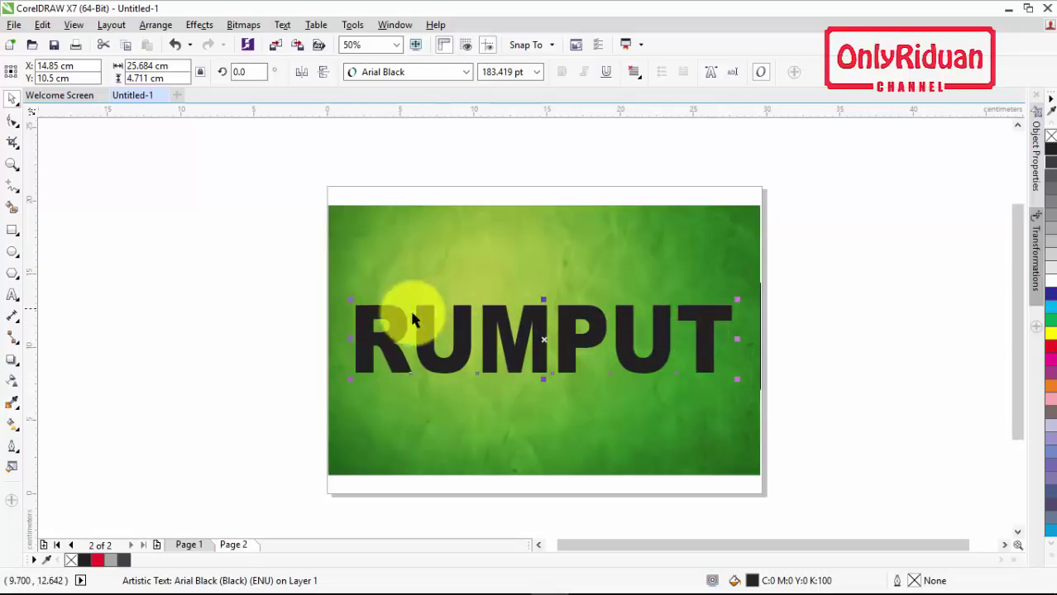
{"action": "left_click", "coordinate": [1050, 138]}
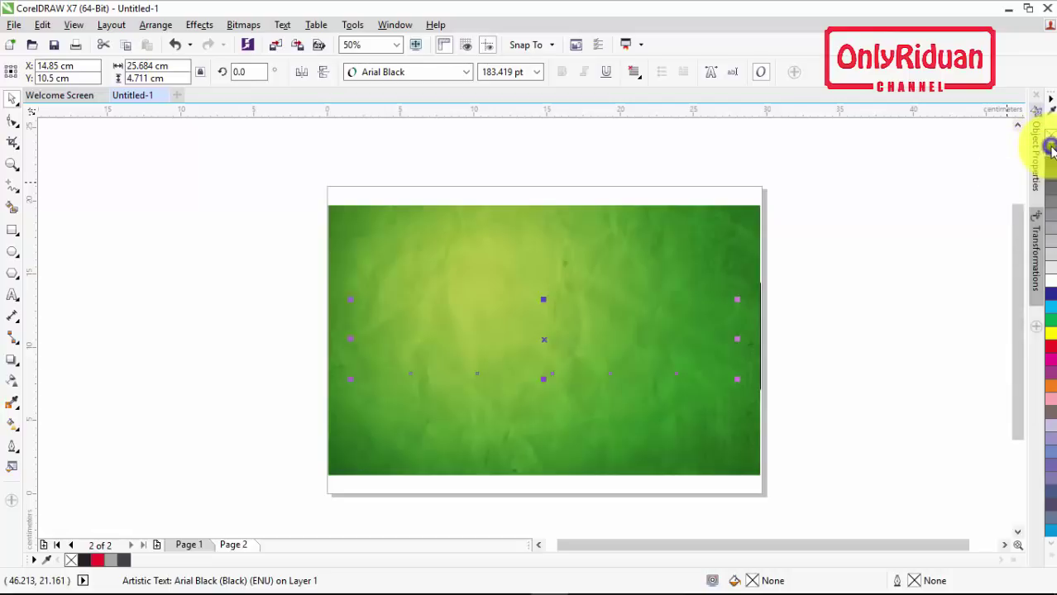
{"action": "right_click", "coordinate": [1050, 150]}
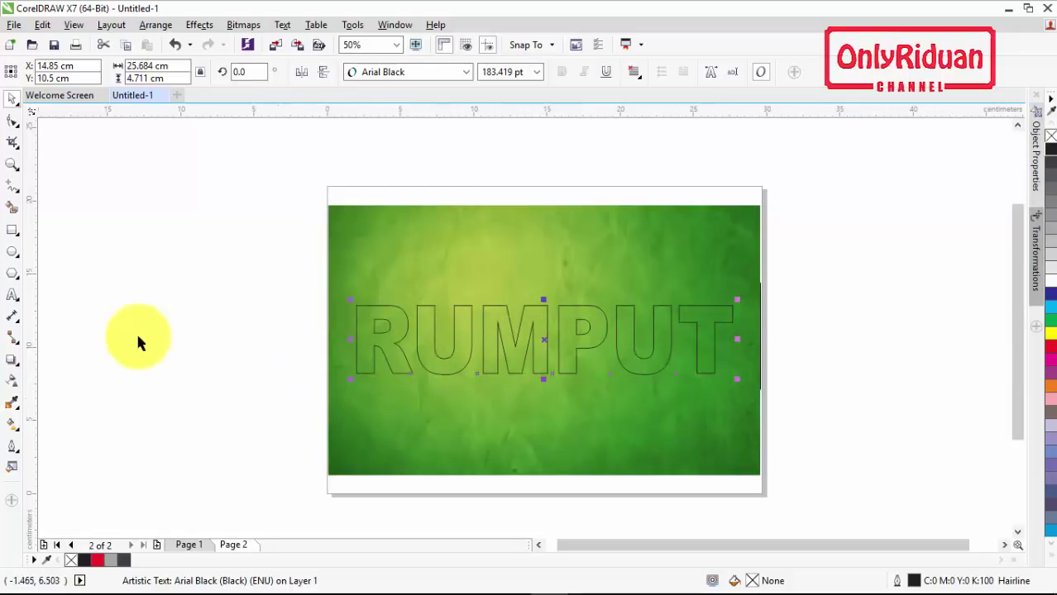
Step: Trace the outer contour of the letter R with a closed, zigzag Freehand curve like the grass edges on page 1
{"action": "left_click", "coordinate": [12, 164]}
{"action": "left_click_drag", "start_coordinate": [339, 291], "coordinate": [498, 385]}
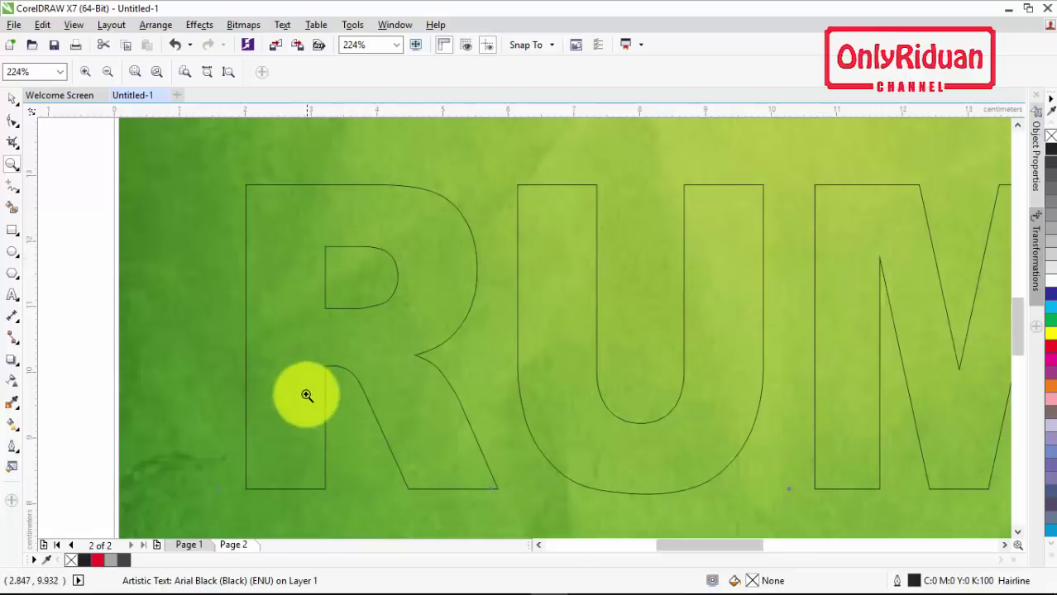
{"action": "left_click", "coordinate": [196, 545]}
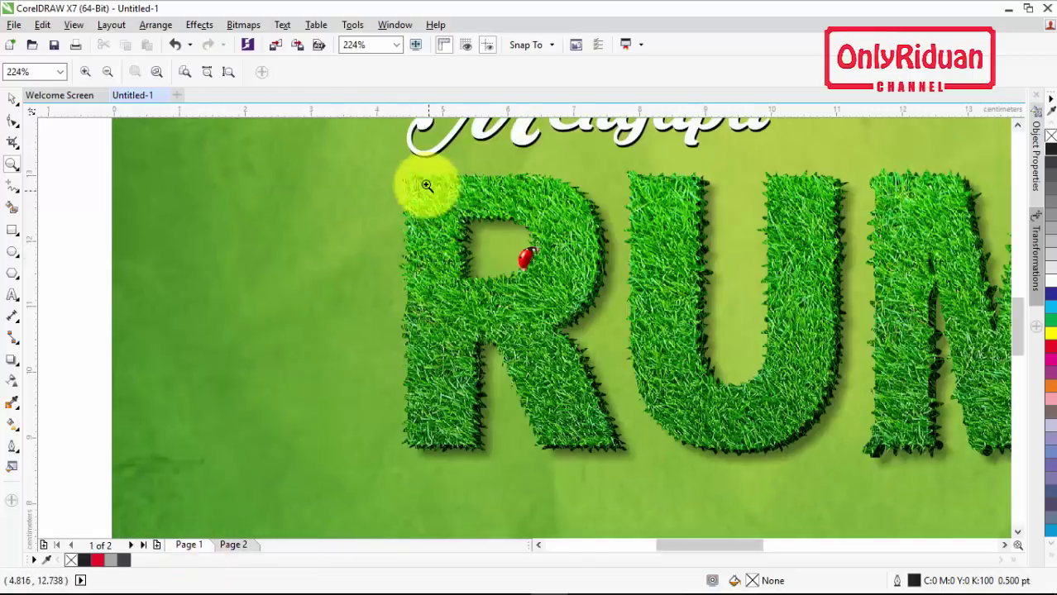
{"action": "left_click", "coordinate": [238, 548]}
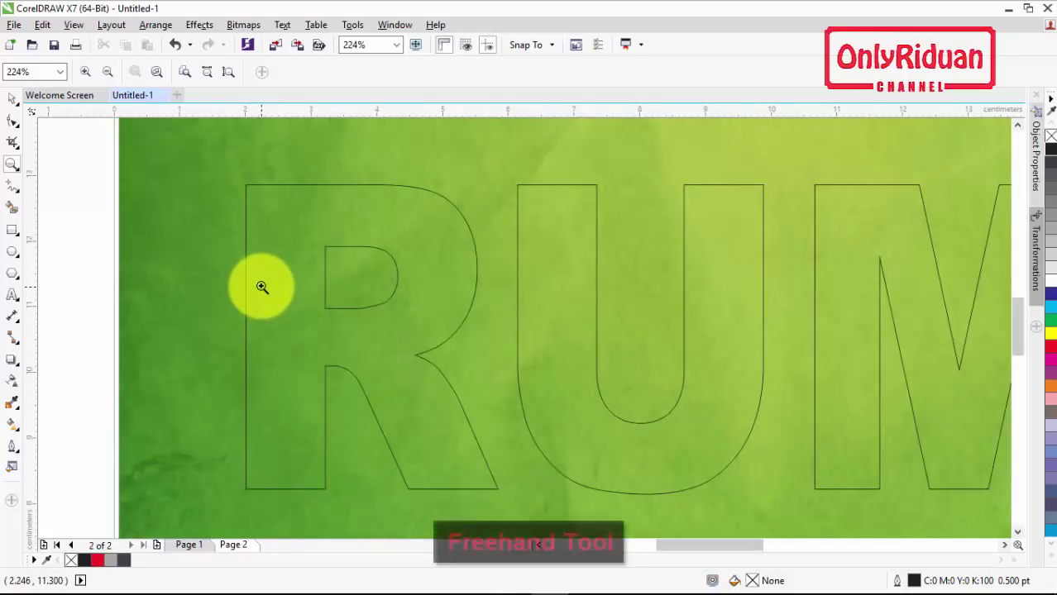
{"action": "left_click", "coordinate": [12, 187]}
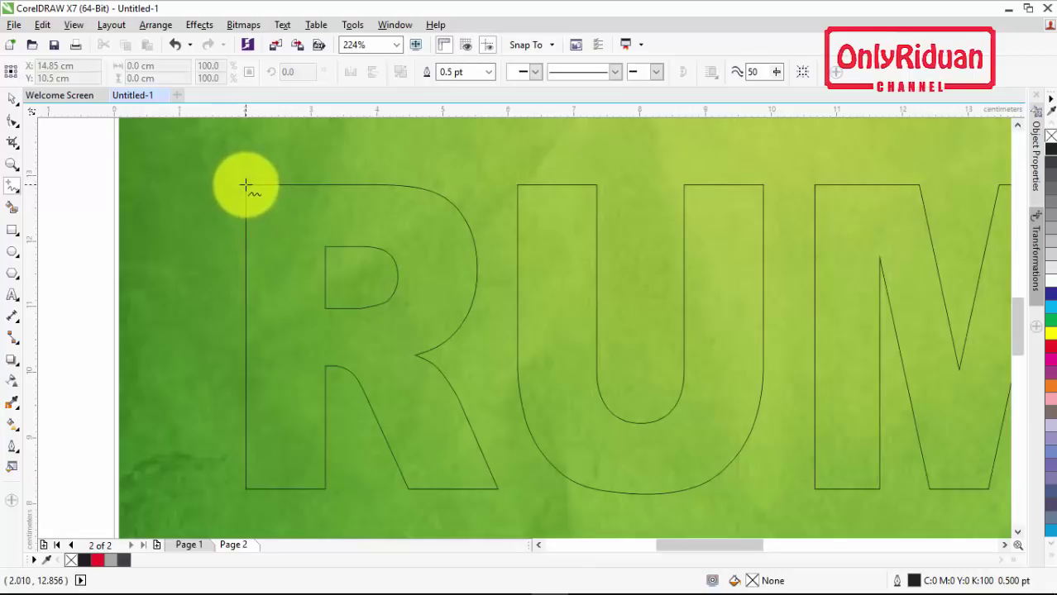
{"action": "left_click", "coordinate": [246, 185]}
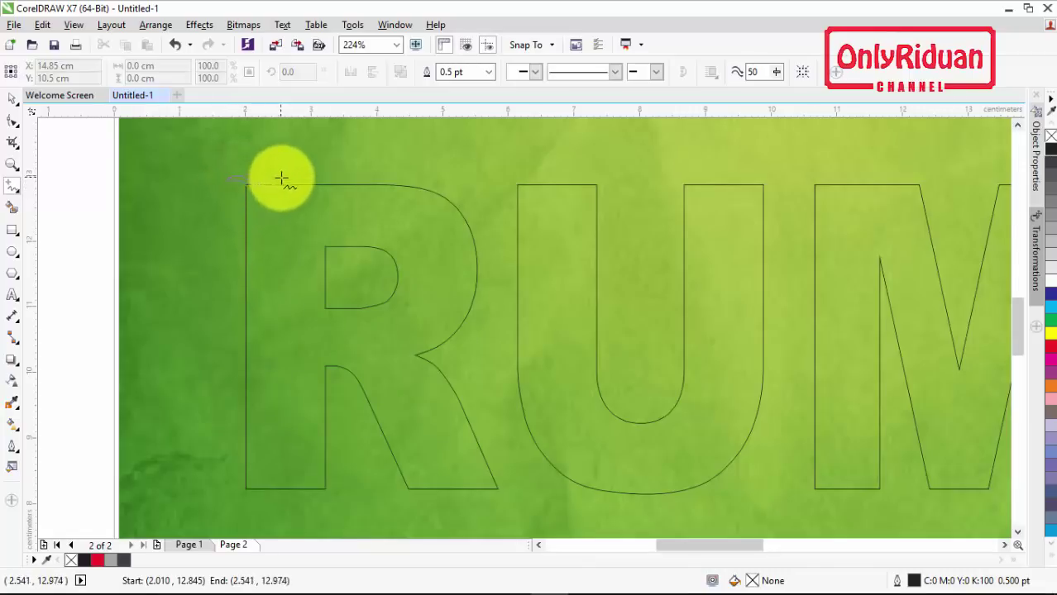
{"action": "mouse_move", "coordinate": [305, 184]}
{"action": "left_mouse_down"}
{"action": "mouse_move", "coordinate": [410, 180]}
{"action": "mouse_move", "coordinate": [479, 217]}
{"action": "mouse_move", "coordinate": [463, 219]}
{"action": "mouse_move", "coordinate": [485, 264]}
{"action": "mouse_move", "coordinate": [472, 318]}
{"action": "mouse_move", "coordinate": [453, 320]}
{"action": "mouse_move", "coordinate": [458, 330]}
{"action": "mouse_move", "coordinate": [440, 349]}
{"action": "mouse_move", "coordinate": [412, 358]}
{"action": "mouse_move", "coordinate": [443, 378]}
{"action": "left_mouse_up"}
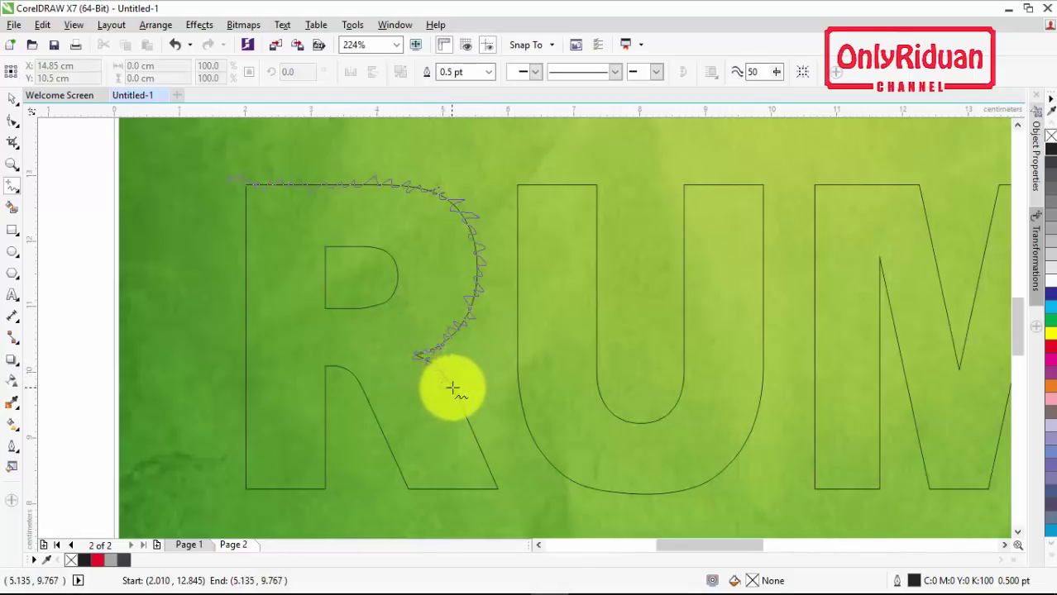
{"action": "left_click_drag", "start_coordinate": [458, 387], "coordinate": [454, 388]}
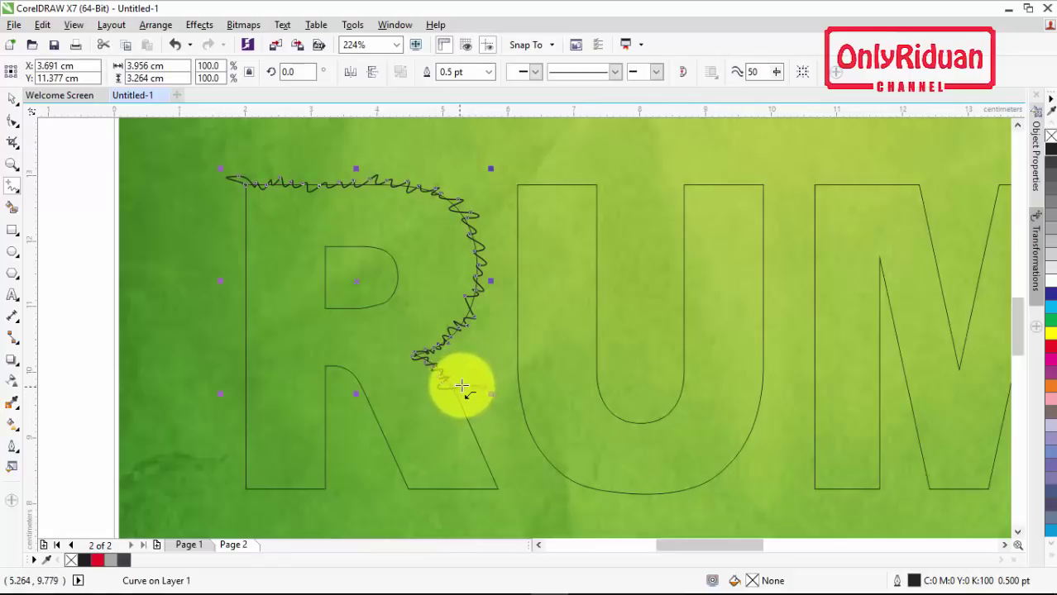
{"action": "mouse_move", "coordinate": [461, 387]}
{"action": "left_mouse_down"}
{"action": "mouse_move", "coordinate": [452, 418]}
{"action": "mouse_move", "coordinate": [477, 422]}
{"action": "mouse_move", "coordinate": [464, 428]}
{"action": "mouse_move", "coordinate": [493, 461]}
{"action": "mouse_move", "coordinate": [478, 470]}
{"action": "mouse_move", "coordinate": [527, 496]}
{"action": "mouse_move", "coordinate": [483, 485]}
{"action": "mouse_move", "coordinate": [403, 494]}
{"action": "mouse_move", "coordinate": [409, 482]}
{"action": "mouse_move", "coordinate": [384, 461]}
{"action": "mouse_move", "coordinate": [394, 451]}
{"action": "mouse_move", "coordinate": [377, 447]}
{"action": "mouse_move", "coordinate": [386, 432]}
{"action": "mouse_move", "coordinate": [372, 428]}
{"action": "mouse_move", "coordinate": [370, 399]}
{"action": "mouse_move", "coordinate": [332, 361]}
{"action": "mouse_move", "coordinate": [320, 371]}
{"action": "mouse_move", "coordinate": [333, 387]}
{"action": "mouse_move", "coordinate": [324, 435]}
{"action": "mouse_move", "coordinate": [333, 451]}
{"action": "mouse_move", "coordinate": [316, 484]}
{"action": "mouse_move", "coordinate": [341, 494]}
{"action": "mouse_move", "coordinate": [279, 487]}
{"action": "mouse_move", "coordinate": [228, 495]}
{"action": "mouse_move", "coordinate": [248, 481]}
{"action": "mouse_move", "coordinate": [252, 450]}
{"action": "mouse_move", "coordinate": [248, 424]}
{"action": "mouse_move", "coordinate": [229, 418]}
{"action": "mouse_move", "coordinate": [255, 410]}
{"action": "mouse_move", "coordinate": [234, 396]}
{"action": "mouse_move", "coordinate": [253, 398]}
{"action": "mouse_move", "coordinate": [238, 379]}
{"action": "mouse_move", "coordinate": [249, 373]}
{"action": "mouse_move", "coordinate": [229, 358]}
{"action": "mouse_move", "coordinate": [249, 349]}
{"action": "mouse_move", "coordinate": [236, 313]}
{"action": "mouse_move", "coordinate": [244, 186]}
{"action": "left_mouse_up"}
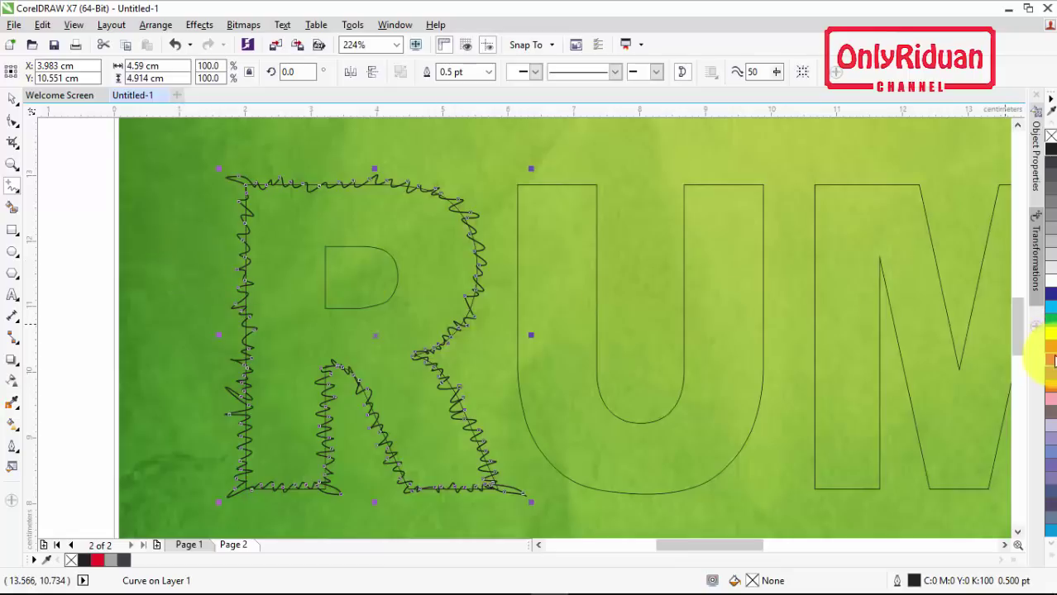
Step: Try a red fill on the zigzag outline traced around the R, and undo it
{"action": "left_click", "coordinate": [1051, 348]}
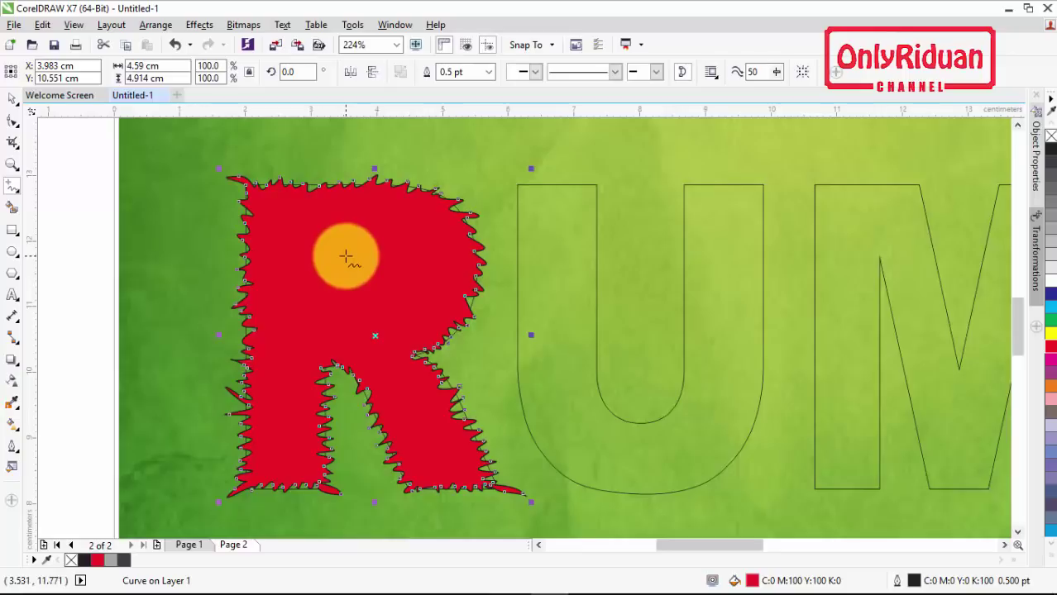
{"action": "key", "text": "ctrl+z"}
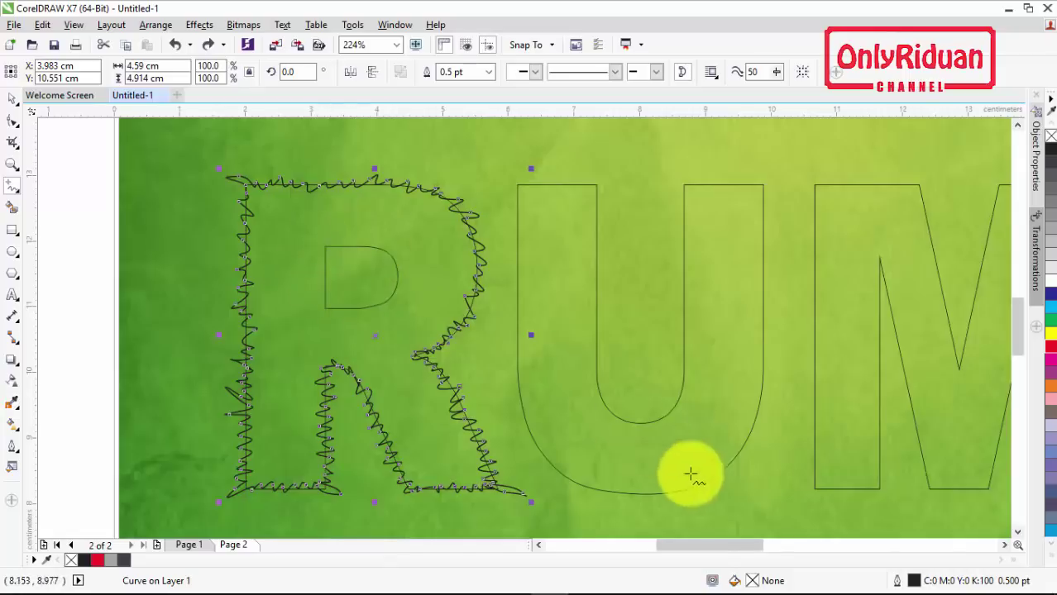
Step: Trace the R's inner counter with a closed zigzag Freehand curve about 1.4 × 1.1 cm, and move it beside the R, clear of the letter
{"action": "mouse_move", "coordinate": [705, 546]}
{"action": "left_mouse_down"}
{"action": "mouse_move", "coordinate": [755, 545]}
{"action": "mouse_move", "coordinate": [680, 548]}
{"action": "mouse_move", "coordinate": [708, 552]}
{"action": "left_mouse_up"}
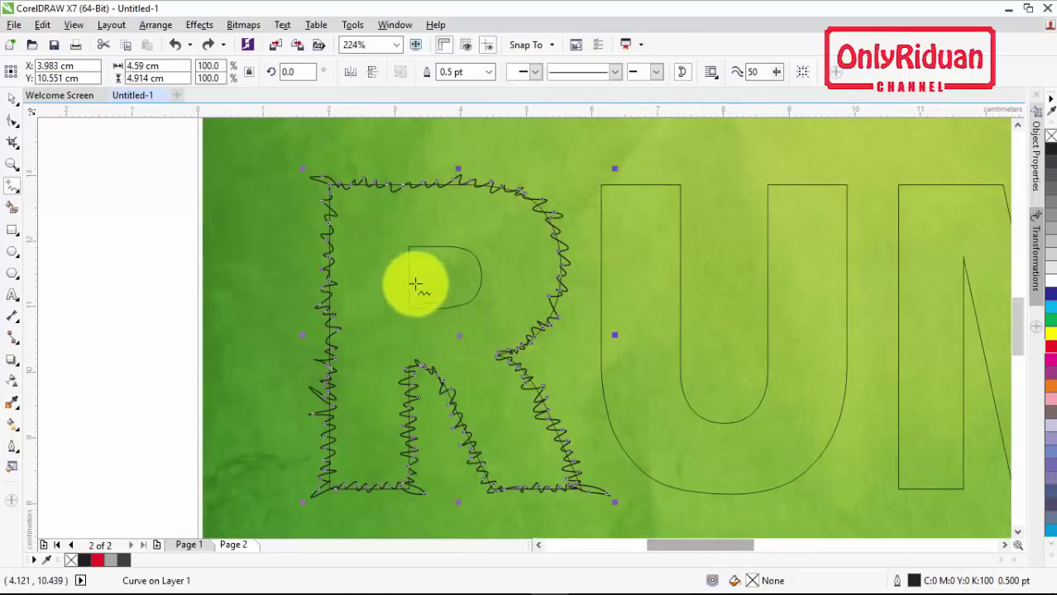
{"action": "left_click", "coordinate": [418, 249]}
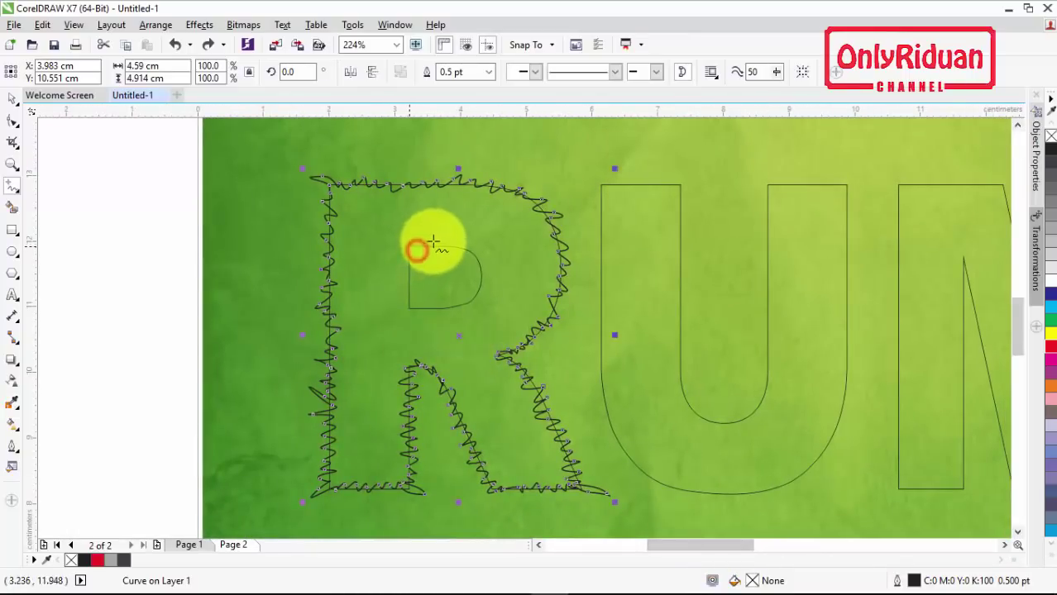
{"action": "mouse_move", "coordinate": [442, 243]}
{"action": "left_mouse_down"}
{"action": "mouse_move", "coordinate": [484, 252]}
{"action": "mouse_move", "coordinate": [479, 306]}
{"action": "mouse_move", "coordinate": [453, 288]}
{"action": "mouse_move", "coordinate": [464, 307]}
{"action": "mouse_move", "coordinate": [406, 309]}
{"action": "mouse_move", "coordinate": [406, 251]}
{"action": "mouse_move", "coordinate": [406, 273]}
{"action": "left_mouse_up"}
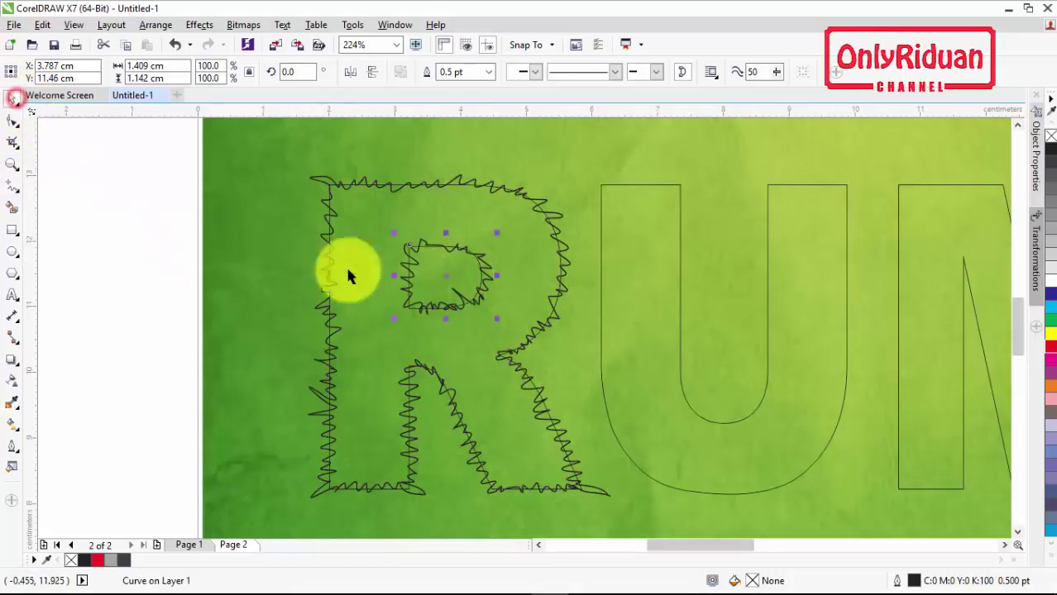
{"action": "left_click_drag", "start_coordinate": [446, 275], "coordinate": [249, 274]}
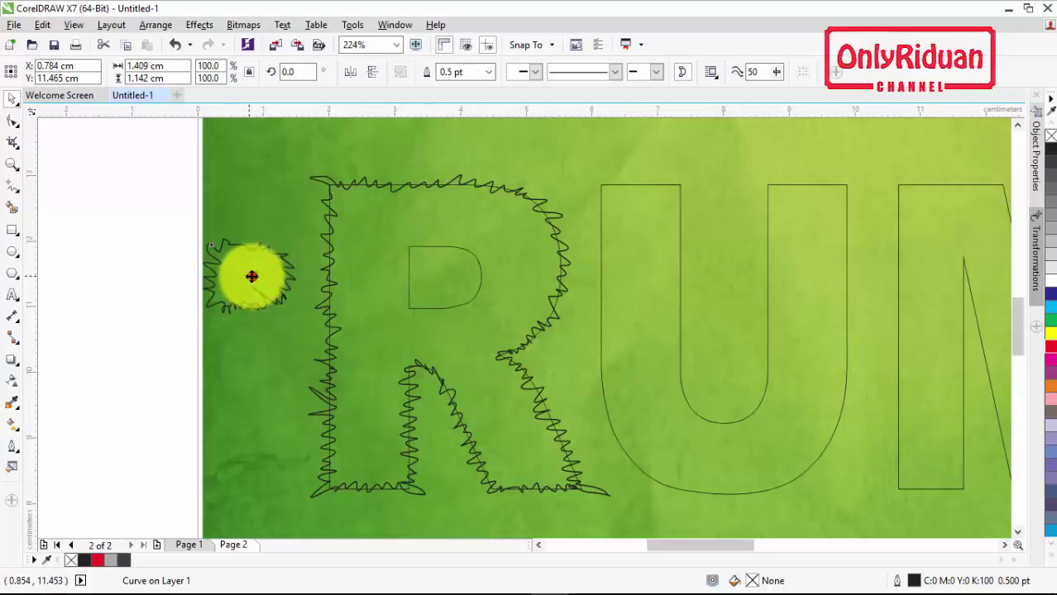
{"action": "left_click_drag", "start_coordinate": [253, 274], "coordinate": [234, 281]}
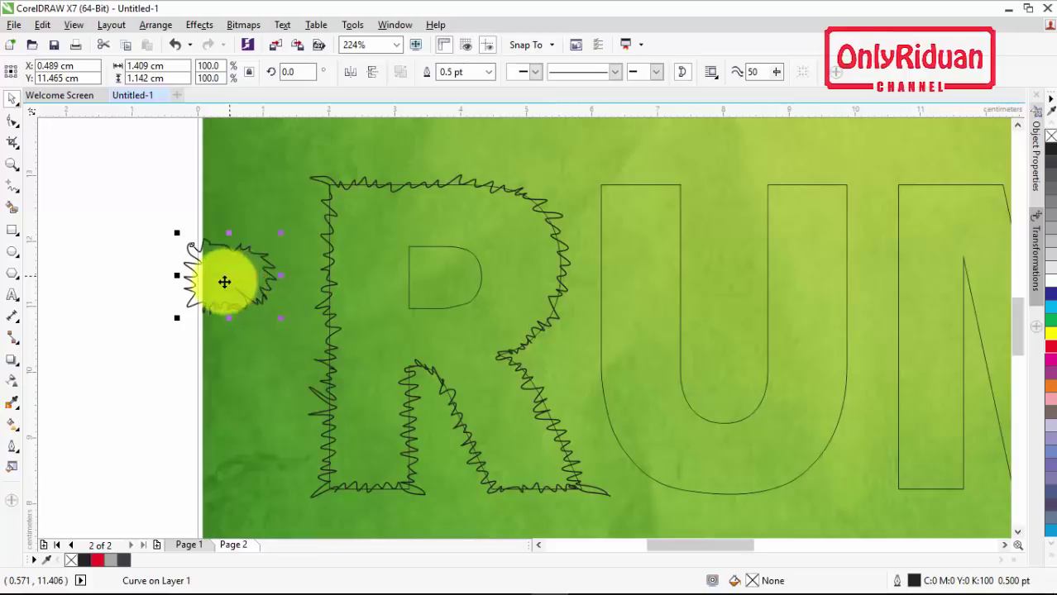
Step: Weld the zigzag outer outline of the R to the RUMPUT text
{"action": "left_click", "coordinate": [325, 182]}
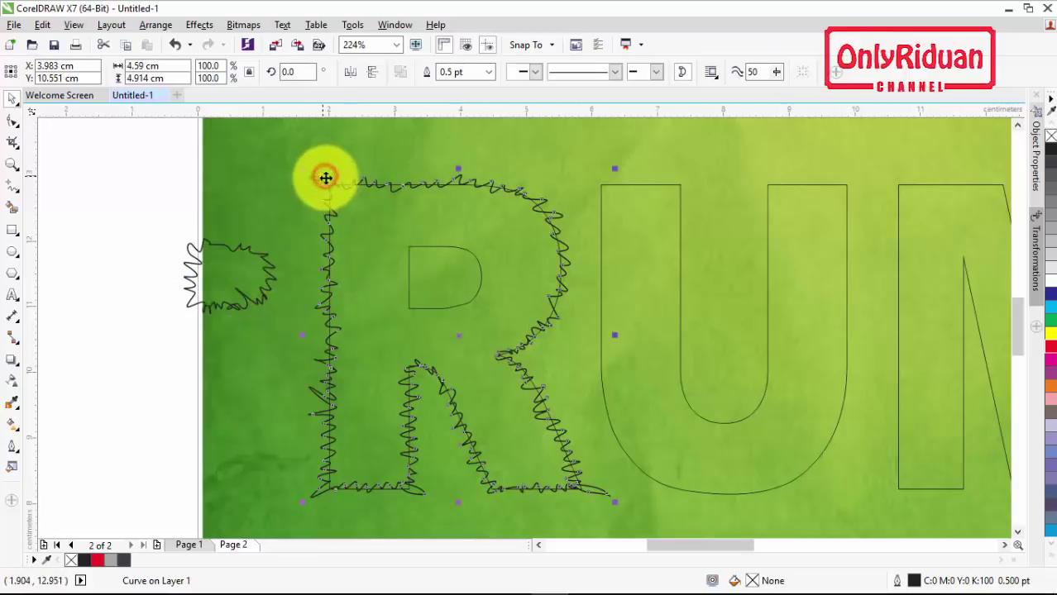
{"action": "left_click", "coordinate": [648, 239], "text": "shift"}
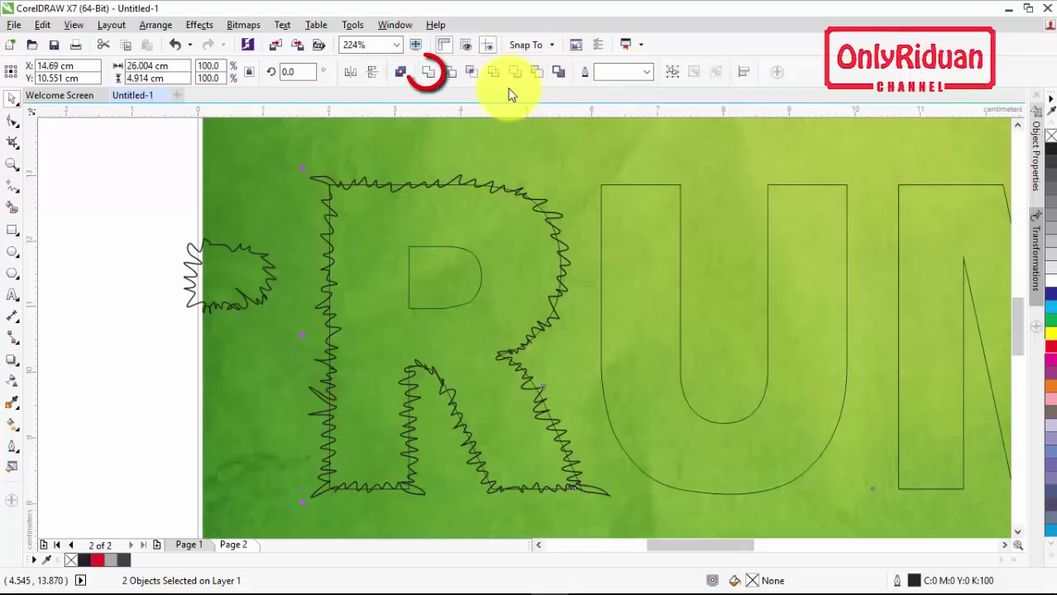
{"action": "left_click", "coordinate": [428, 76]}
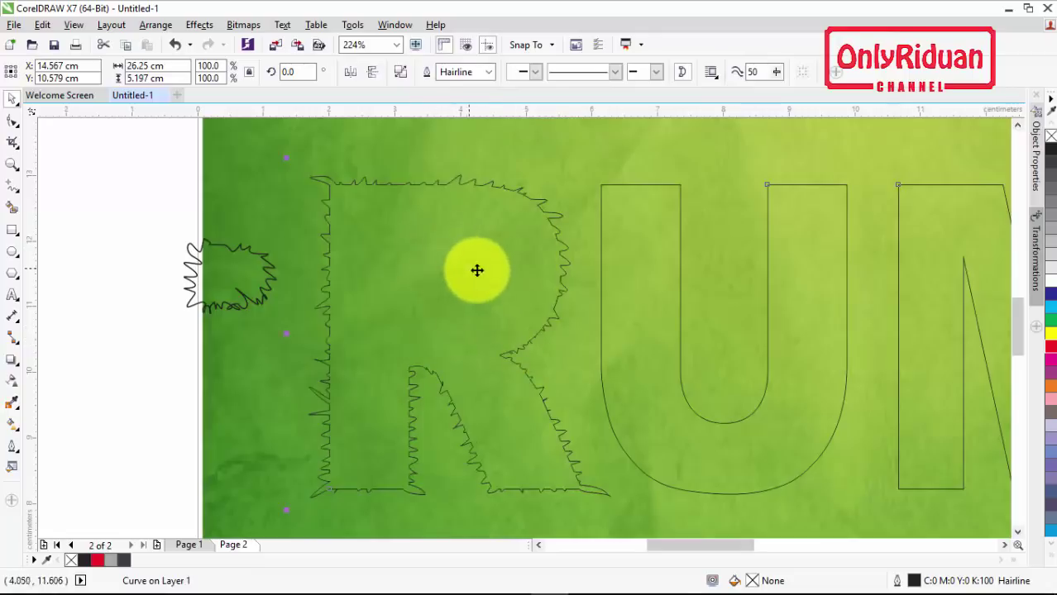
Step: Move the small zigzag counter curve back inside the R and cut it out of the welded text with Back minus front
{"action": "left_click_drag", "start_coordinate": [265, 293], "coordinate": [229, 279]}
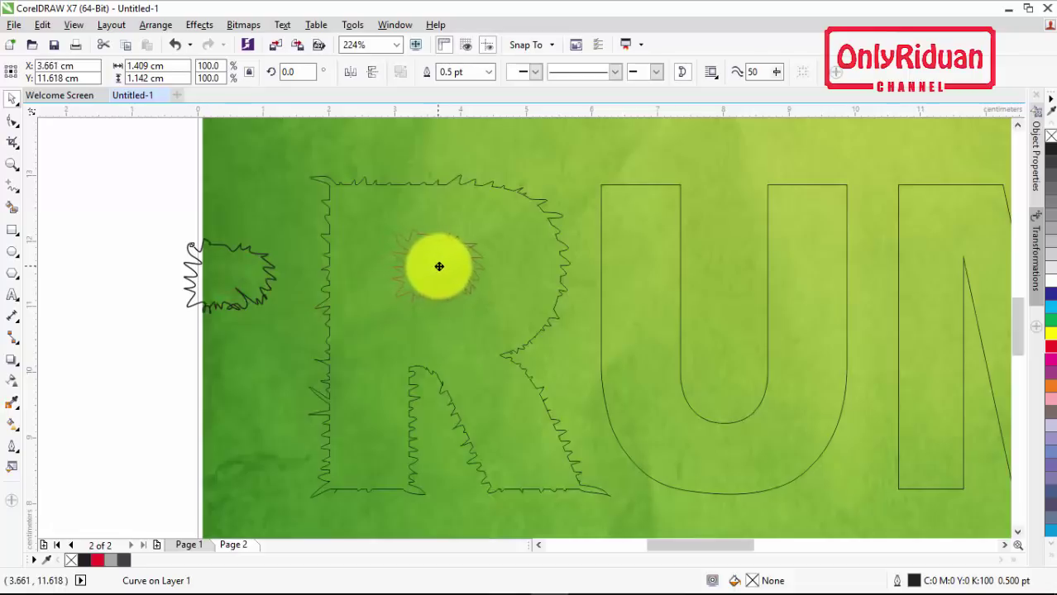
{"action": "left_click_drag", "start_coordinate": [439, 271], "coordinate": [439, 271]}
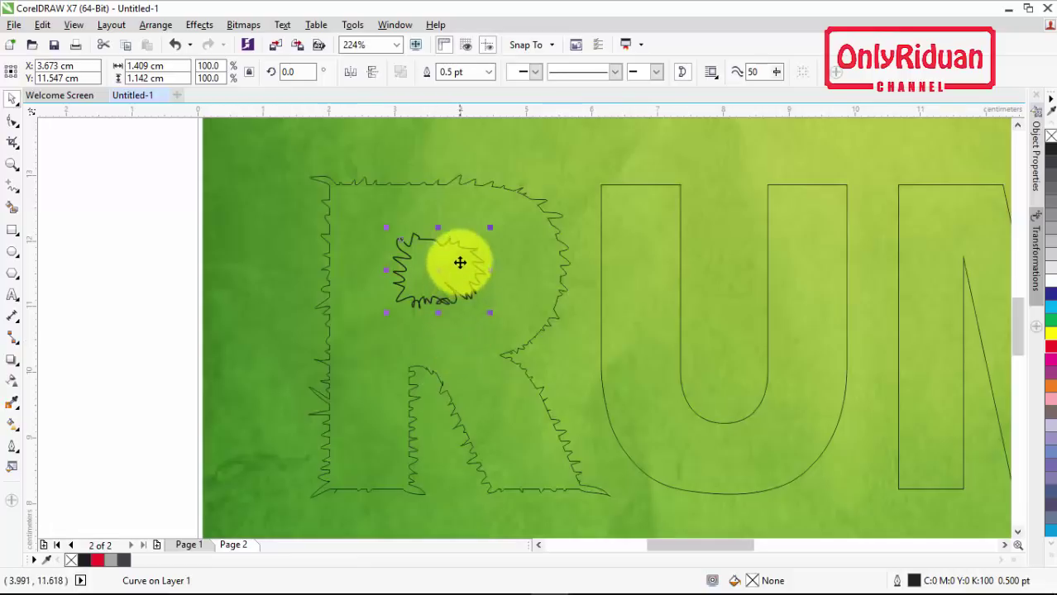
{"action": "key", "text": "shift"}
{"action": "left_click_drag", "start_coordinate": [439, 311], "coordinate": [422, 227]}
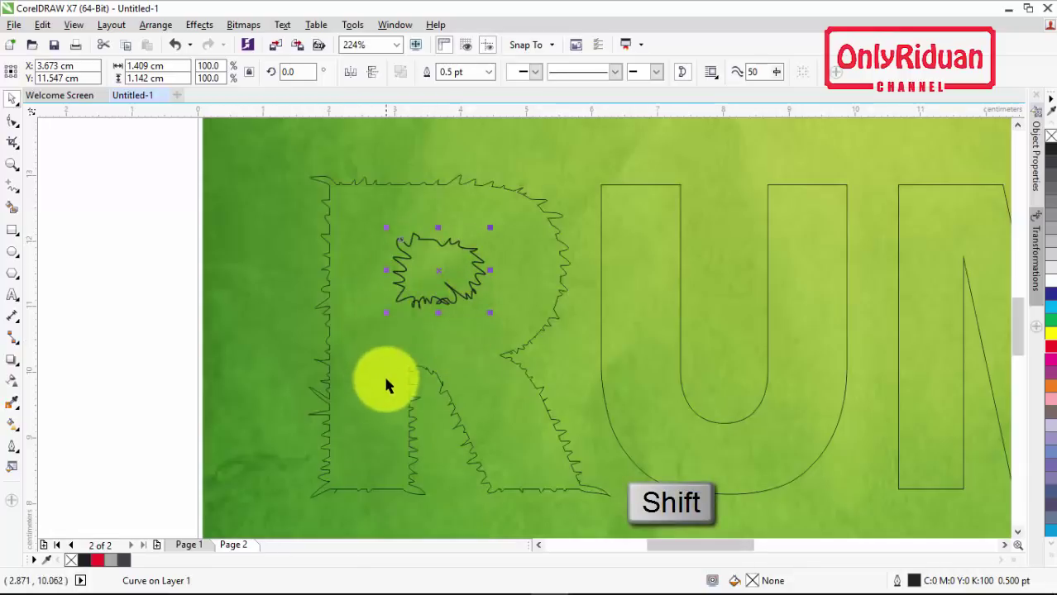
{"action": "left_click", "coordinate": [554, 231], "text": "shift"}
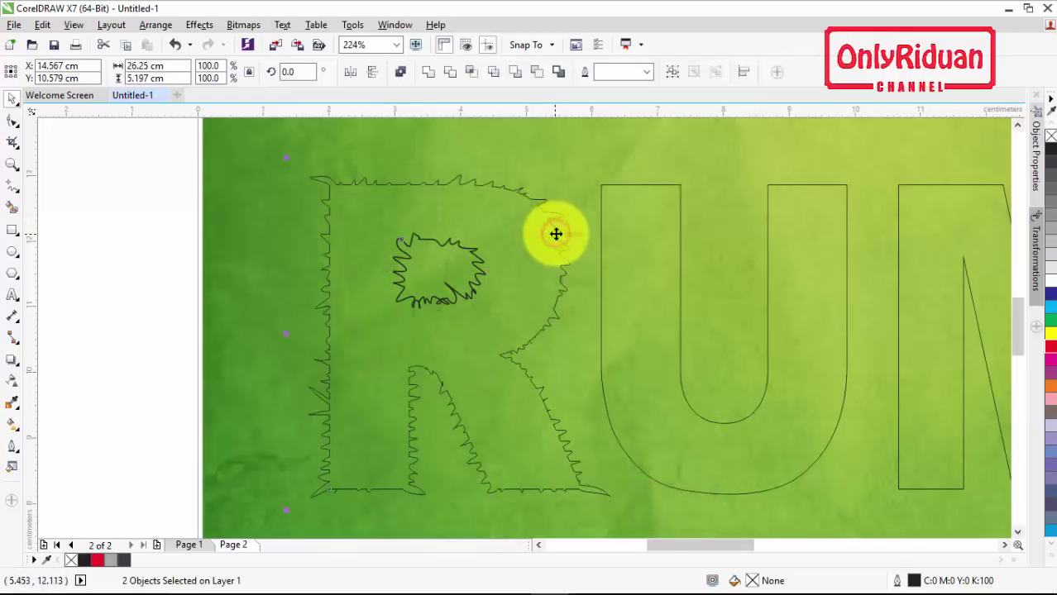
{"action": "left_click", "coordinate": [536, 72]}
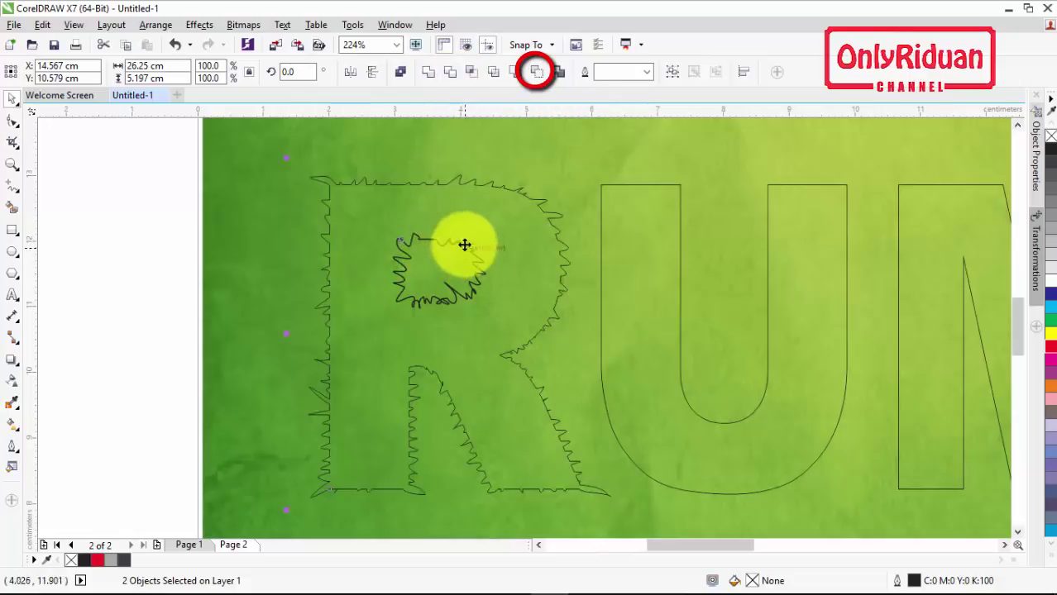
{"action": "left_click", "coordinate": [536, 75]}
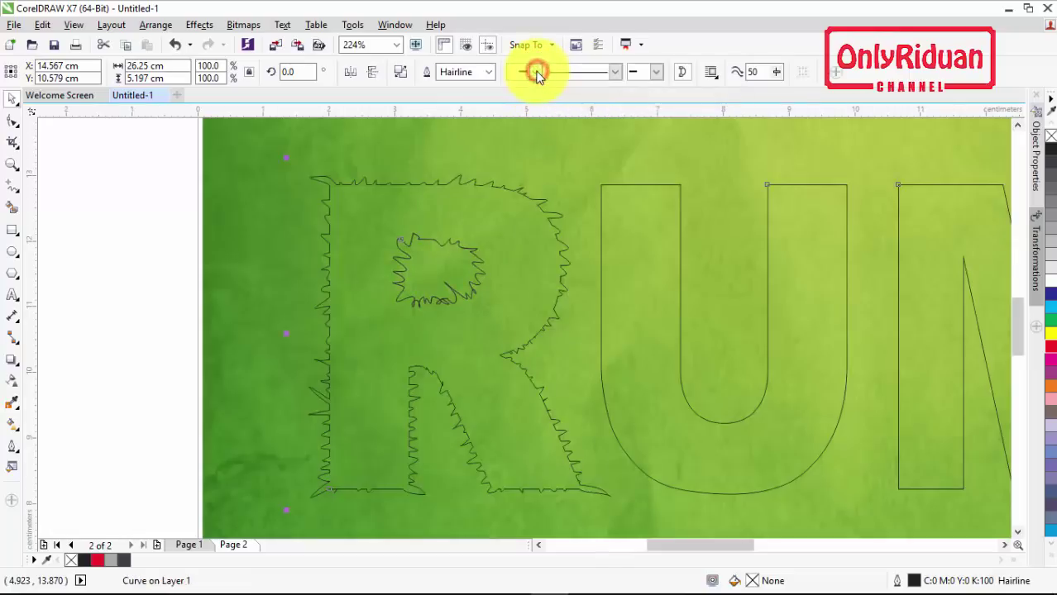
Step: Test-fill the RUMPUT curve with red to check the counter cut-out in the R, and undo the fill
{"action": "left_click", "coordinate": [458, 246]}
{"action": "left_click", "coordinate": [166, 237]}
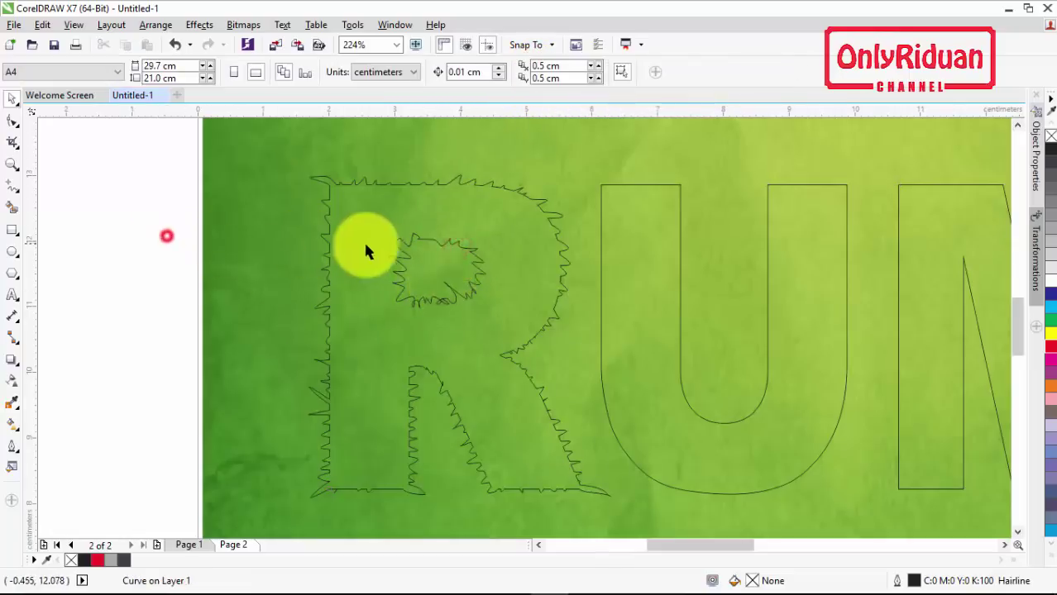
{"action": "left_click", "coordinate": [408, 243]}
{"action": "left_click", "coordinate": [1049, 346]}
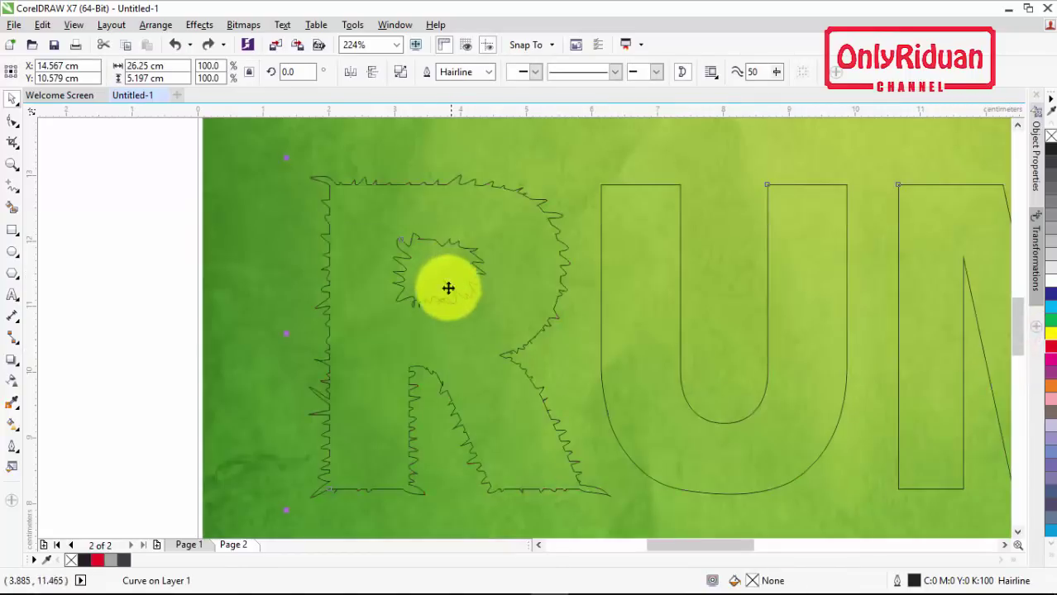
{"action": "key", "text": "ctrl+z"}
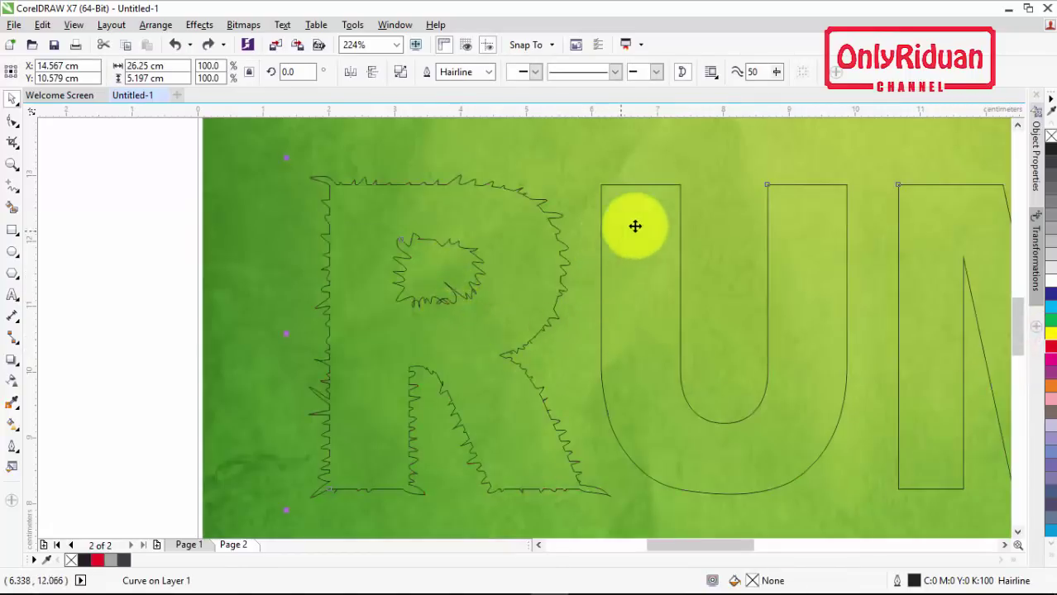
Step: Trace the first U, about 4.3 × 5.2 cm, and the M, about 5 × 5 cm, with closed zigzag Freehand curves
{"action": "left_click", "coordinate": [1004, 545]}
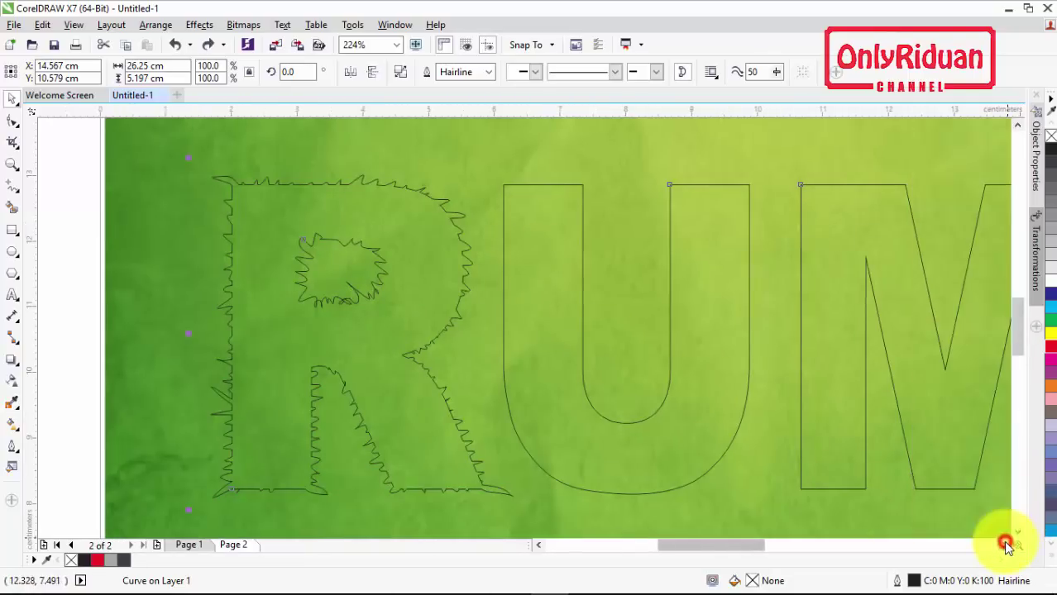
{"action": "left_click", "coordinate": [1004, 545]}
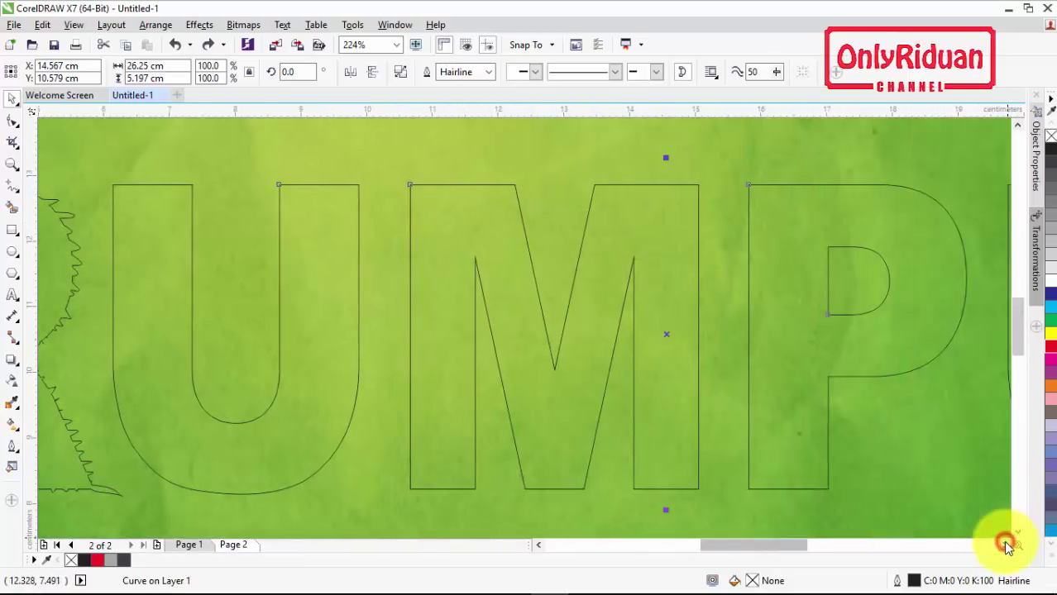
{"action": "left_click", "coordinate": [14, 192]}
{"action": "left_click", "coordinate": [52, 183]}
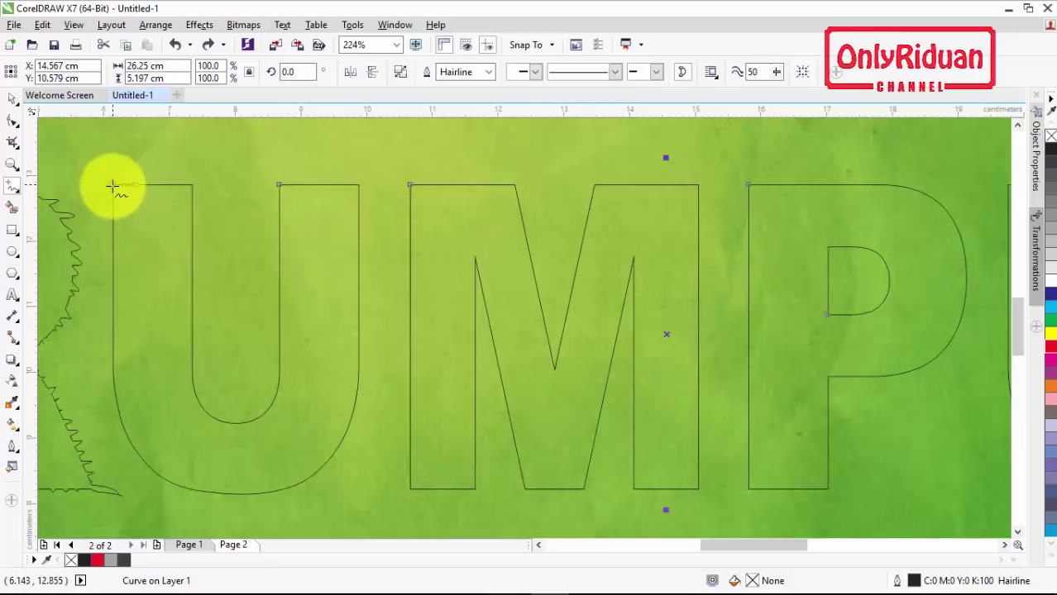
{"action": "mouse_move", "coordinate": [112, 186]}
{"action": "left_mouse_down"}
{"action": "mouse_move", "coordinate": [153, 176]}
{"action": "mouse_move", "coordinate": [180, 177]}
{"action": "mouse_move", "coordinate": [187, 195]}
{"action": "mouse_move", "coordinate": [216, 182]}
{"action": "left_mouse_up"}
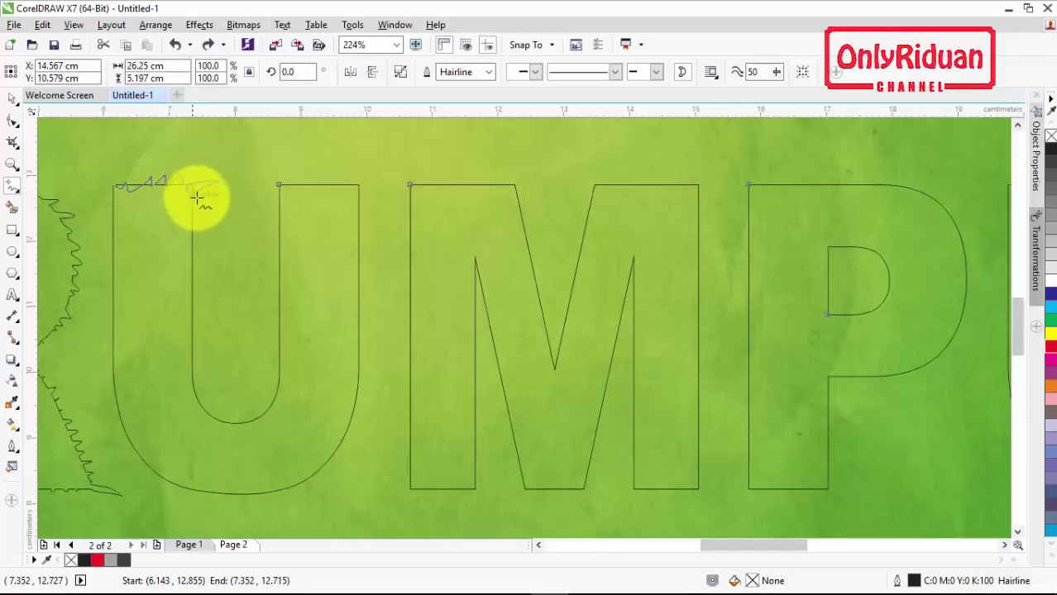
{"action": "mouse_move", "coordinate": [190, 232]}
{"action": "left_mouse_down"}
{"action": "mouse_move", "coordinate": [188, 388]}
{"action": "mouse_move", "coordinate": [204, 416]}
{"action": "mouse_move", "coordinate": [240, 416]}
{"action": "mouse_move", "coordinate": [277, 393]}
{"action": "mouse_move", "coordinate": [282, 320]}
{"action": "mouse_move", "coordinate": [265, 317]}
{"action": "mouse_move", "coordinate": [281, 286]}
{"action": "mouse_move", "coordinate": [267, 209]}
{"action": "mouse_move", "coordinate": [290, 183]}
{"action": "mouse_move", "coordinate": [367, 184]}
{"action": "mouse_move", "coordinate": [356, 271]}
{"action": "mouse_move", "coordinate": [368, 389]}
{"action": "mouse_move", "coordinate": [331, 464]}
{"action": "mouse_move", "coordinate": [280, 494]}
{"action": "mouse_move", "coordinate": [195, 494]}
{"action": "mouse_move", "coordinate": [178, 481]}
{"action": "mouse_move", "coordinate": [141, 493]}
{"action": "mouse_move", "coordinate": [157, 472]}
{"action": "mouse_move", "coordinate": [141, 465]}
{"action": "mouse_move", "coordinate": [127, 434]}
{"action": "mouse_move", "coordinate": [96, 325]}
{"action": "mouse_move", "coordinate": [115, 282]}
{"action": "mouse_move", "coordinate": [93, 228]}
{"action": "mouse_move", "coordinate": [120, 234]}
{"action": "mouse_move", "coordinate": [106, 218]}
{"action": "mouse_move", "coordinate": [116, 209]}
{"action": "mouse_move", "coordinate": [112, 182]}
{"action": "left_mouse_up"}
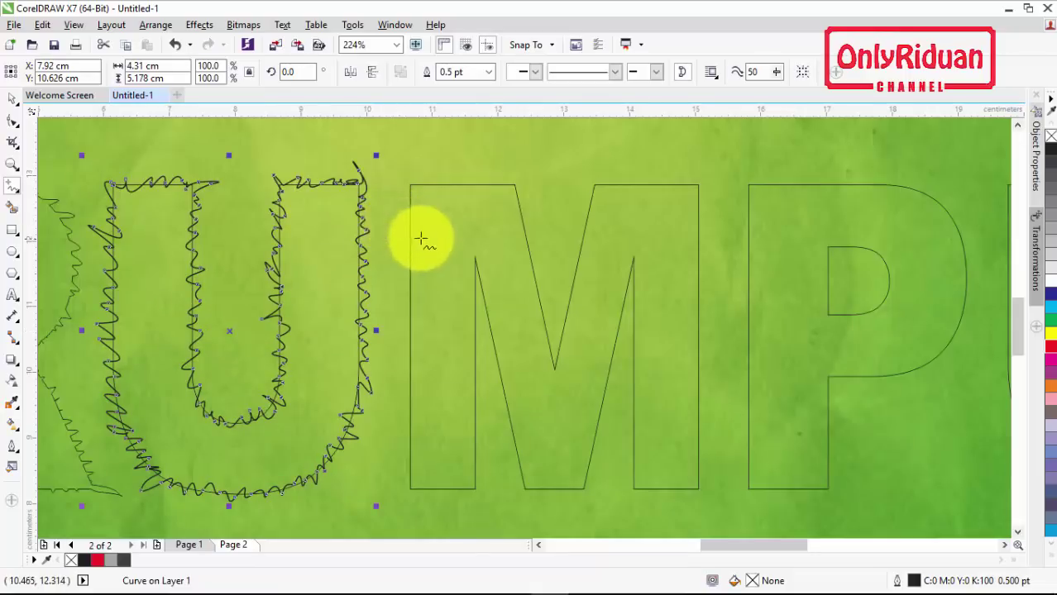
{"action": "mouse_move", "coordinate": [410, 180]}
{"action": "left_mouse_down"}
{"action": "mouse_move", "coordinate": [438, 188]}
{"action": "mouse_move", "coordinate": [491, 182]}
{"action": "left_mouse_up"}
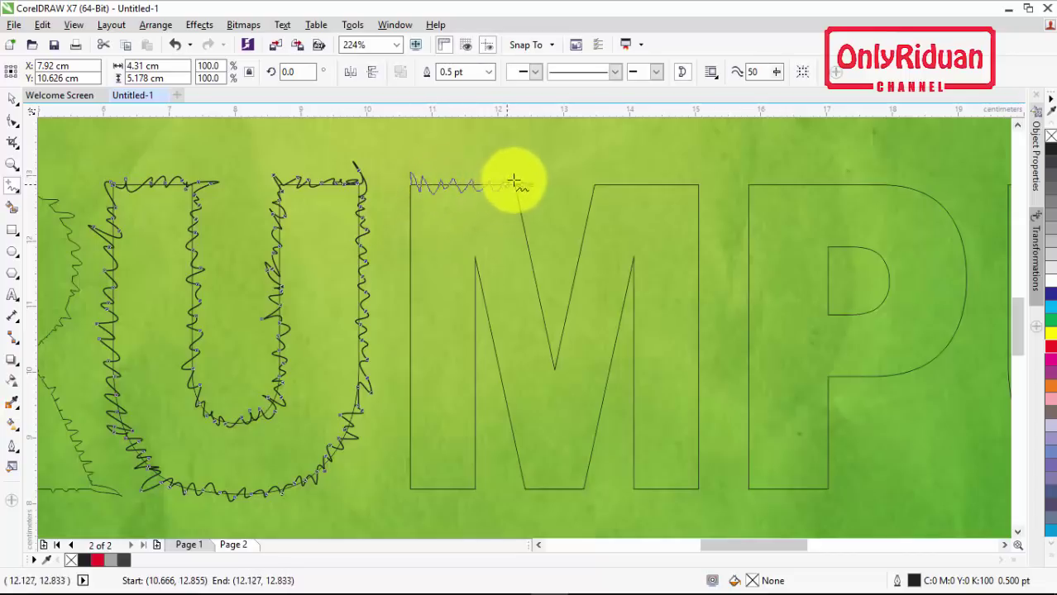
{"action": "mouse_move", "coordinate": [515, 217]}
{"action": "left_mouse_down"}
{"action": "mouse_move", "coordinate": [554, 366]}
{"action": "mouse_move", "coordinate": [599, 179]}
{"action": "mouse_move", "coordinate": [701, 184]}
{"action": "mouse_move", "coordinate": [699, 307]}
{"action": "mouse_move", "coordinate": [712, 321]}
{"action": "mouse_move", "coordinate": [699, 348]}
{"action": "mouse_move", "coordinate": [701, 489]}
{"action": "mouse_move", "coordinate": [633, 481]}
{"action": "mouse_move", "coordinate": [643, 463]}
{"action": "mouse_move", "coordinate": [624, 348]}
{"action": "mouse_move", "coordinate": [634, 293]}
{"action": "mouse_move", "coordinate": [622, 291]}
{"action": "mouse_move", "coordinate": [621, 339]}
{"action": "mouse_move", "coordinate": [583, 481]}
{"action": "mouse_move", "coordinate": [592, 485]}
{"action": "mouse_move", "coordinate": [522, 481]}
{"action": "mouse_move", "coordinate": [505, 445]}
{"action": "mouse_move", "coordinate": [492, 331]}
{"action": "mouse_move", "coordinate": [471, 292]}
{"action": "mouse_move", "coordinate": [484, 479]}
{"action": "mouse_move", "coordinate": [422, 489]}
{"action": "mouse_move", "coordinate": [476, 377]}
{"action": "mouse_move", "coordinate": [484, 479]}
{"action": "mouse_move", "coordinate": [436, 494]}
{"action": "mouse_move", "coordinate": [406, 443]}
{"action": "mouse_move", "coordinate": [404, 184]}
{"action": "left_mouse_up"}
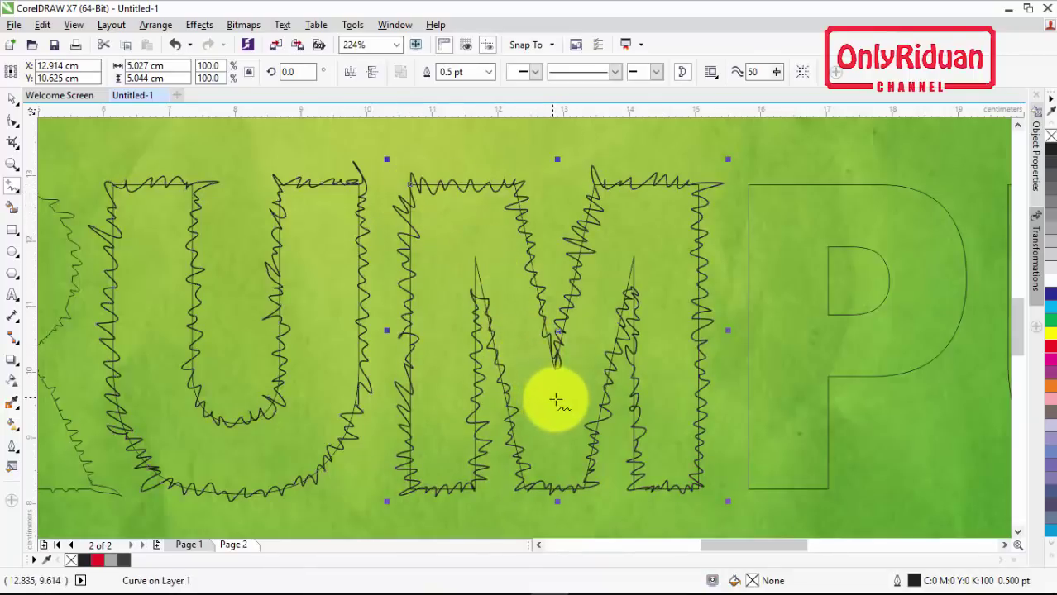
Step: Trace the P's outer contour and its counter with closed zigzag Freehand curves, and move the counter curve below the P's bowl
{"action": "left_click_drag", "start_coordinate": [1008, 550], "coordinate": [1007, 550]}
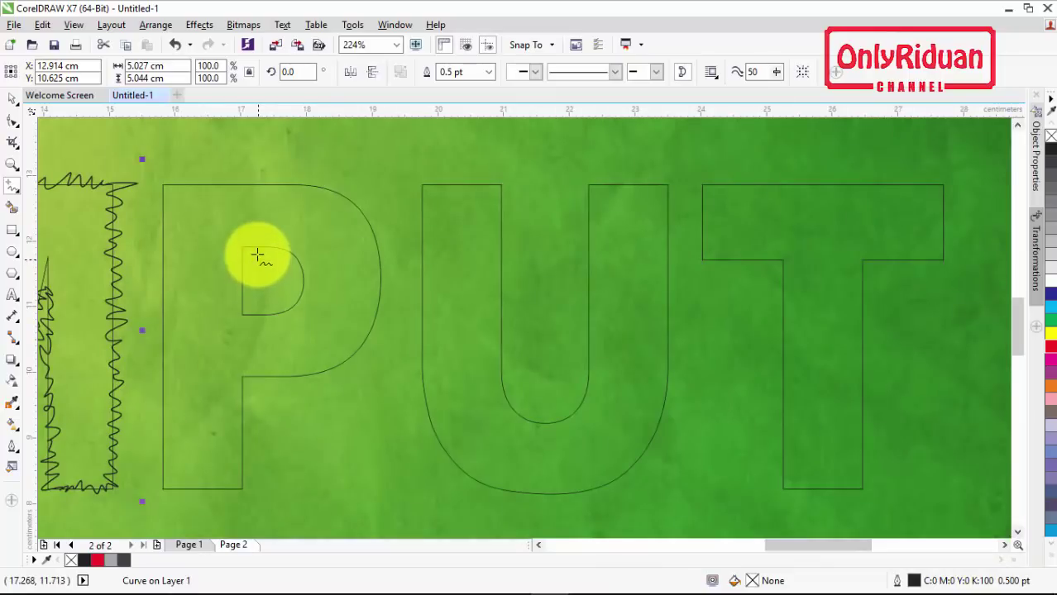
{"action": "left_click_drag", "start_coordinate": [163, 184], "coordinate": [156, 431]}
{"action": "left_click_drag", "start_coordinate": [165, 388], "coordinate": [167, 190]}
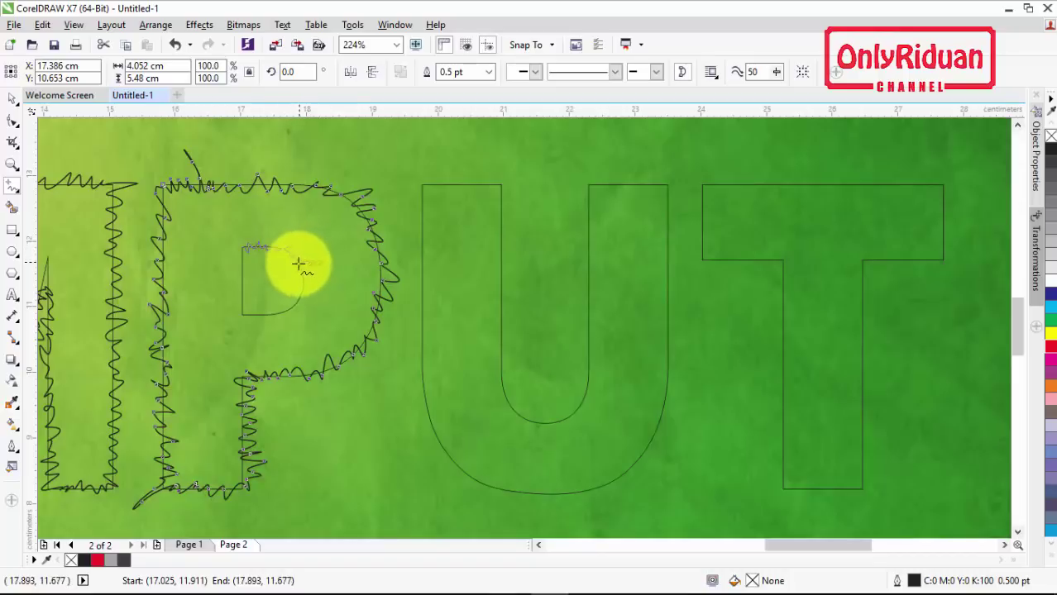
{"action": "left_click_drag", "start_coordinate": [299, 264], "coordinate": [235, 308]}
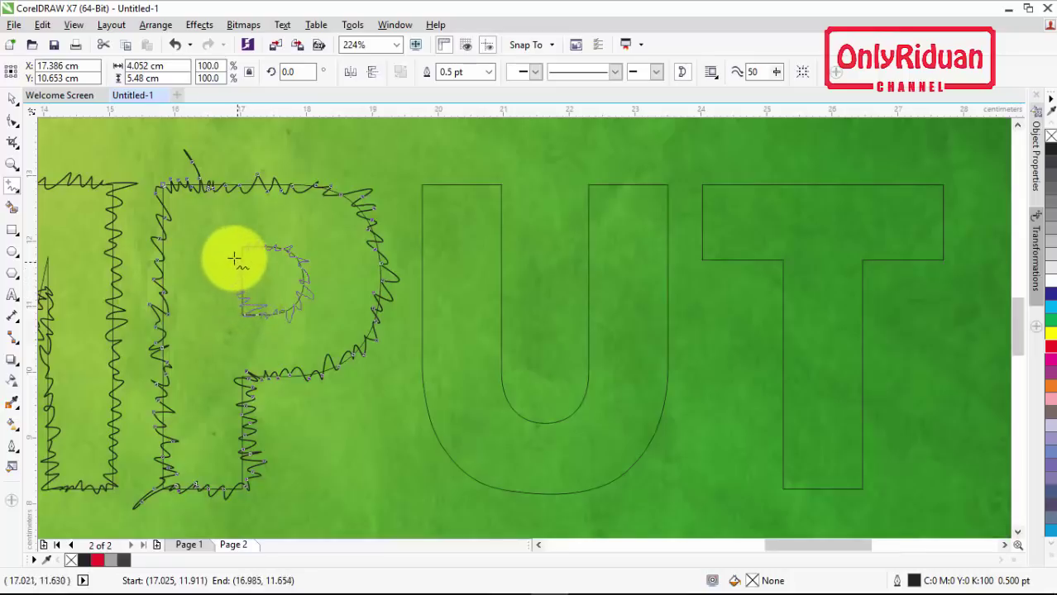
{"action": "left_click_drag", "start_coordinate": [240, 247], "coordinate": [341, 463]}
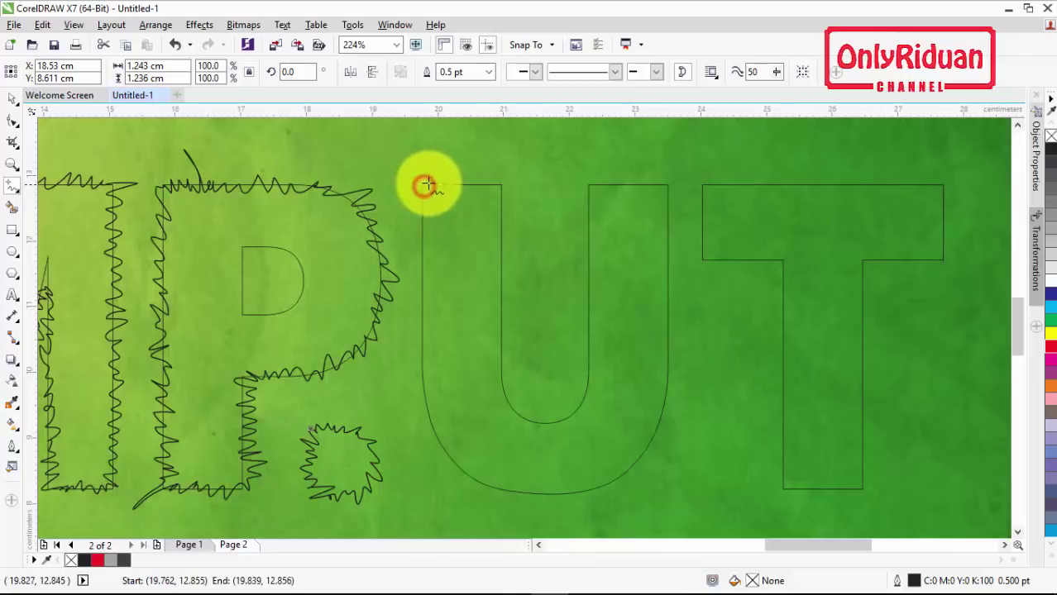
Step: Trace the second U, about 4.2 × 5 cm, and the T, about 4.1 × 5.1 cm, with closed zigzag Freehand curves
{"action": "mouse_move", "coordinate": [440, 181]}
{"action": "left_mouse_down"}
{"action": "mouse_move", "coordinate": [508, 187]}
{"action": "mouse_move", "coordinate": [496, 259]}
{"action": "mouse_move", "coordinate": [505, 312]}
{"action": "mouse_move", "coordinate": [493, 327]}
{"action": "mouse_move", "coordinate": [505, 380]}
{"action": "mouse_move", "coordinate": [536, 423]}
{"action": "mouse_move", "coordinate": [576, 418]}
{"action": "mouse_move", "coordinate": [596, 342]}
{"action": "mouse_move", "coordinate": [574, 276]}
{"action": "mouse_move", "coordinate": [594, 262]}
{"action": "mouse_move", "coordinate": [595, 238]}
{"action": "mouse_move", "coordinate": [577, 214]}
{"action": "mouse_move", "coordinate": [585, 196]}
{"action": "mouse_move", "coordinate": [601, 177]}
{"action": "mouse_move", "coordinate": [643, 191]}
{"action": "mouse_move", "coordinate": [680, 181]}
{"action": "mouse_move", "coordinate": [664, 205]}
{"action": "mouse_move", "coordinate": [659, 354]}
{"action": "mouse_move", "coordinate": [669, 390]}
{"action": "mouse_move", "coordinate": [653, 405]}
{"action": "mouse_move", "coordinate": [655, 448]}
{"action": "mouse_move", "coordinate": [642, 462]}
{"action": "mouse_move", "coordinate": [589, 494]}
{"action": "mouse_move", "coordinate": [496, 488]}
{"action": "mouse_move", "coordinate": [438, 460]}
{"action": "mouse_move", "coordinate": [413, 393]}
{"action": "mouse_move", "coordinate": [436, 372]}
{"action": "mouse_move", "coordinate": [410, 336]}
{"action": "mouse_move", "coordinate": [423, 315]}
{"action": "mouse_move", "coordinate": [416, 198]}
{"action": "left_mouse_up"}
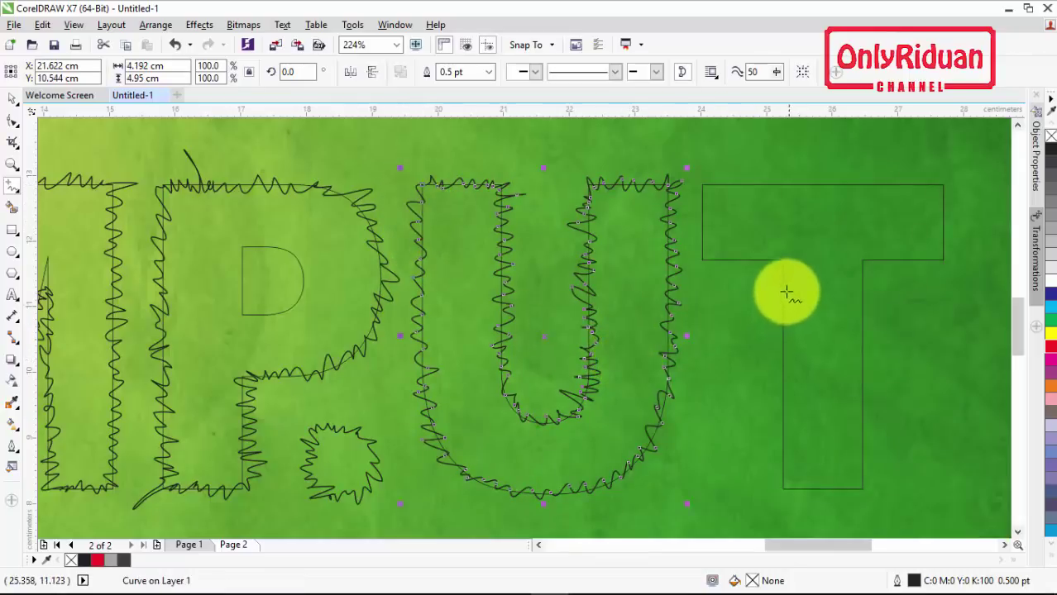
{"action": "mouse_move", "coordinate": [703, 184]}
{"action": "left_mouse_down"}
{"action": "mouse_move", "coordinate": [837, 175]}
{"action": "mouse_move", "coordinate": [938, 186]}
{"action": "mouse_move", "coordinate": [904, 161]}
{"action": "mouse_move", "coordinate": [943, 184]}
{"action": "mouse_move", "coordinate": [937, 192]}
{"action": "mouse_move", "coordinate": [965, 225]}
{"action": "mouse_move", "coordinate": [949, 240]}
{"action": "mouse_move", "coordinate": [952, 266]}
{"action": "mouse_move", "coordinate": [855, 262]}
{"action": "mouse_move", "coordinate": [868, 316]}
{"action": "mouse_move", "coordinate": [867, 398]}
{"action": "mouse_move", "coordinate": [851, 432]}
{"action": "mouse_move", "coordinate": [870, 458]}
{"action": "mouse_move", "coordinate": [862, 488]}
{"action": "mouse_move", "coordinate": [810, 495]}
{"action": "mouse_move", "coordinate": [775, 483]}
{"action": "mouse_move", "coordinate": [777, 446]}
{"action": "mouse_move", "coordinate": [794, 415]}
{"action": "mouse_move", "coordinate": [761, 390]}
{"action": "mouse_move", "coordinate": [787, 385]}
{"action": "mouse_move", "coordinate": [782, 262]}
{"action": "mouse_move", "coordinate": [707, 262]}
{"action": "mouse_move", "coordinate": [706, 273]}
{"action": "mouse_move", "coordinate": [698, 189]}
{"action": "left_mouse_up"}
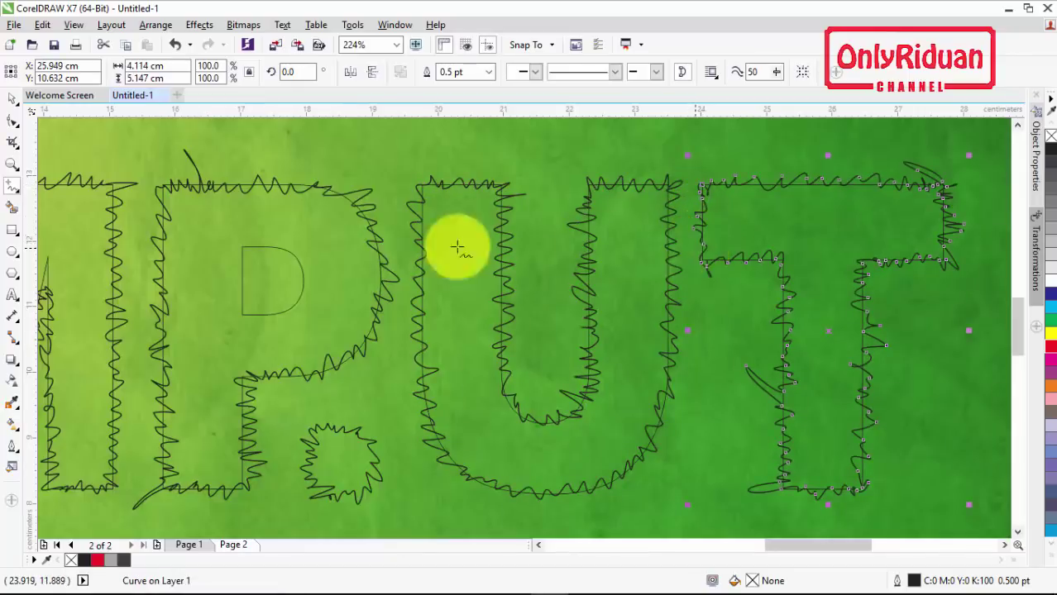
{"action": "left_click", "coordinate": [12, 164]}
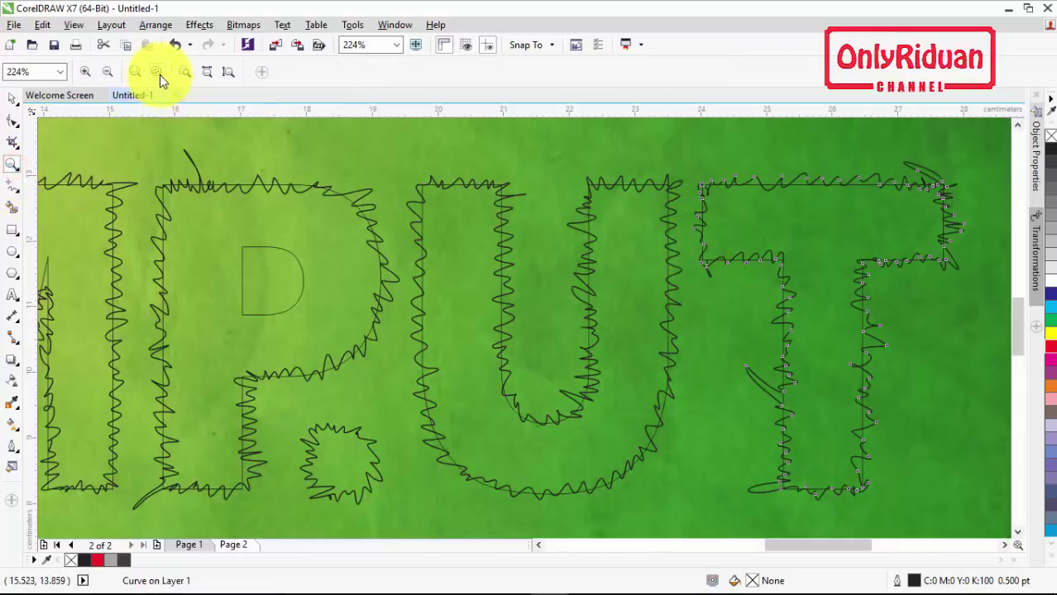
{"action": "left_click", "coordinate": [157, 72]}
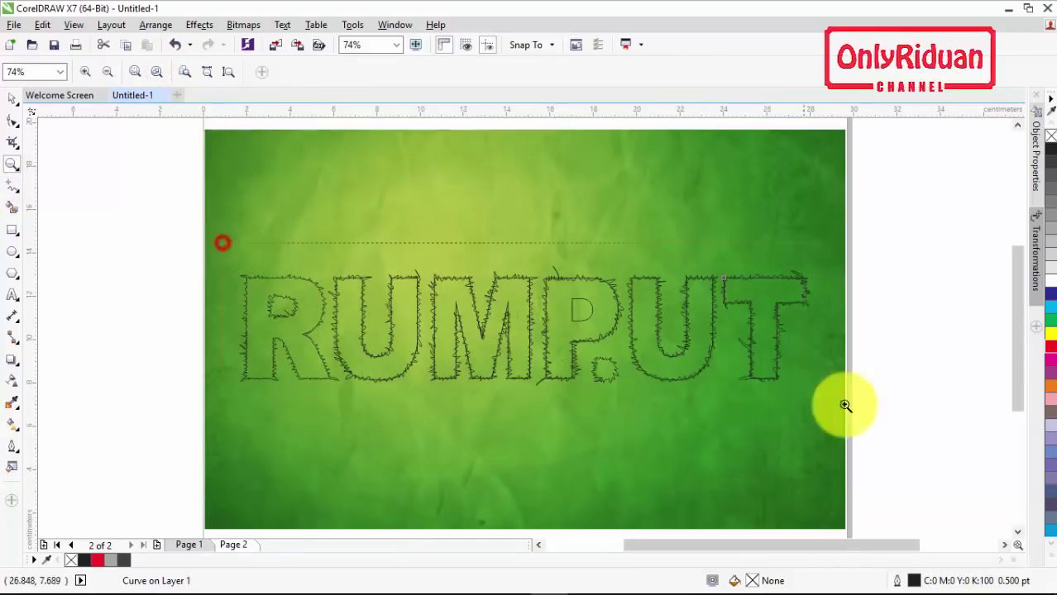
{"action": "scroll", "coordinate": [830, 424], "scroll_direction": "up", "scroll_amount": 1}
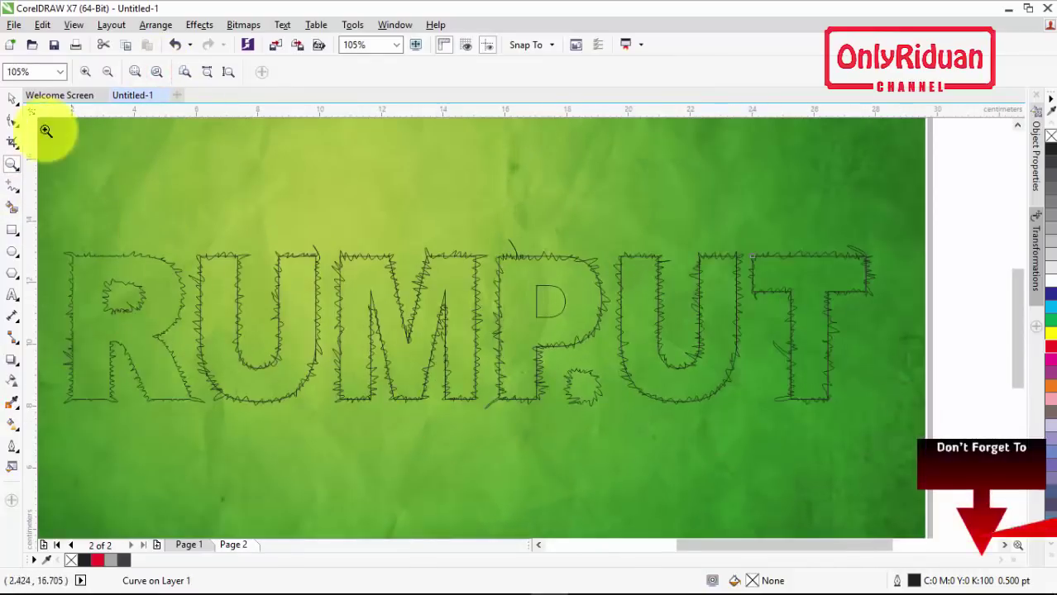
Step: Group the zigzag curves of both U's, the M, the P and the T, and weld the group to the RUMPUT curve
{"action": "left_click", "coordinate": [11, 99]}
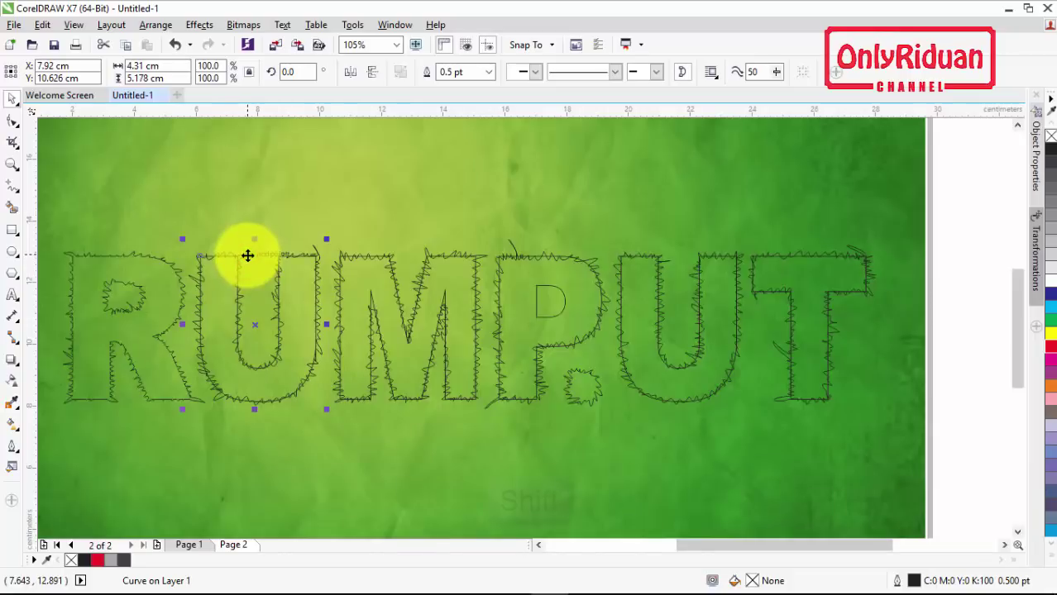
{"action": "left_click", "coordinate": [332, 268], "text": "shift"}
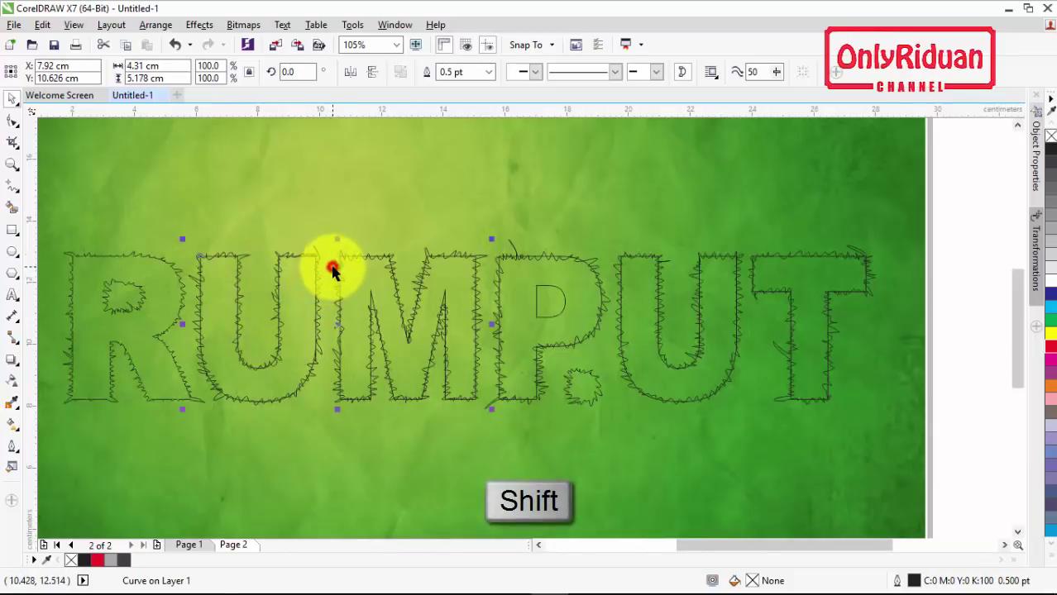
{"action": "left_click", "coordinate": [593, 255], "text": "shift"}
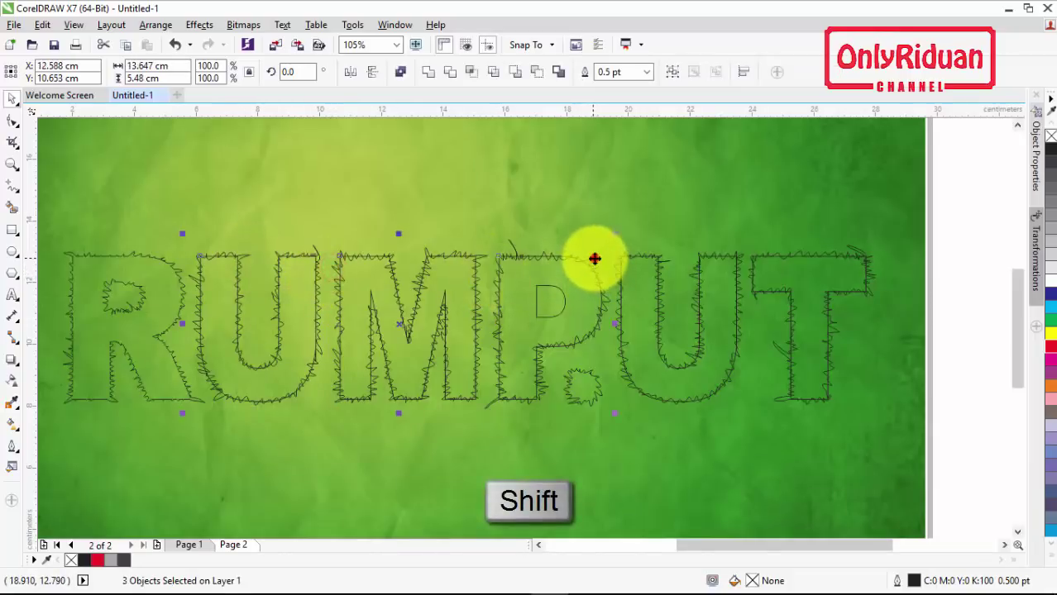
{"action": "left_click", "coordinate": [660, 268], "text": "shift"}
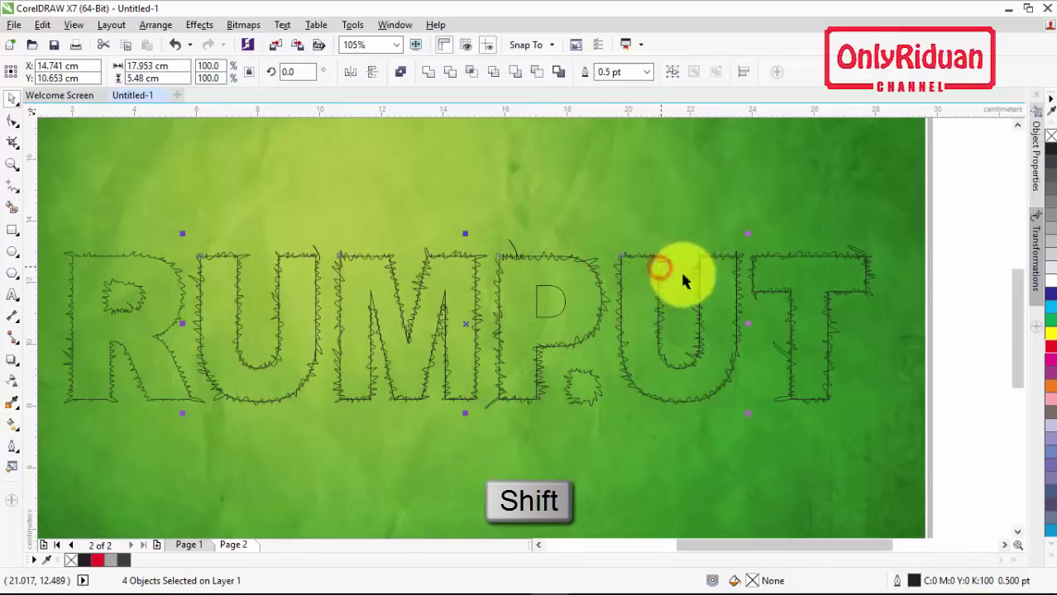
{"action": "left_click", "coordinate": [837, 260], "text": "shift"}
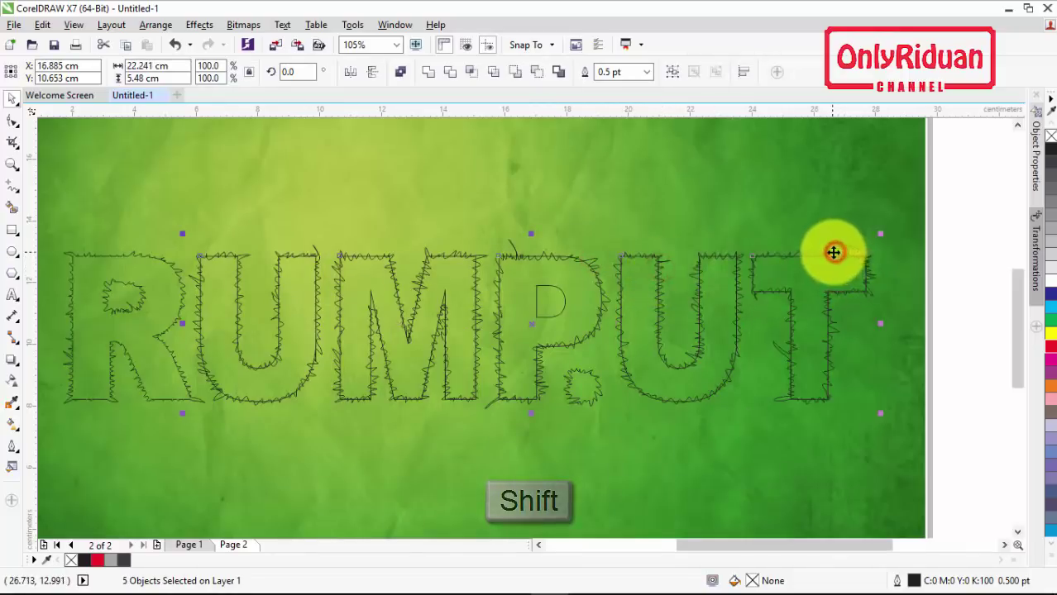
{"action": "left_click", "coordinate": [672, 72]}
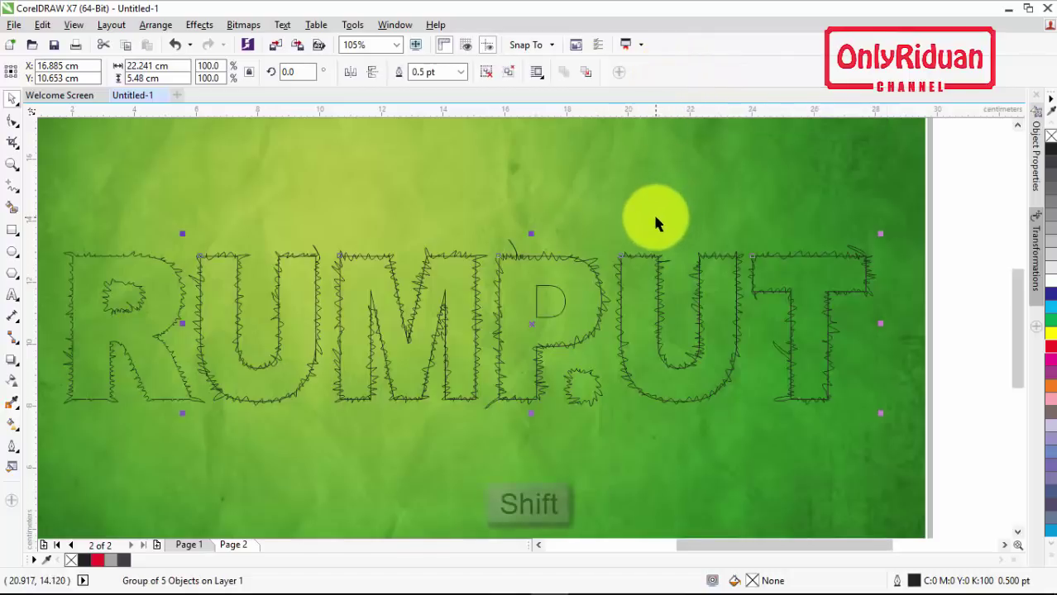
{"action": "left_click", "coordinate": [139, 314], "text": "shift"}
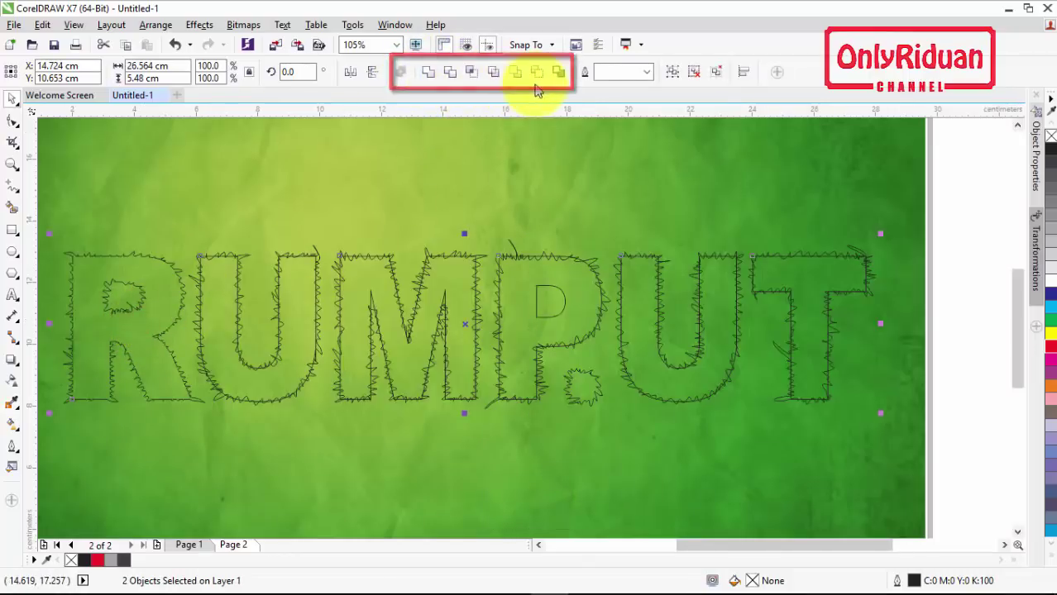
{"action": "left_click", "coordinate": [426, 73]}
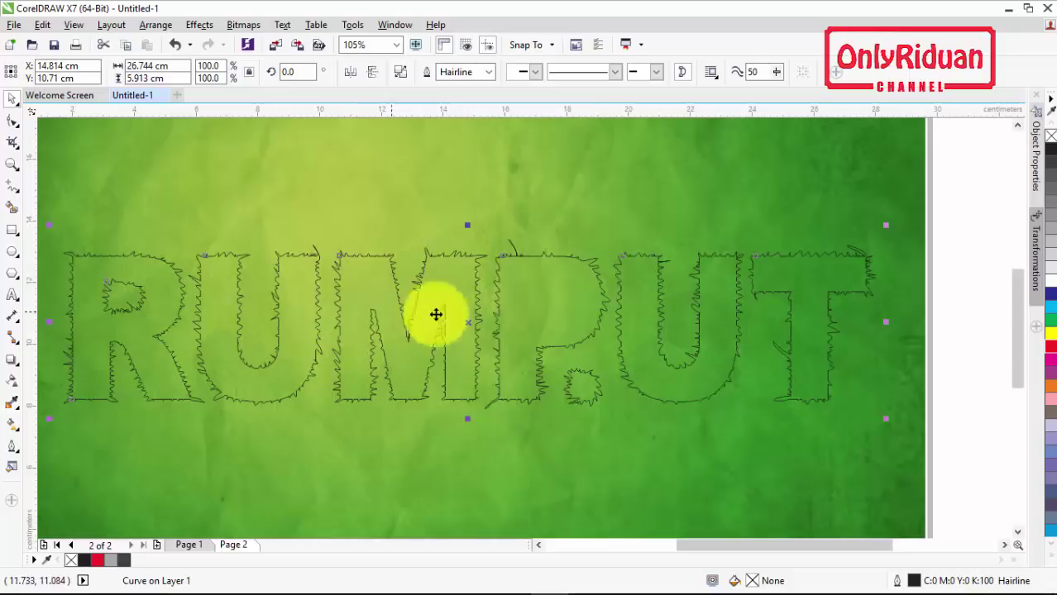
Step: Move the zigzag counter curve back into the P's bowl and cut it out of the RUMPUT curve with Back Minus Front
{"action": "left_click", "coordinate": [943, 342]}
{"action": "left_click", "coordinate": [586, 392]}
{"action": "left_click_drag", "start_coordinate": [584, 389], "coordinate": [552, 300]}
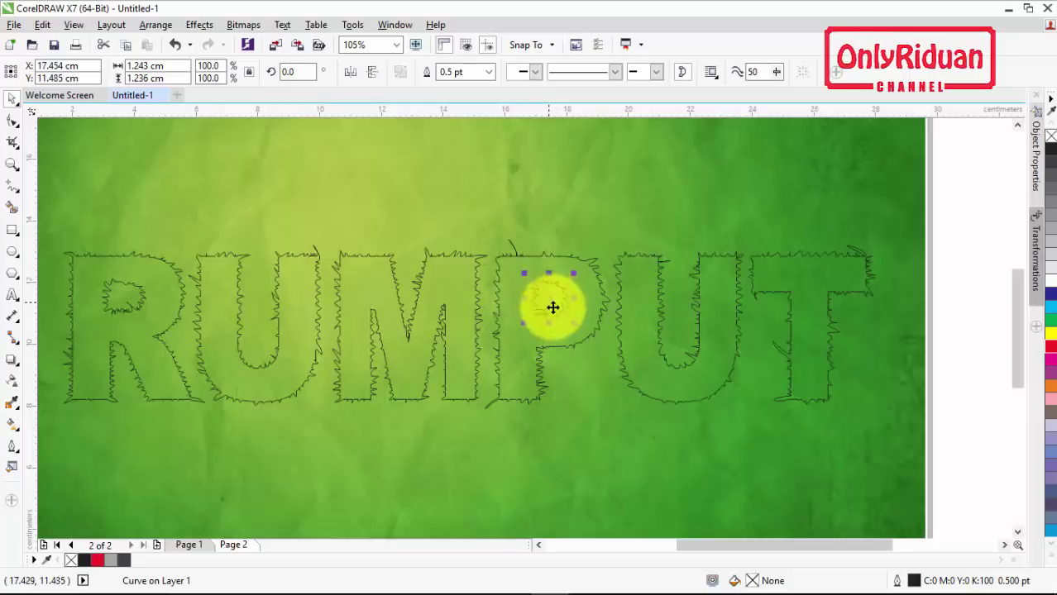
{"action": "key", "text": "shift"}
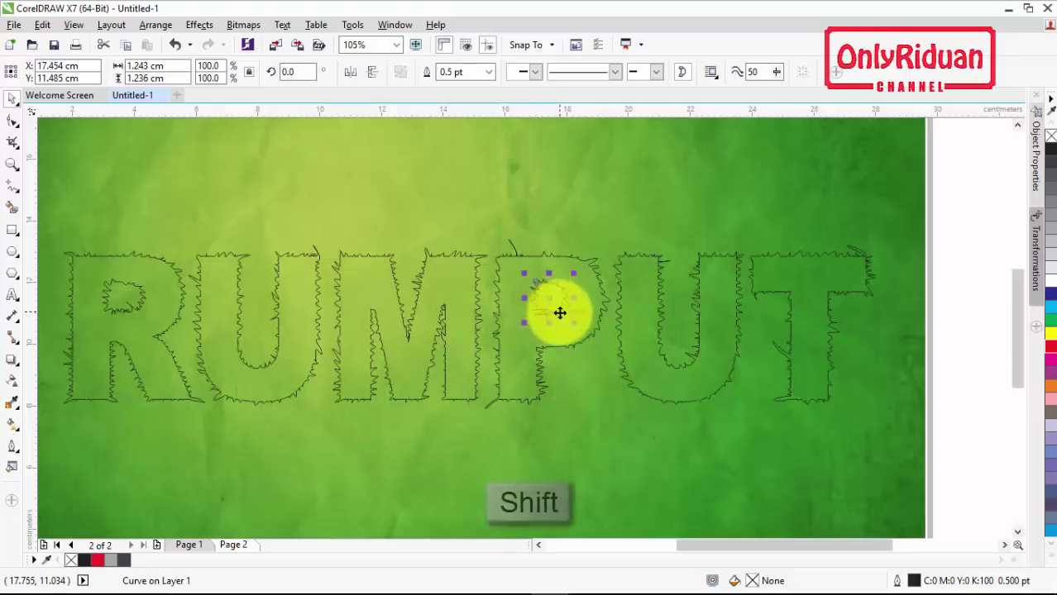
{"action": "left_click", "coordinate": [601, 289], "text": "shift"}
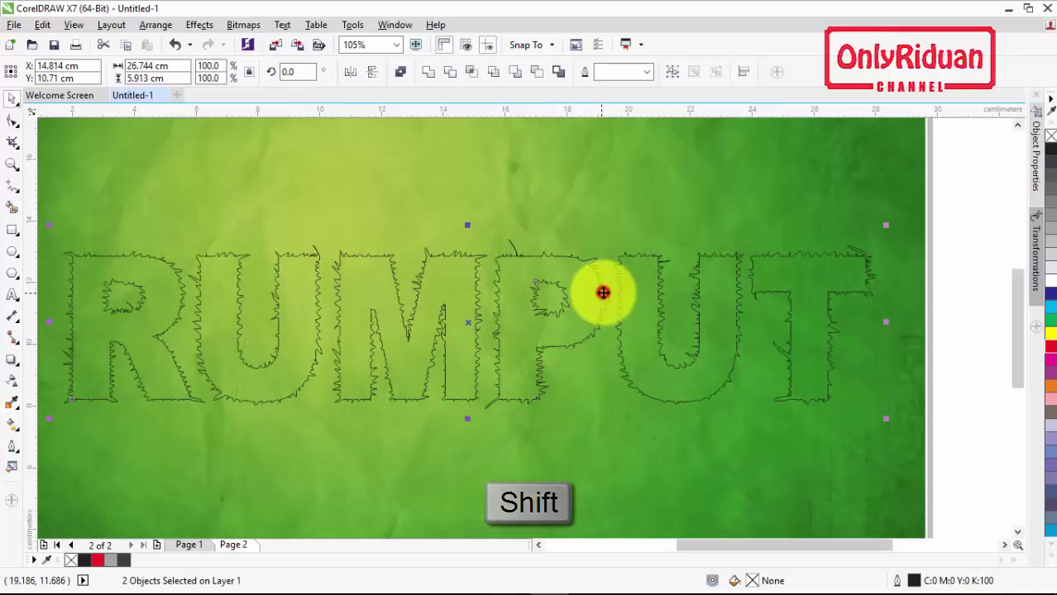
{"action": "left_click", "coordinate": [537, 75]}
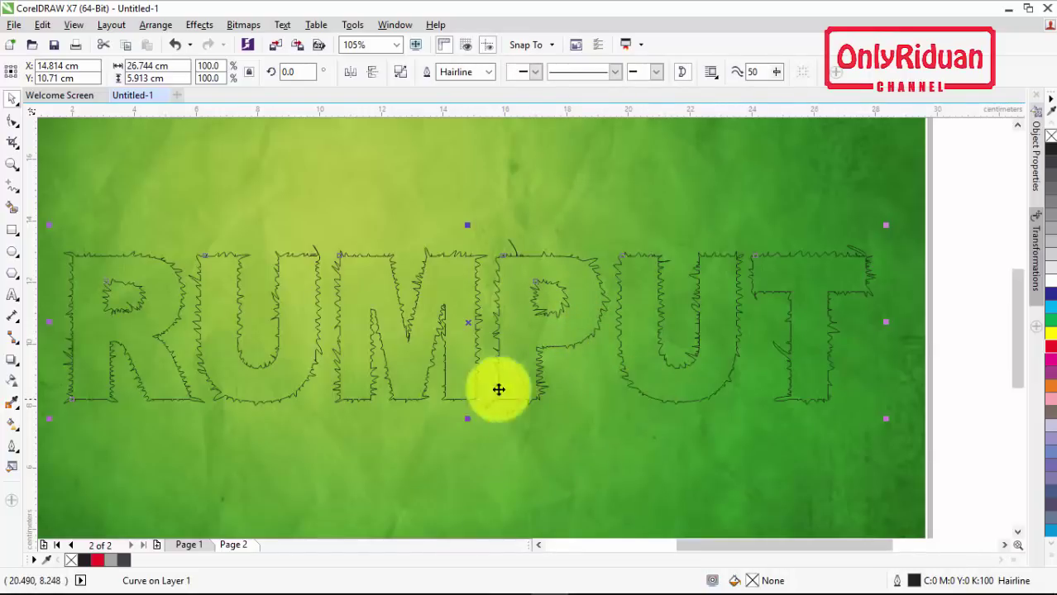
Step: Fill the RUMPUT curve with 50% black and duplicate it once
{"action": "left_click", "coordinate": [1048, 250]}
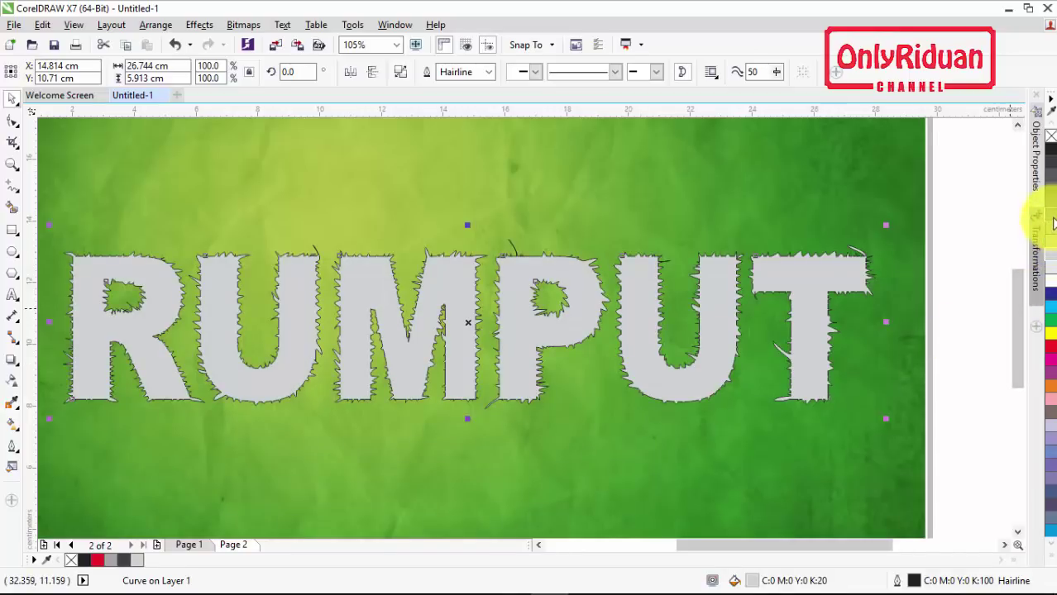
{"action": "left_click", "coordinate": [1049, 215]}
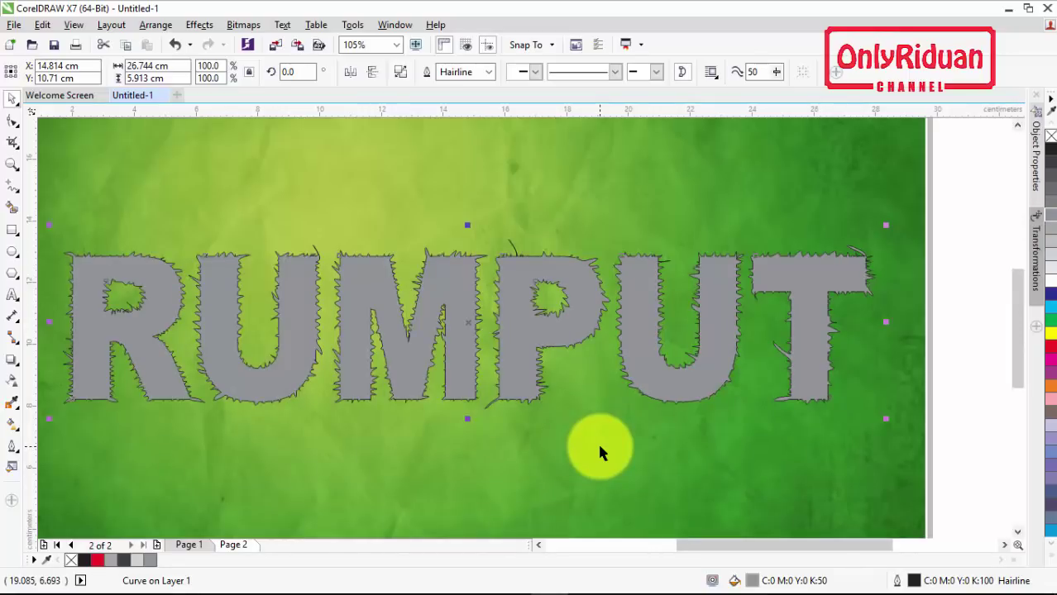
{"action": "key", "text": "ctrl+d"}
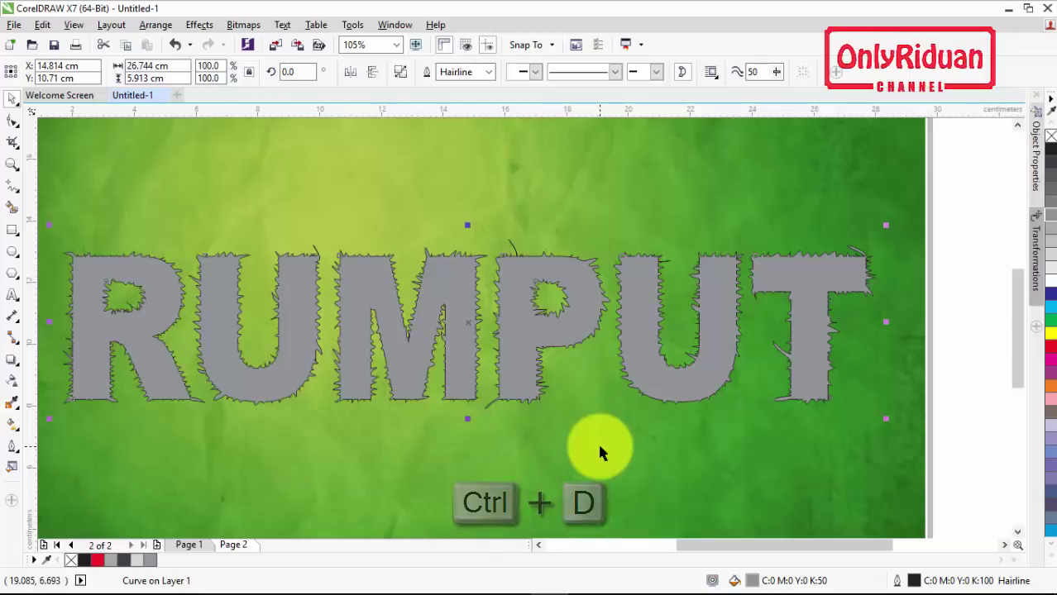
{"action": "key", "text": "ctrl+d"}
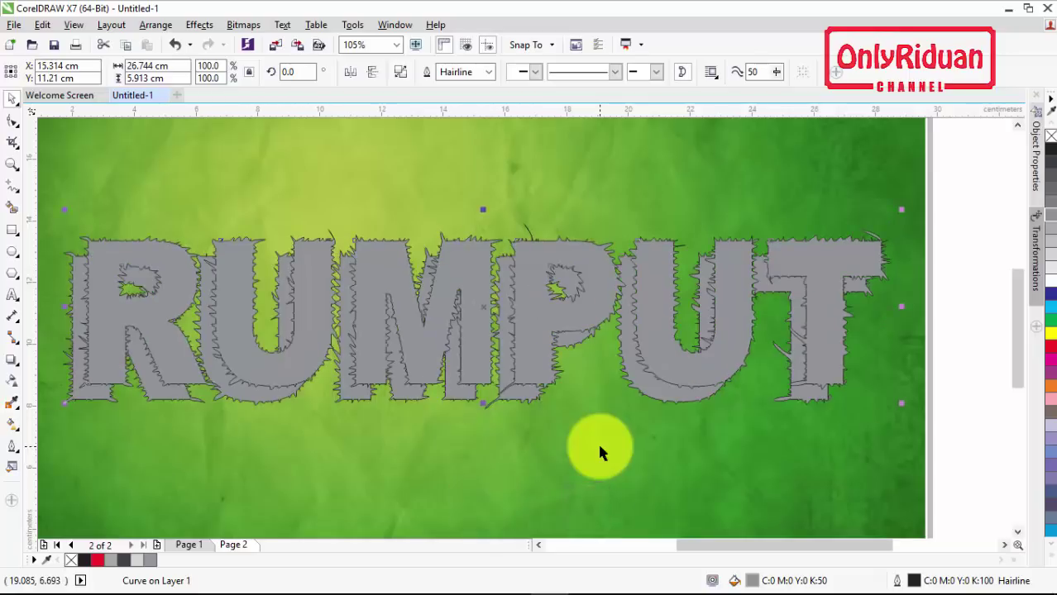
Step: Fill the rear RUMPUT copy with 90% black and move the front copy over it, offset slightly up and left at about X 14.71, Y 10.78 cm
{"action": "left_click", "coordinate": [449, 400]}
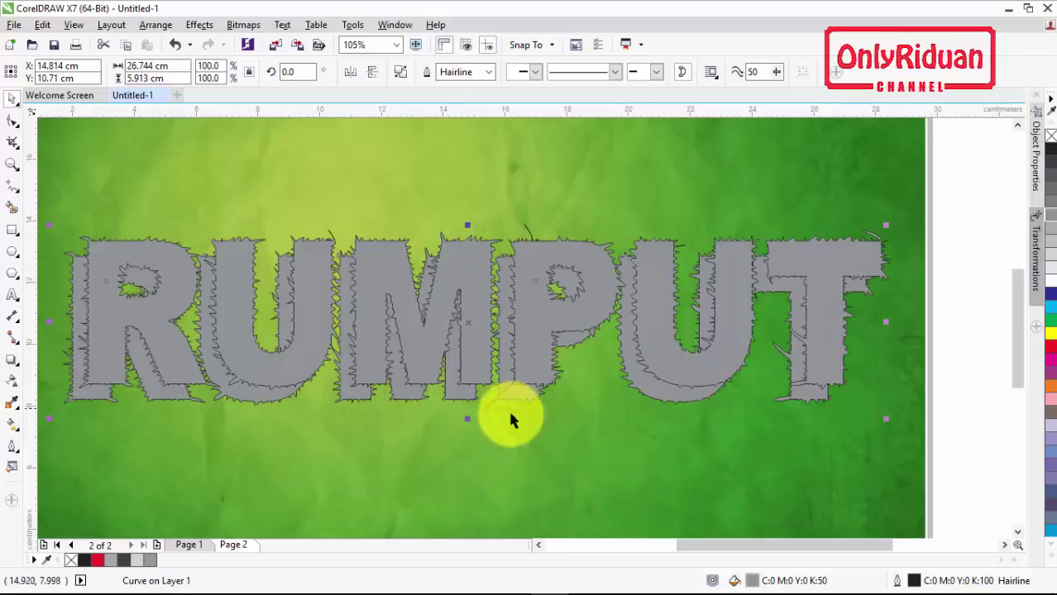
{"action": "left_click", "coordinate": [1050, 162]}
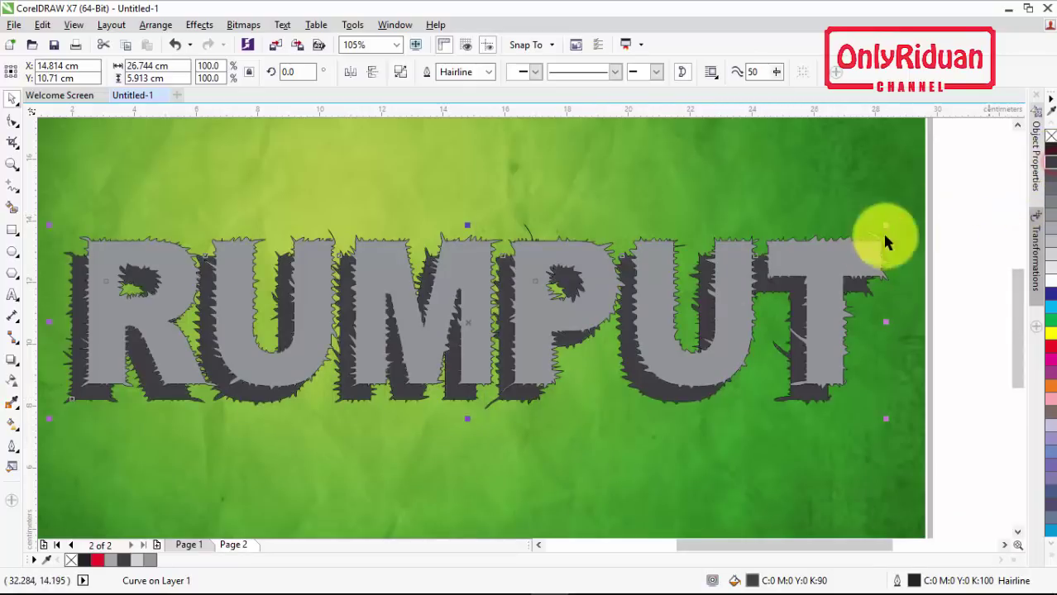
{"action": "left_click", "coordinate": [732, 284]}
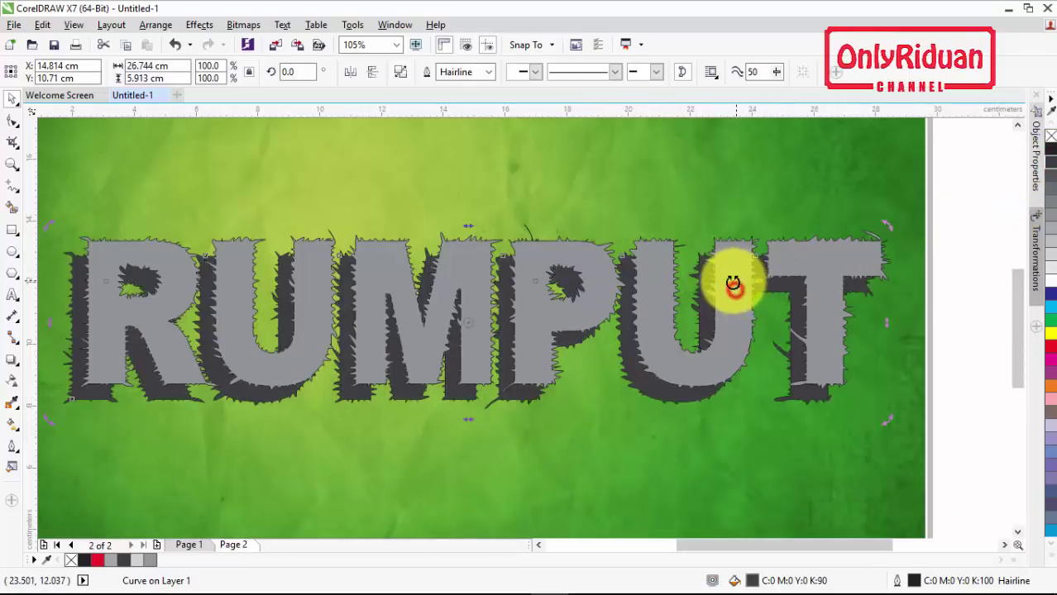
{"action": "left_click", "coordinate": [575, 304]}
{"action": "left_click_drag", "start_coordinate": [560, 312], "coordinate": [543, 324]}
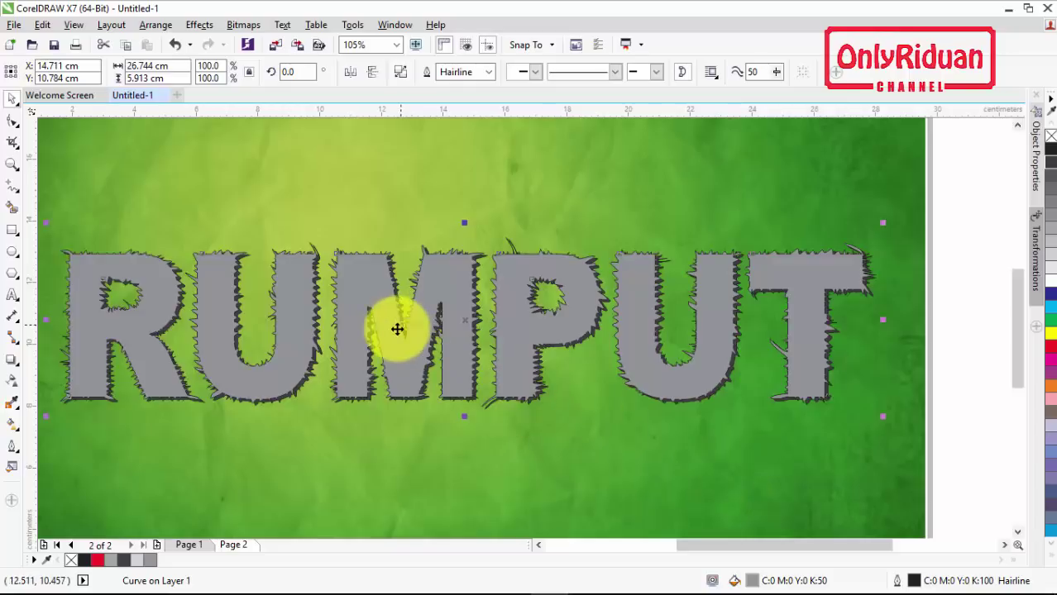
Step: Import the Rumput grass image at about 9.9 × 5.9 cm and place it above the letters R and U
{"action": "scroll", "coordinate": [396, 329], "scroll_direction": "down", "scroll_amount": 2}
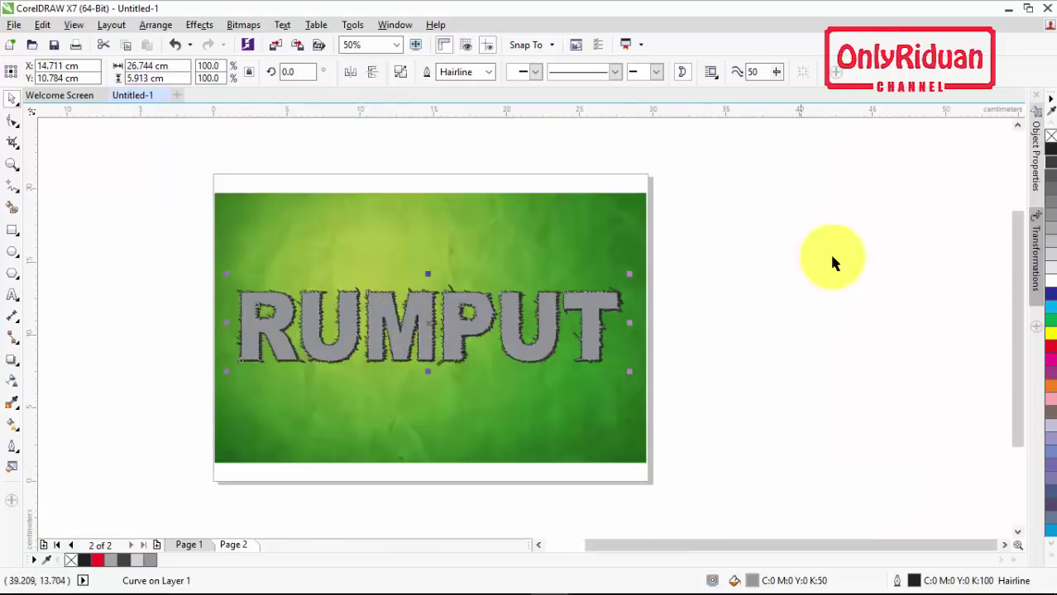
{"action": "left_click", "coordinate": [1018, 125]}
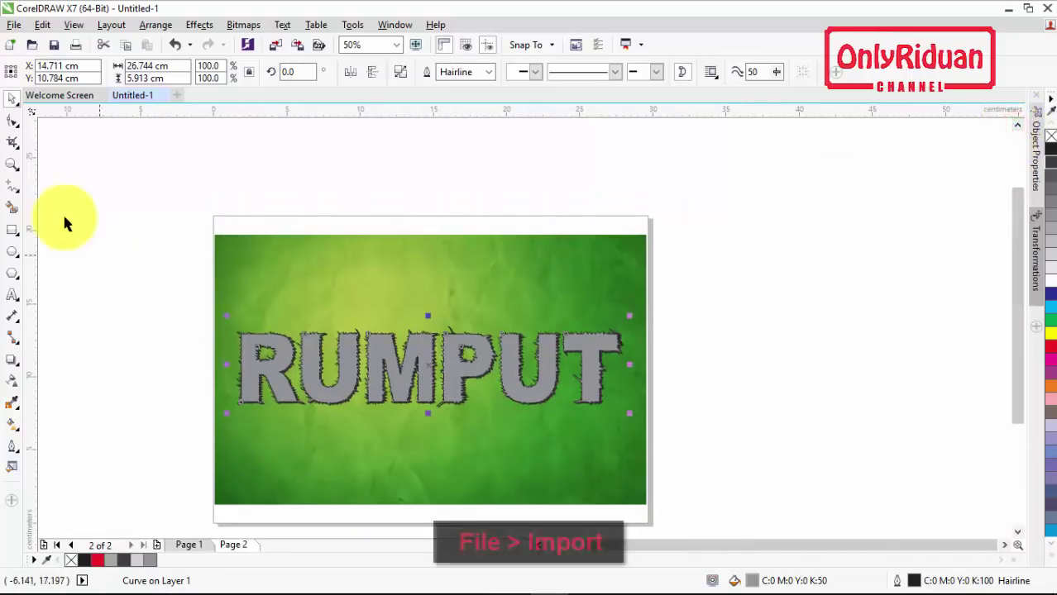
{"action": "left_click", "coordinate": [14, 25]}
{"action": "left_click", "coordinate": [45, 263]}
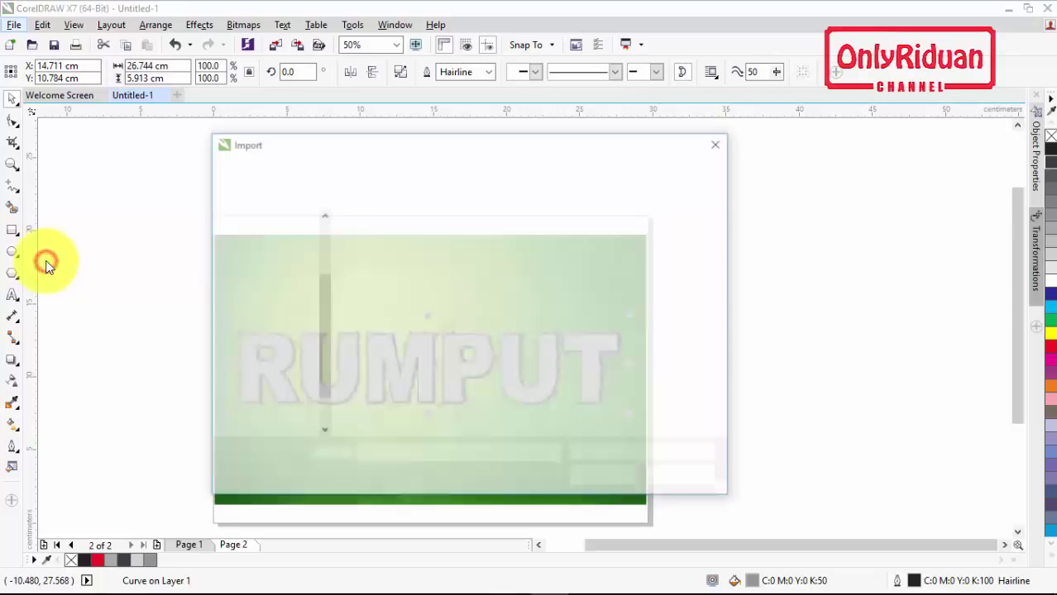
{"action": "left_click", "coordinate": [477, 364]}
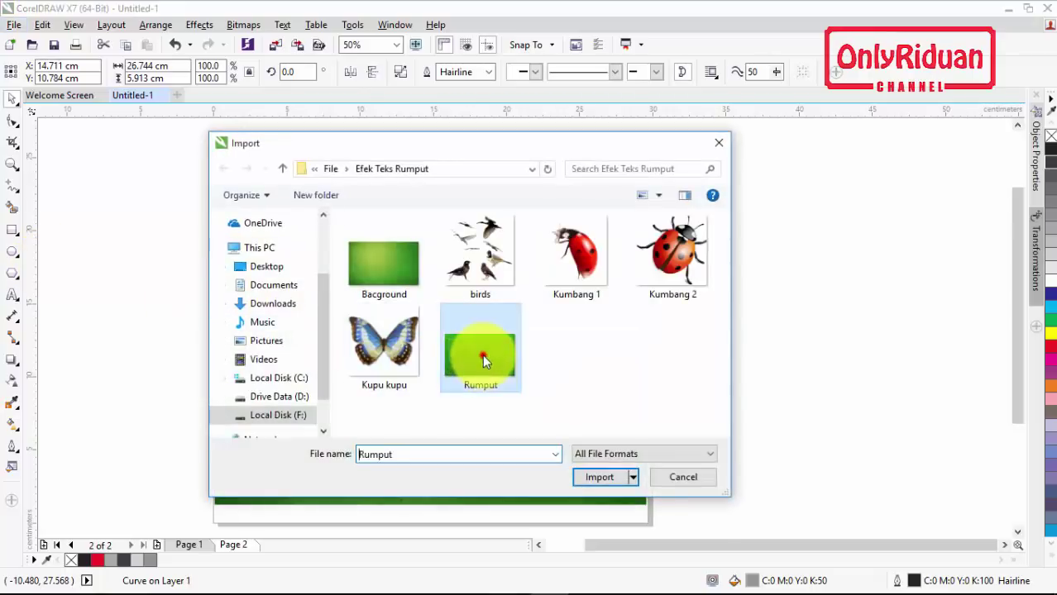
{"action": "left_click", "coordinate": [597, 476]}
{"action": "left_click_drag", "start_coordinate": [238, 328], "coordinate": [373, 415]}
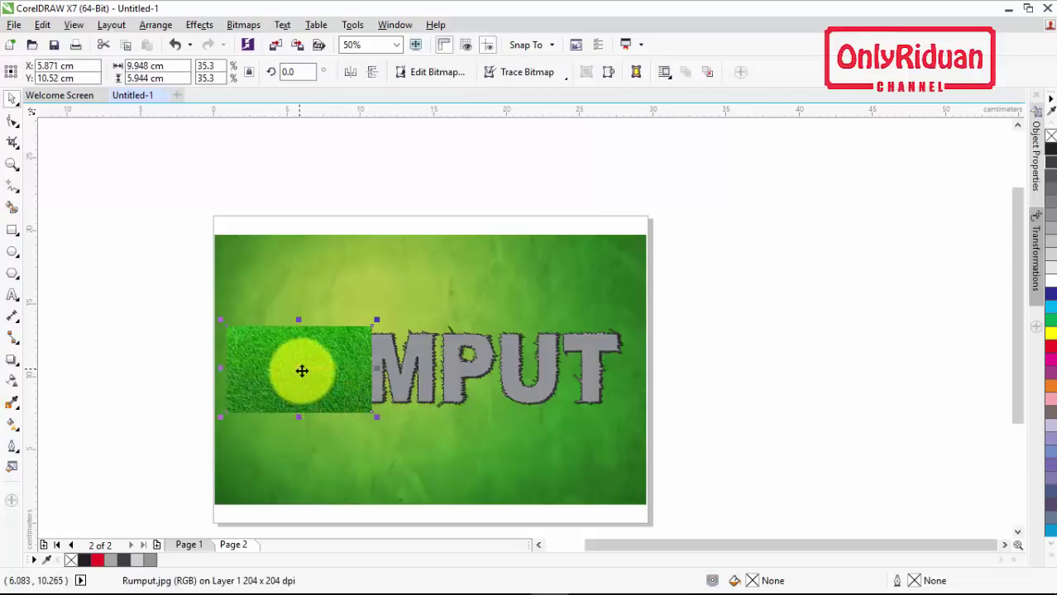
{"action": "left_click_drag", "start_coordinate": [300, 370], "coordinate": [296, 276]}
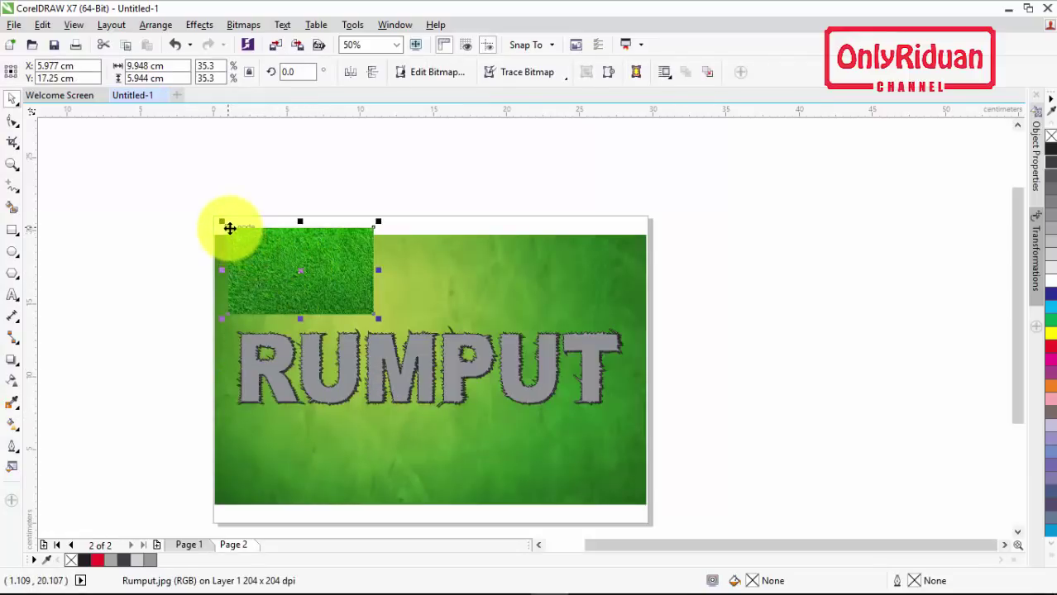
Step: Place two copies of the grass image edge to edge beside the original, and nudge the outer images inward to close the seams
{"action": "left_click", "coordinate": [229, 227]}
{"action": "left_click_drag", "start_coordinate": [244, 248], "coordinate": [518, 229]}
{"action": "left_click", "coordinate": [386, 201]}
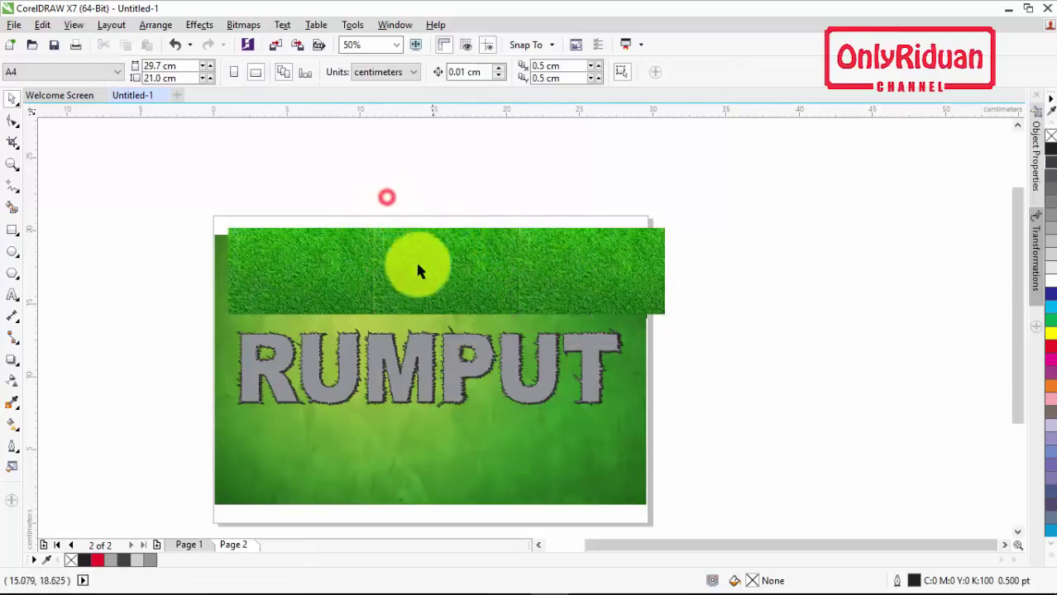
{"action": "left_click", "coordinate": [559, 267]}
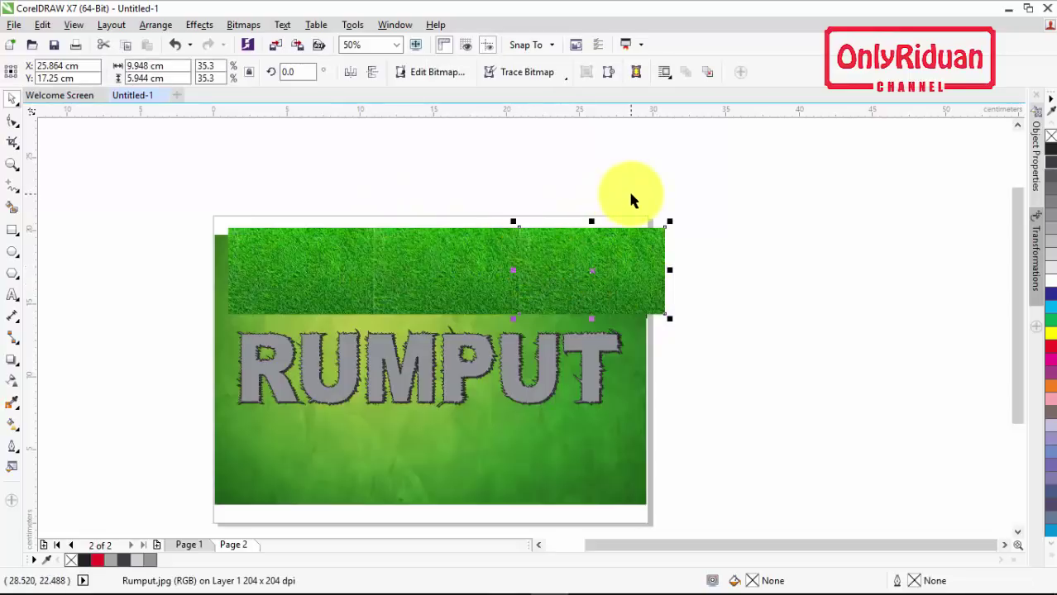
{"action": "key", "text": "Left"}
{"action": "key", "text": "Left"}
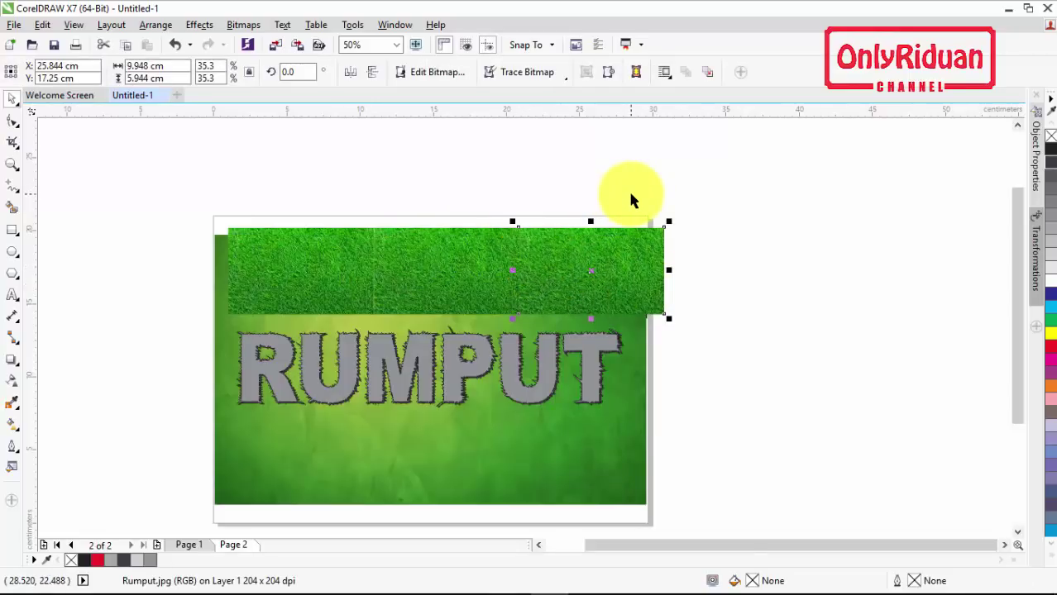
{"action": "left_click", "coordinate": [330, 273]}
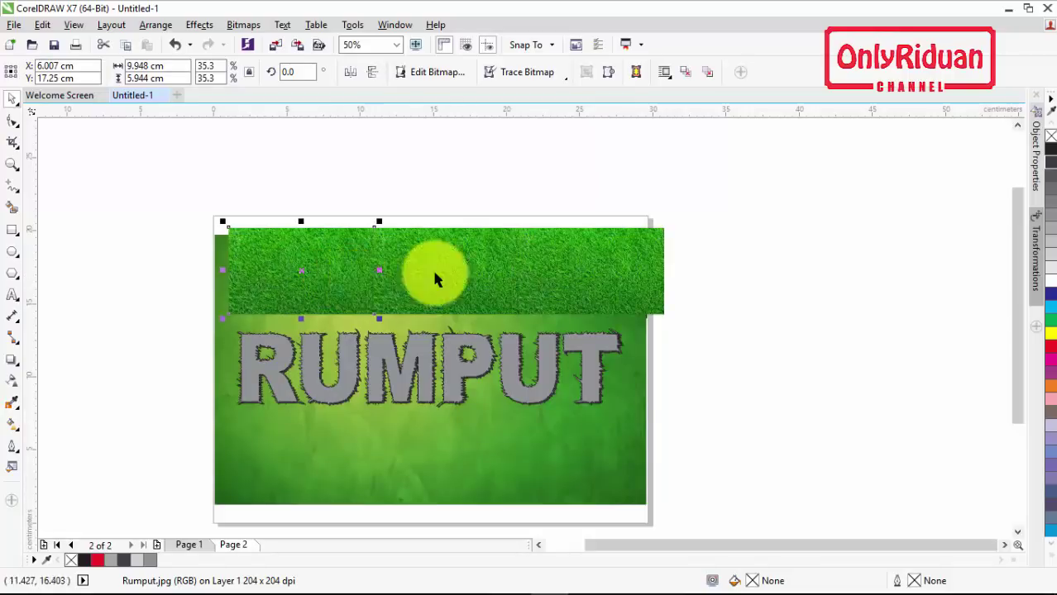
Step: Group the three grass images and place a copy of the group above the original row
{"action": "left_click_drag", "start_coordinate": [685, 319], "coordinate": [188, 213]}
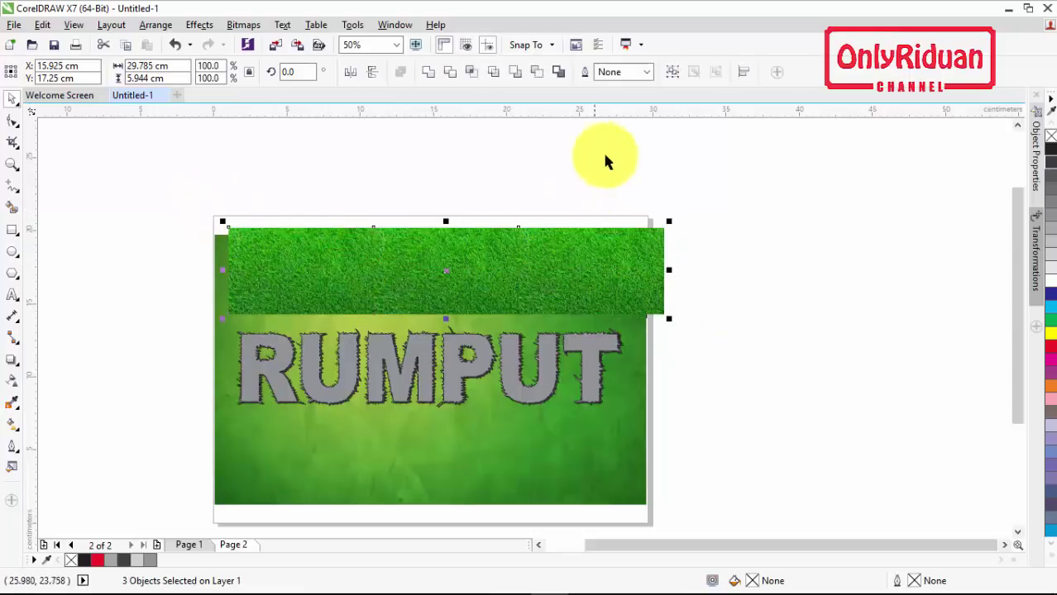
{"action": "key", "text": "ctrl+g"}
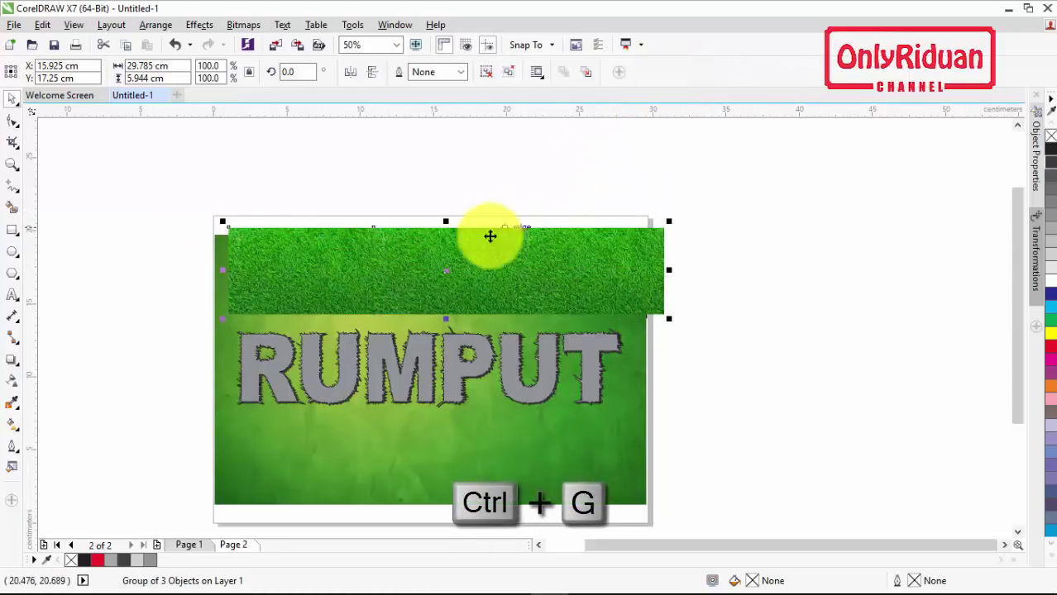
{"action": "left_click_drag", "start_coordinate": [445, 270], "coordinate": [465, 174]}
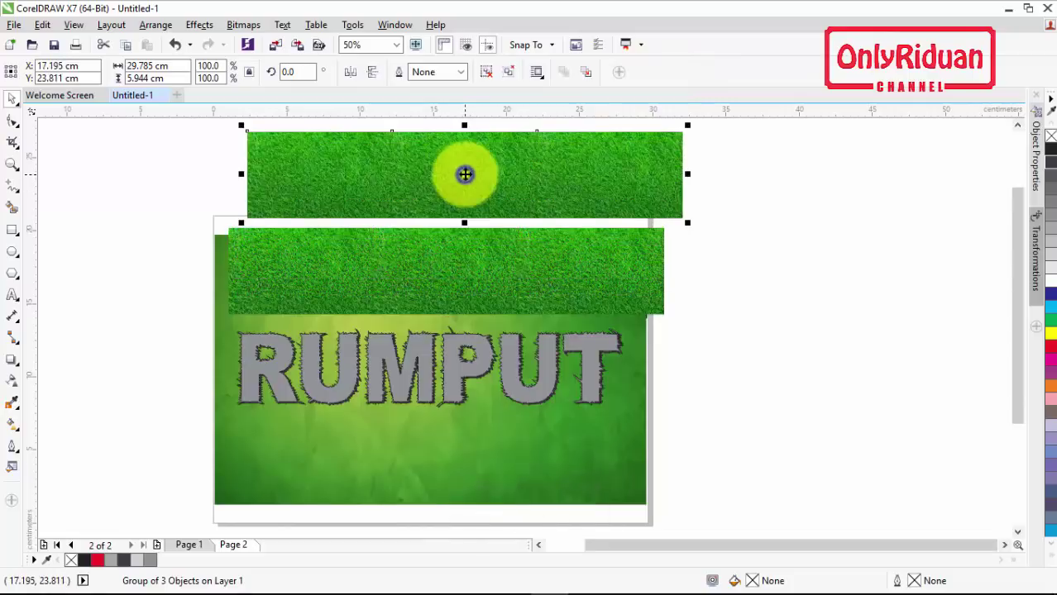
{"action": "left_click", "coordinate": [736, 212]}
Step: Darken the upper grass group with Brightness/Contrast/Intensity, using brightness -14, contrast 1 and intensity -14
{"action": "left_click", "coordinate": [552, 195]}
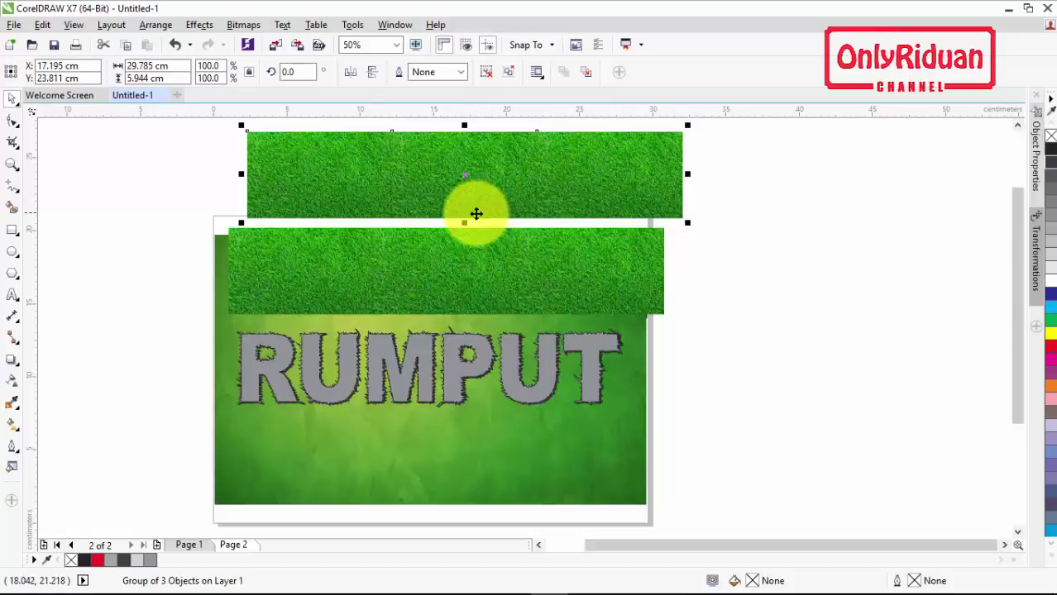
{"action": "left_click", "coordinate": [200, 26]}
{"action": "mouse_move", "coordinate": [213, 43]}
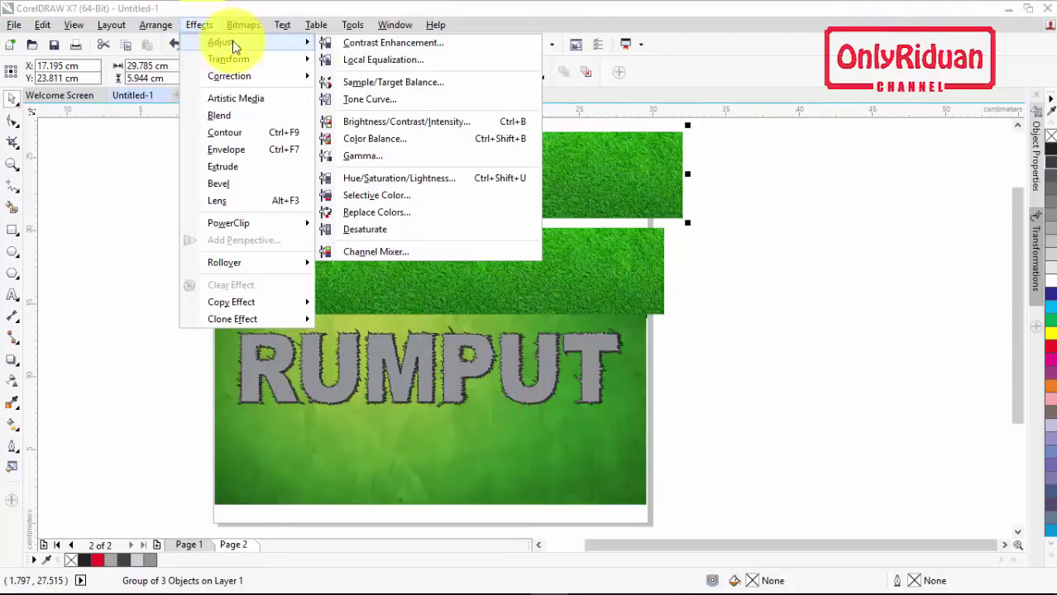
{"action": "left_click", "coordinate": [392, 121]}
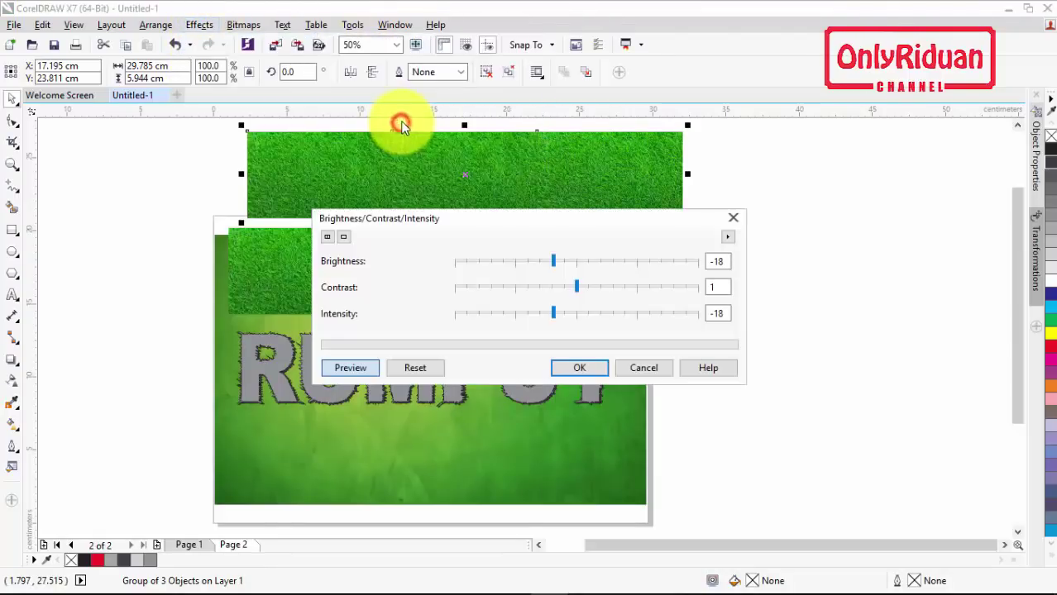
{"action": "left_click_drag", "start_coordinate": [523, 224], "coordinate": [687, 250]}
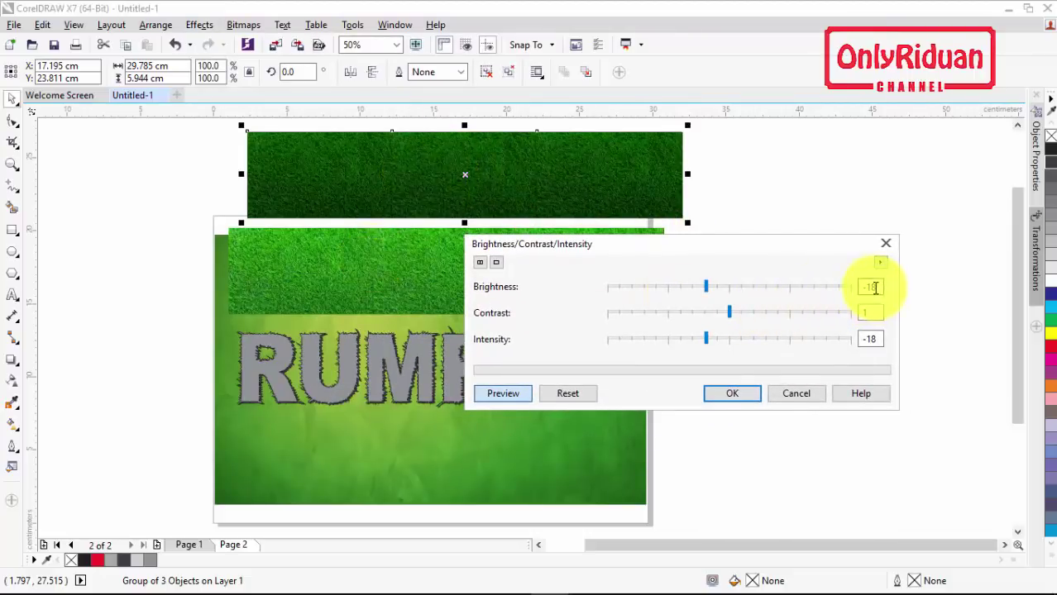
{"action": "mouse_move", "coordinate": [704, 287]}
{"action": "left_mouse_down"}
{"action": "mouse_move", "coordinate": [750, 295]}
{"action": "mouse_move", "coordinate": [716, 286]}
{"action": "left_mouse_up"}
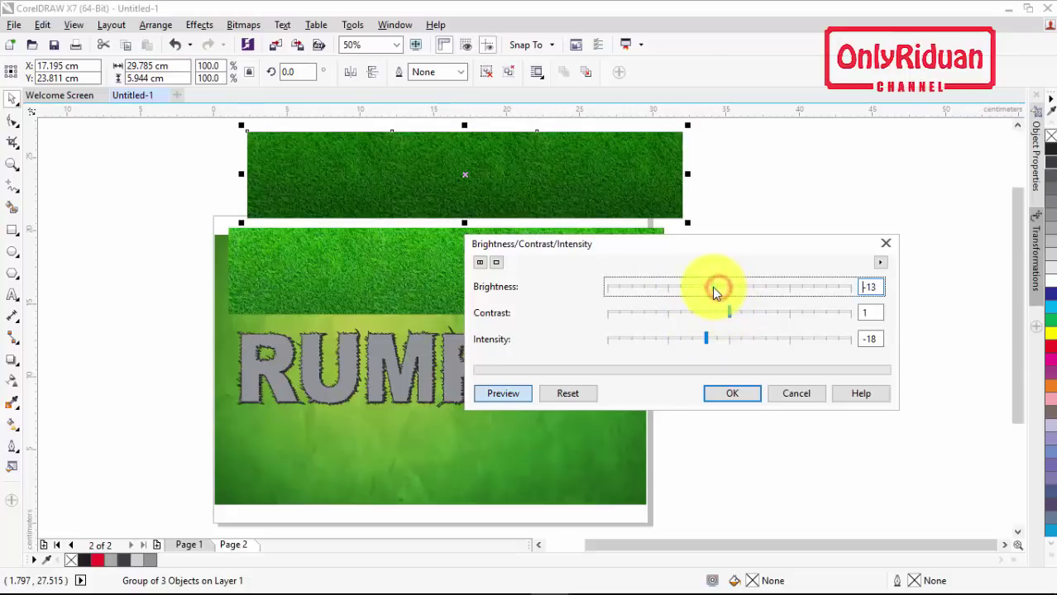
{"action": "left_click_drag", "start_coordinate": [716, 290], "coordinate": [712, 286]}
{"action": "left_click", "coordinate": [706, 339]}
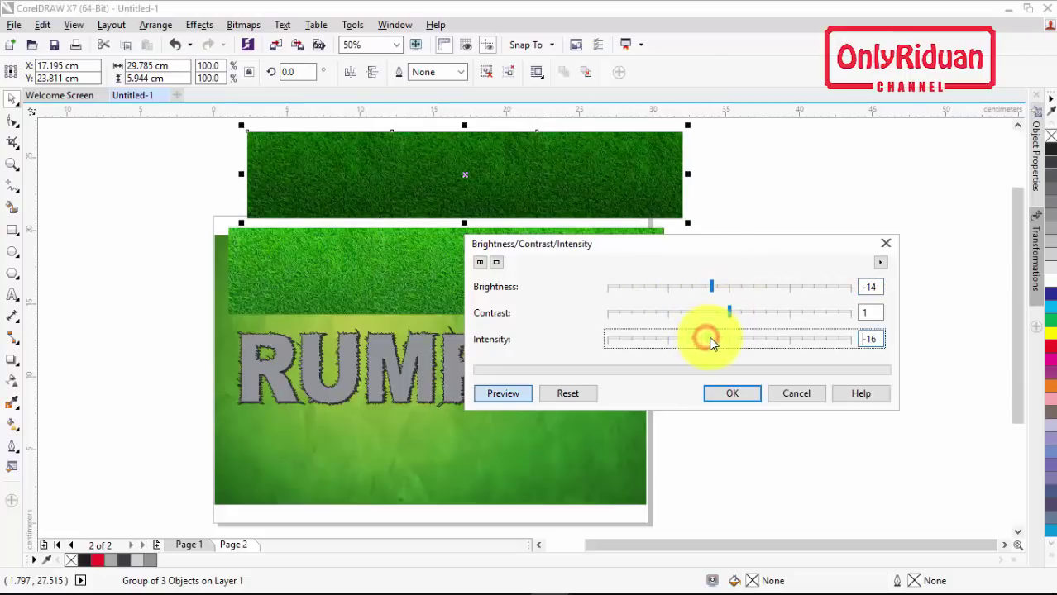
{"action": "left_click_drag", "start_coordinate": [709, 339], "coordinate": [711, 337]}
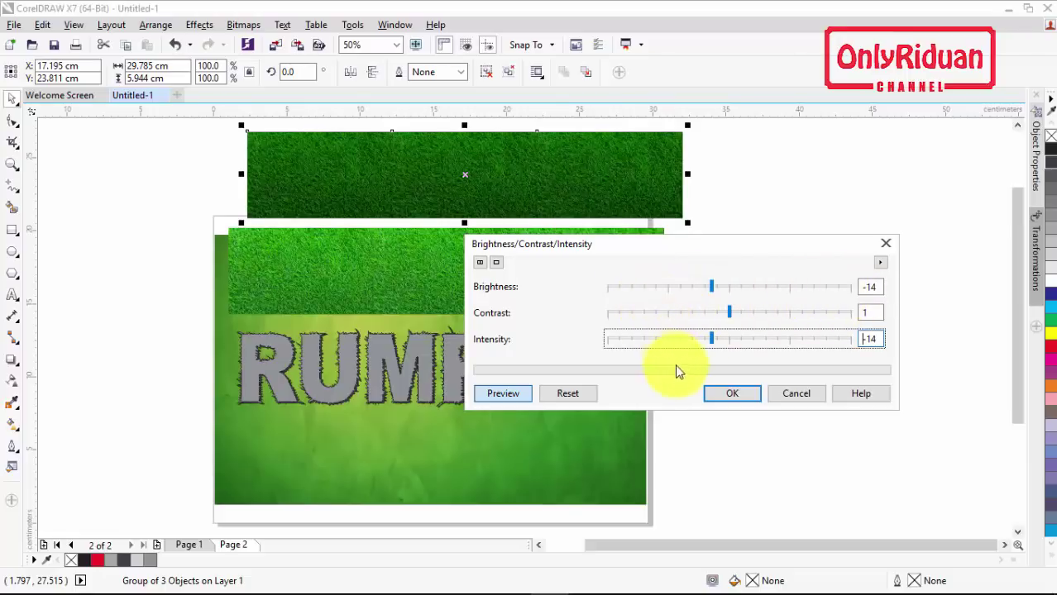
{"action": "left_click", "coordinate": [723, 393]}
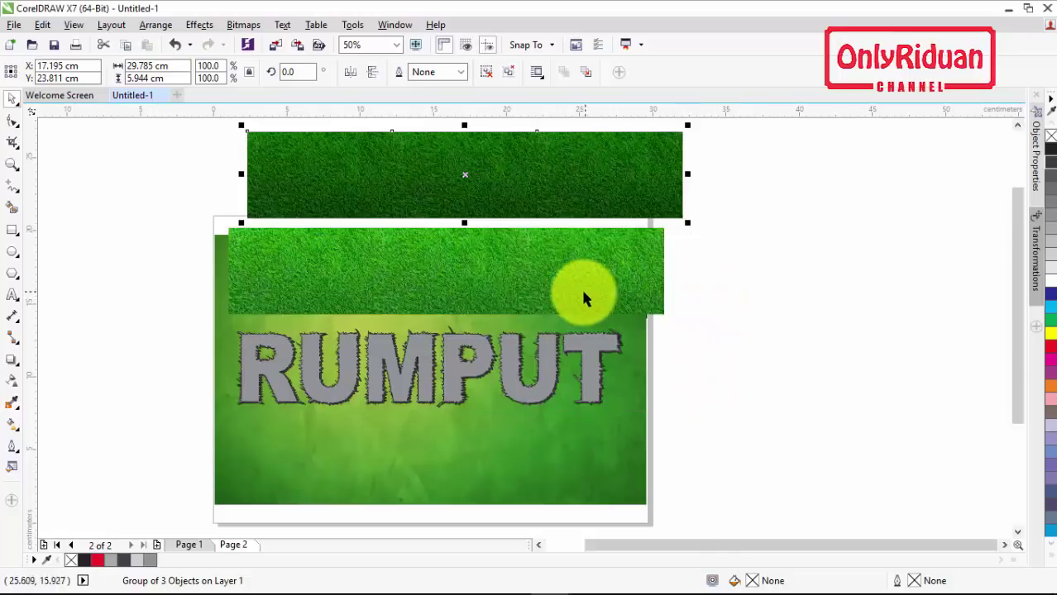
Step: PowerClip the lighter grass group inside the front grey RUMPUT lettering
{"action": "left_click", "coordinate": [406, 278]}
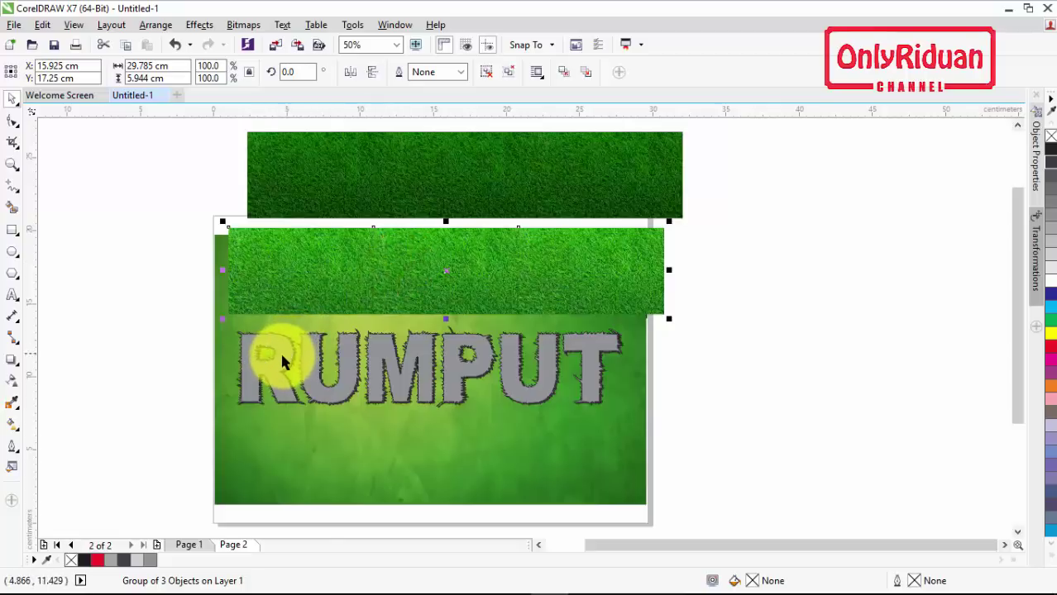
{"action": "right_click", "coordinate": [415, 269]}
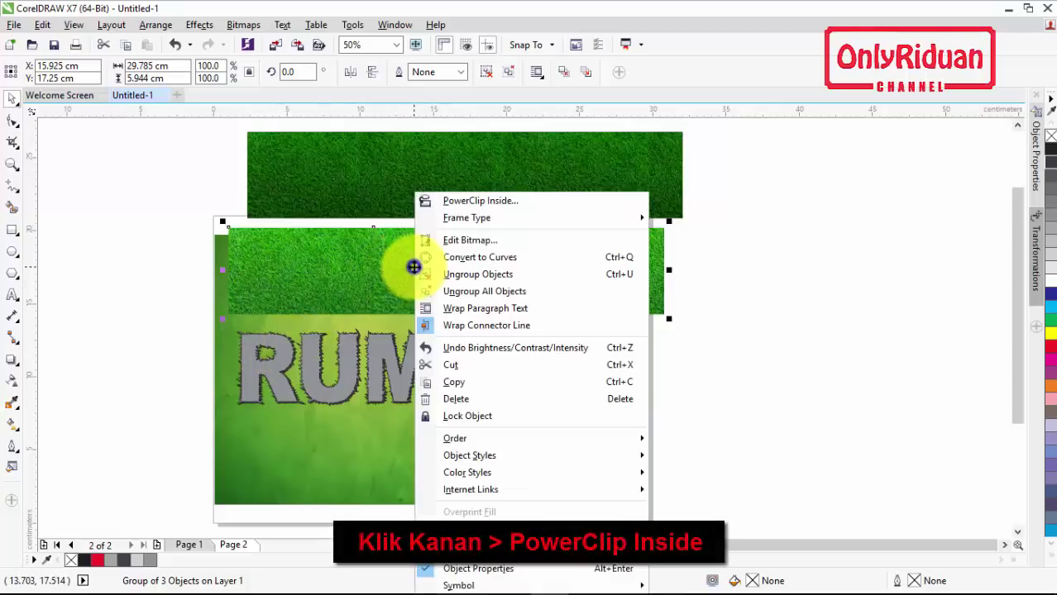
{"action": "left_click", "coordinate": [468, 203]}
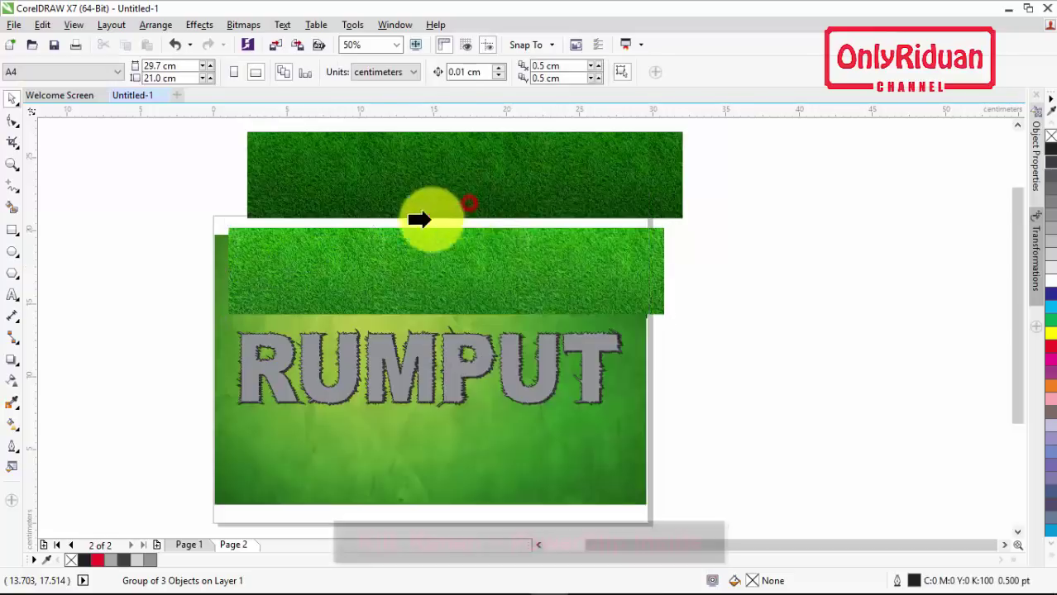
{"action": "left_click", "coordinate": [277, 354]}
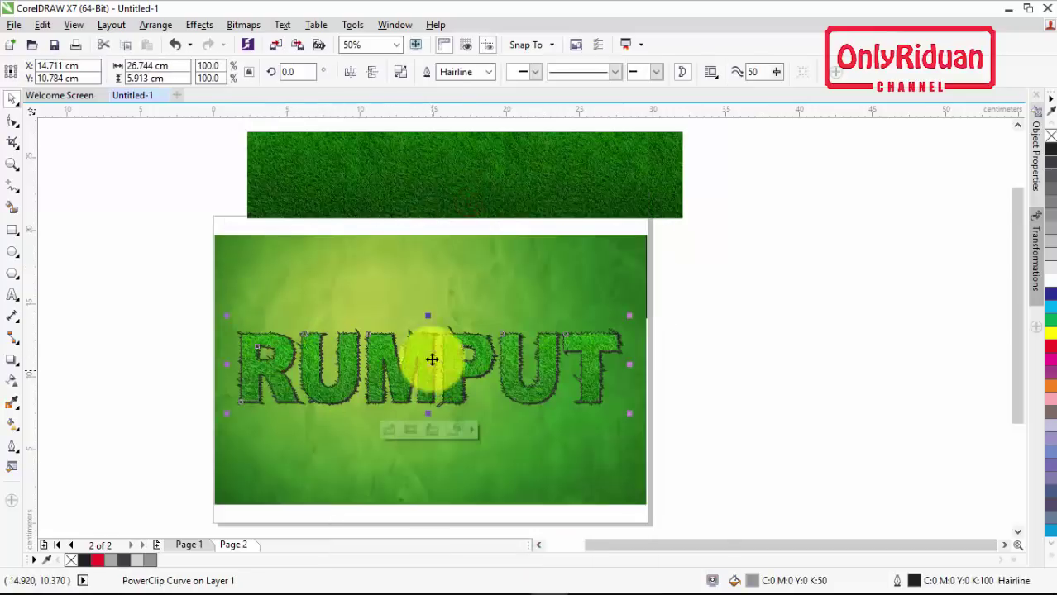
Step: Move the darkened grass group down to just above the lettering and PowerClip it inside the rear dark RUMPUT copy
{"action": "left_click_drag", "start_coordinate": [459, 198], "coordinate": [447, 298]}
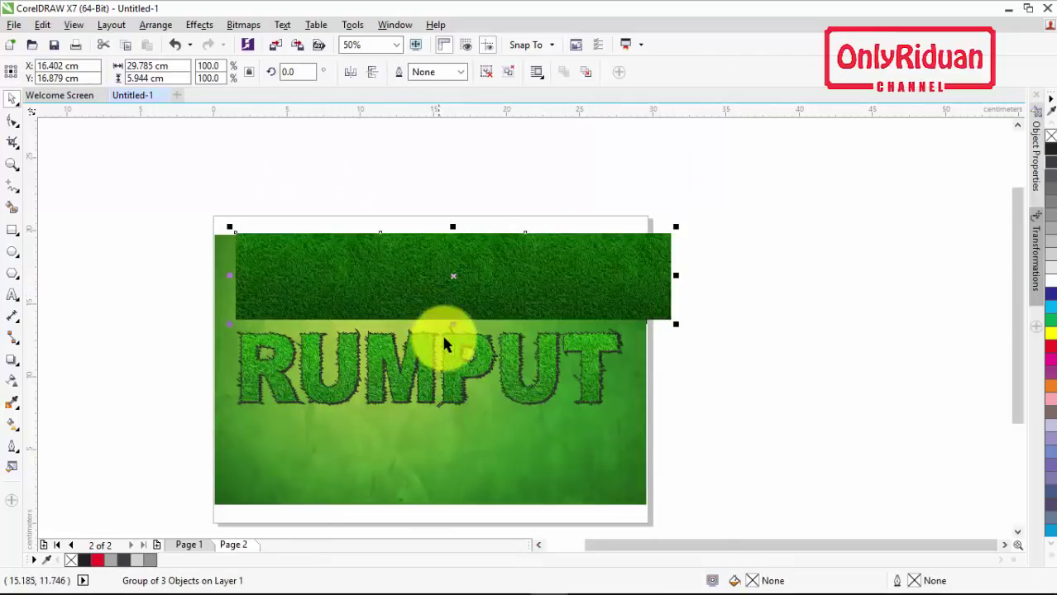
{"action": "scroll", "coordinate": [438, 332], "scroll_direction": "up", "scroll_amount": 4}
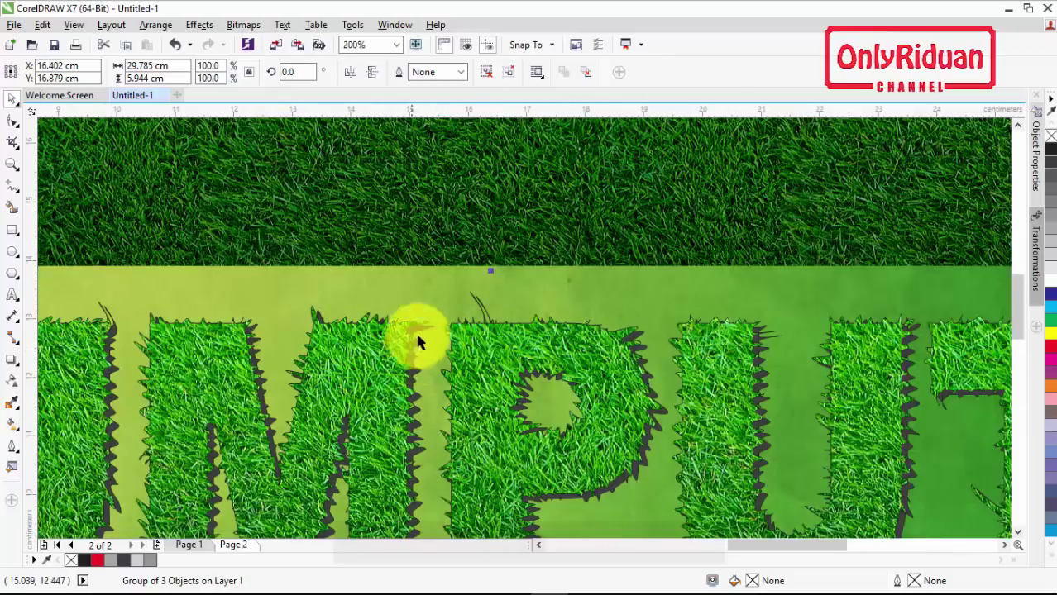
{"action": "right_click", "coordinate": [460, 199]}
{"action": "left_click", "coordinate": [506, 201]}
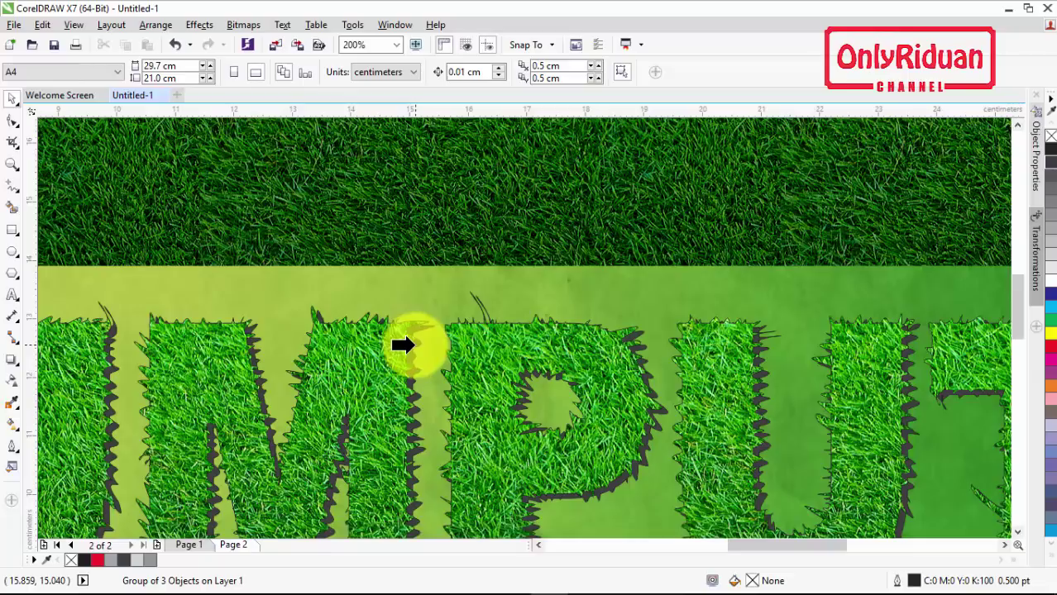
{"action": "left_click", "coordinate": [413, 346]}
{"action": "scroll", "coordinate": [416, 332], "scroll_direction": "down", "scroll_amount": 2}
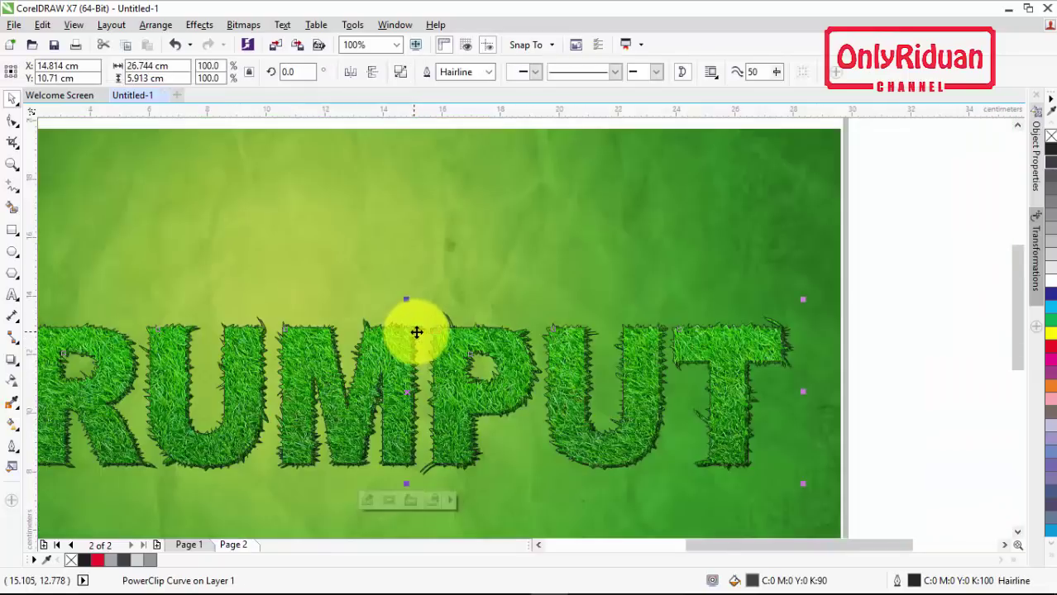
Step: Select both grass-filled RUMPUT objects together and remove their outlines
{"action": "left_click", "coordinate": [538, 545]}
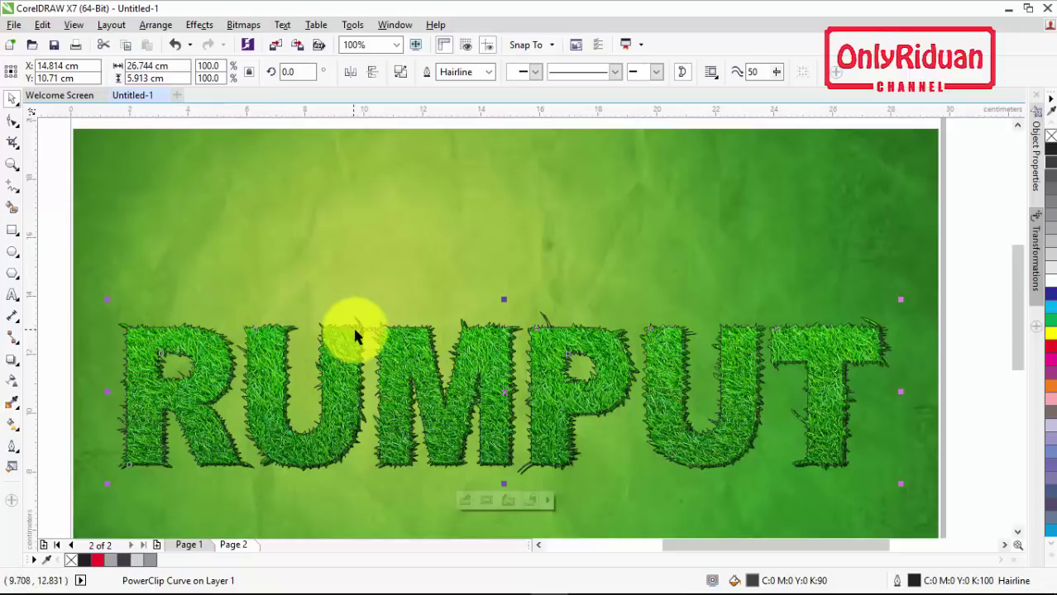
{"action": "left_click", "coordinate": [978, 497]}
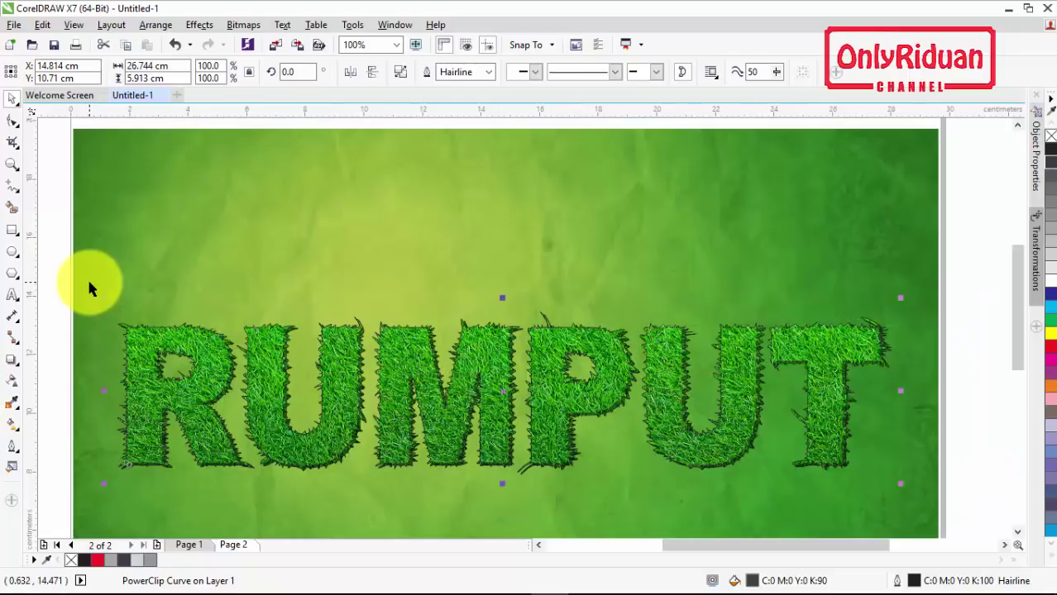
{"action": "key", "text": "ctrl+a"}
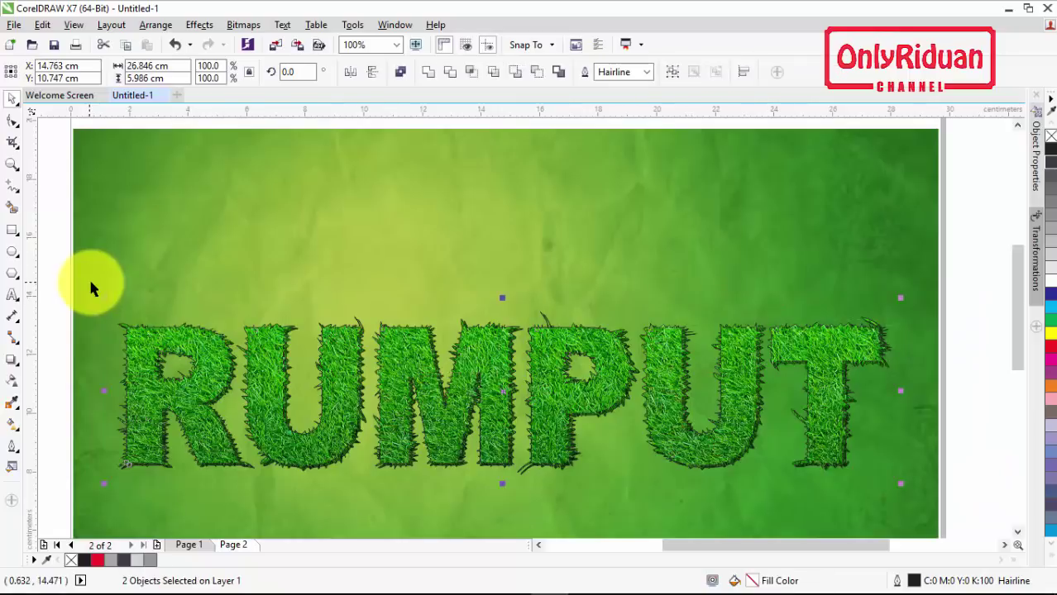
{"action": "right_click", "coordinate": [1051, 137]}
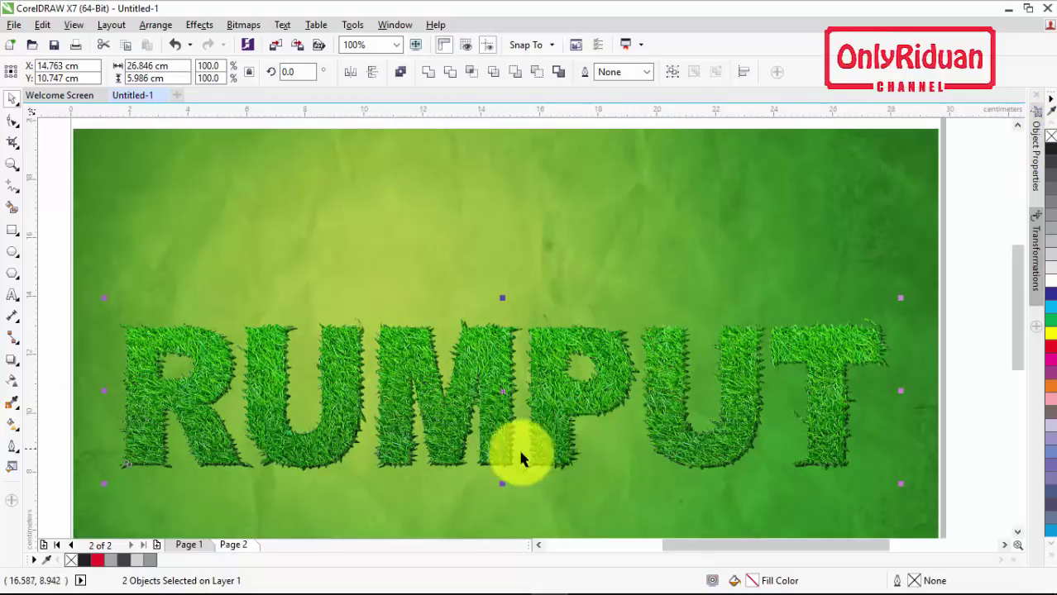
{"action": "left_click", "coordinate": [958, 404]}
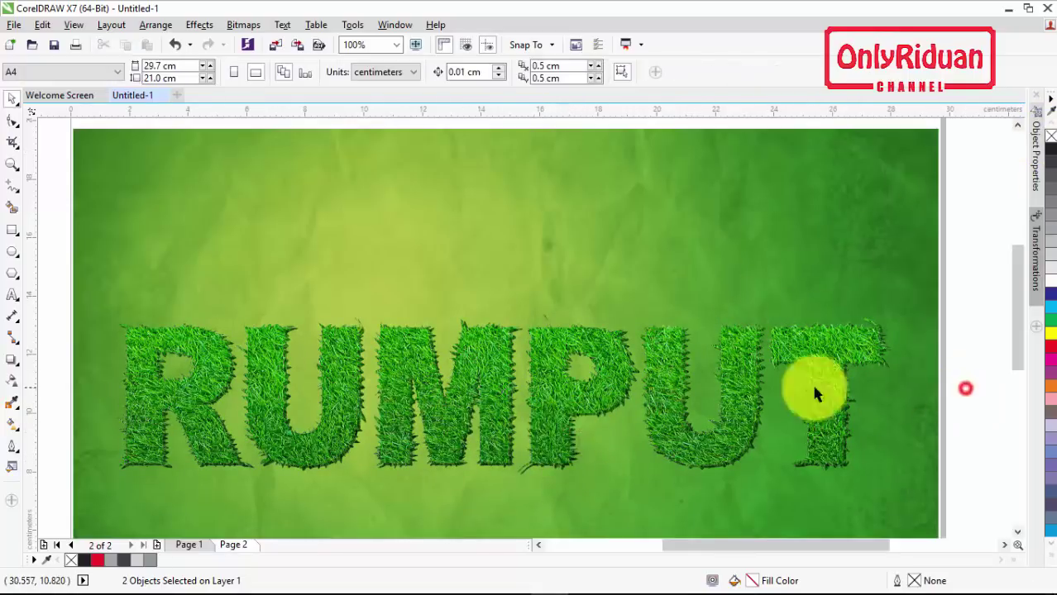
Step: Apply a drop shadow with the Flat Bottom Right preset to the rear RUMPUT copy
{"action": "left_click", "coordinate": [1017, 533]}
{"action": "left_click", "coordinate": [1017, 534]}
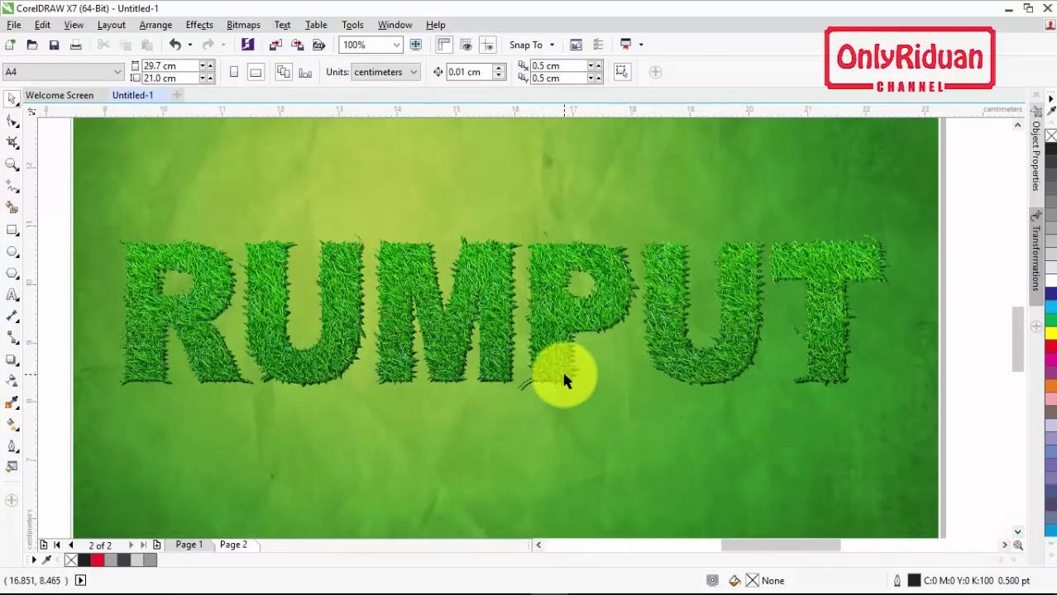
{"action": "scroll", "coordinate": [564, 374], "scroll_direction": "up", "scroll_amount": 3}
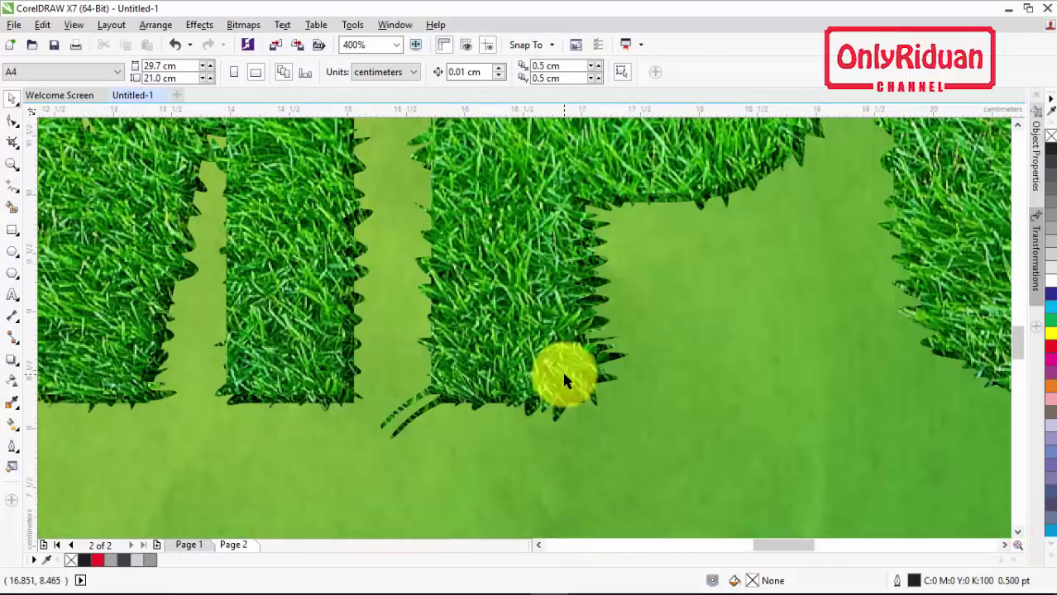
{"action": "left_click", "coordinate": [593, 404]}
{"action": "scroll", "coordinate": [594, 401], "scroll_direction": "down", "scroll_amount": 2}
{"action": "scroll", "coordinate": [593, 399], "scroll_direction": "down", "scroll_amount": 2}
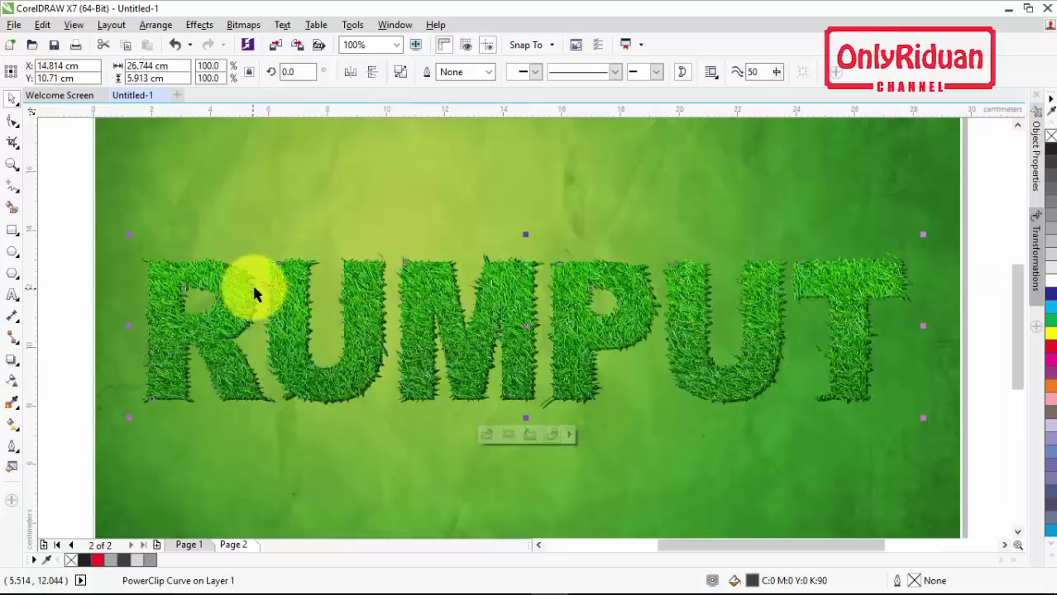
{"action": "left_click", "coordinate": [12, 362]}
{"action": "left_click", "coordinate": [72, 362]}
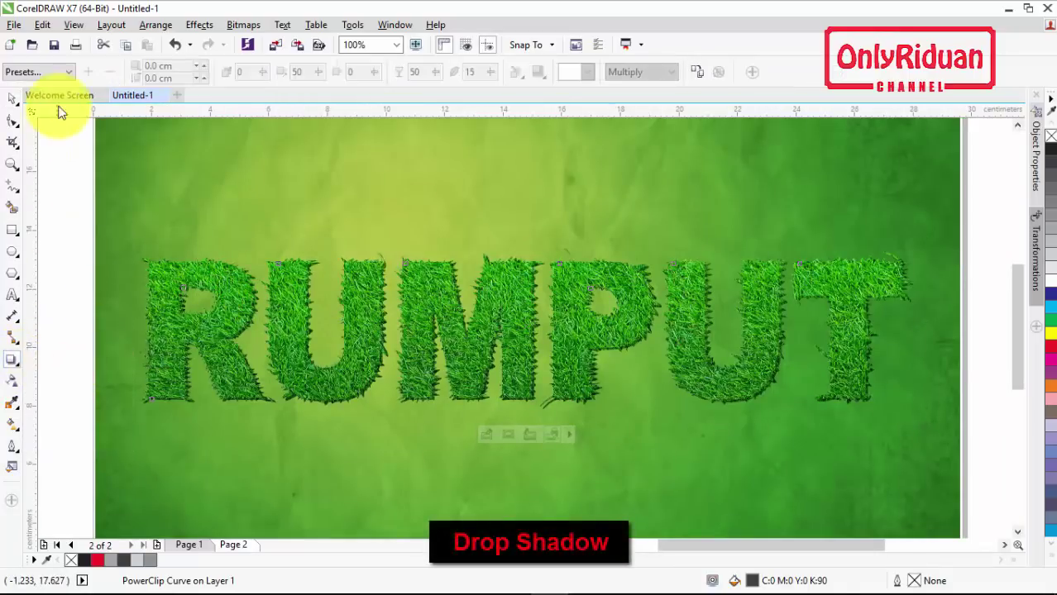
{"action": "left_click", "coordinate": [62, 73]}
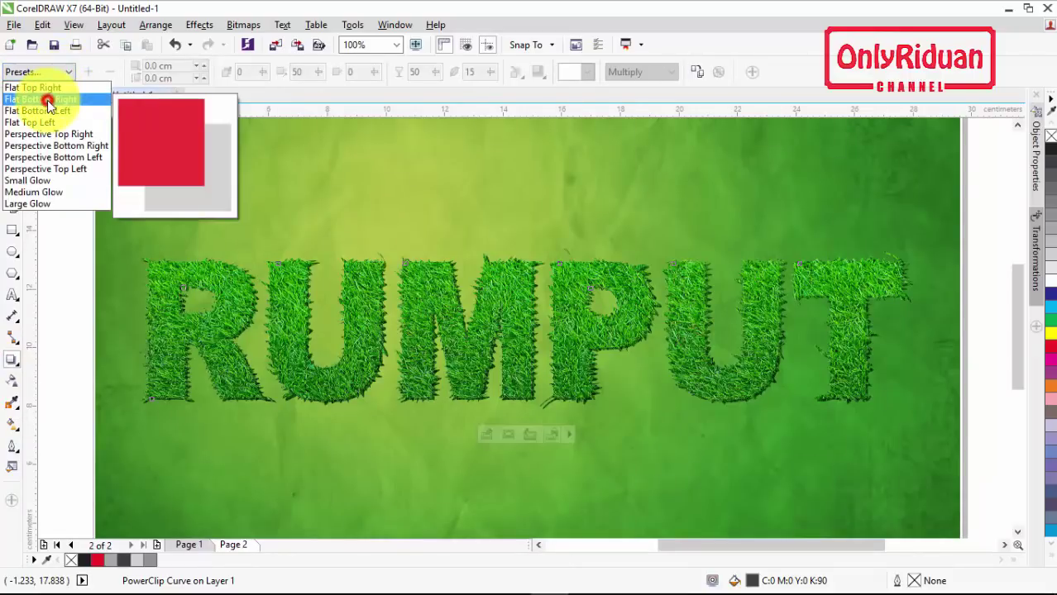
{"action": "left_click", "coordinate": [47, 100]}
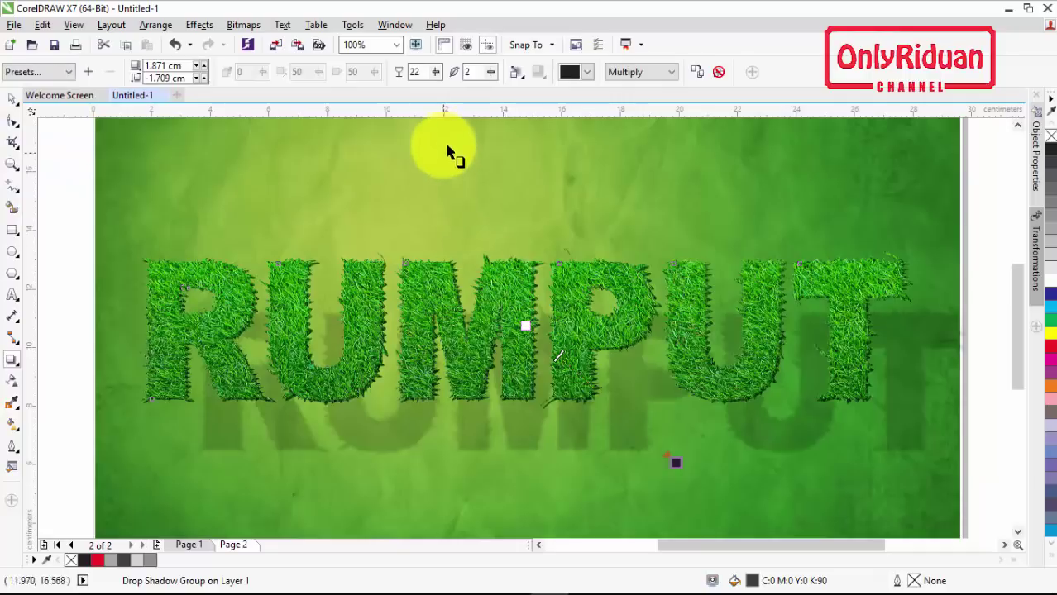
Step: Set the drop shadow's opacity to 50 and pull it close behind the letters, offset about 0.18 cm right and 0.16 cm down
{"action": "left_click", "coordinate": [408, 70]}
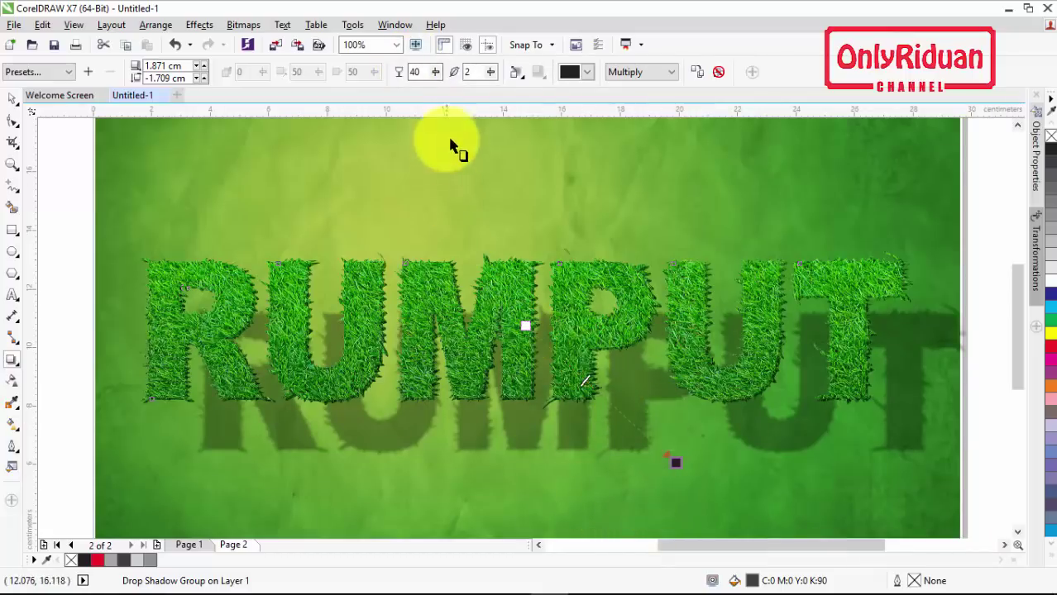
{"action": "left_click_drag", "start_coordinate": [422, 73], "coordinate": [401, 73]}
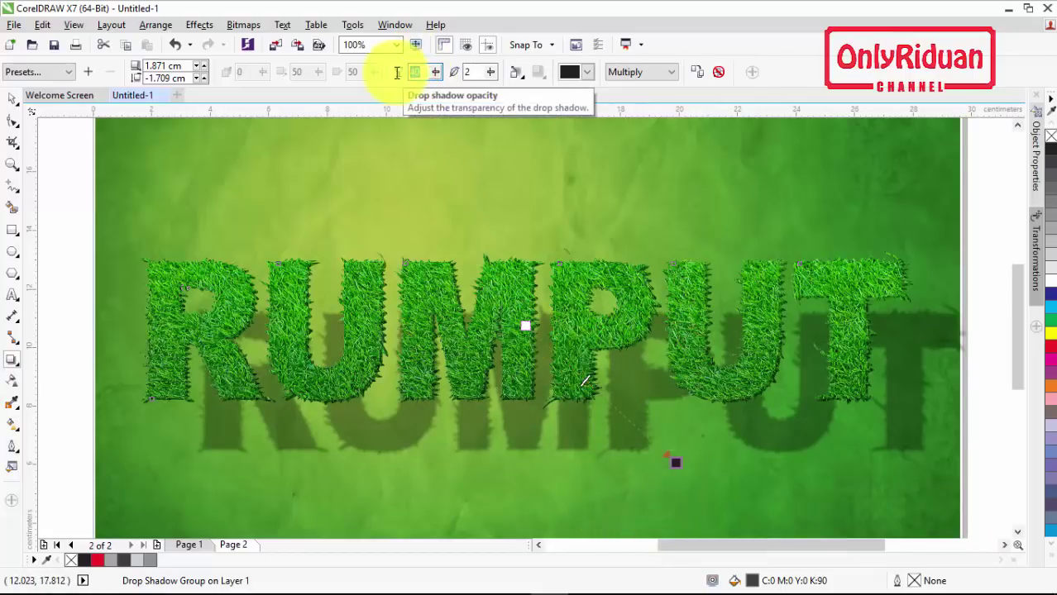
{"action": "type", "text": "50"}
{"action": "key", "text": "Return"}
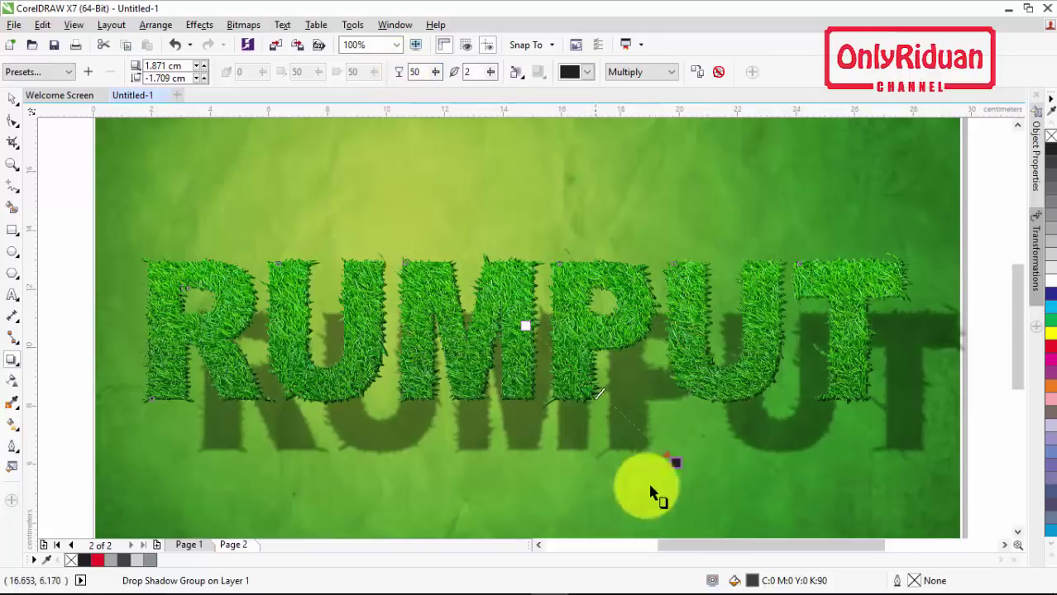
{"action": "left_click_drag", "start_coordinate": [673, 463], "coordinate": [627, 415]}
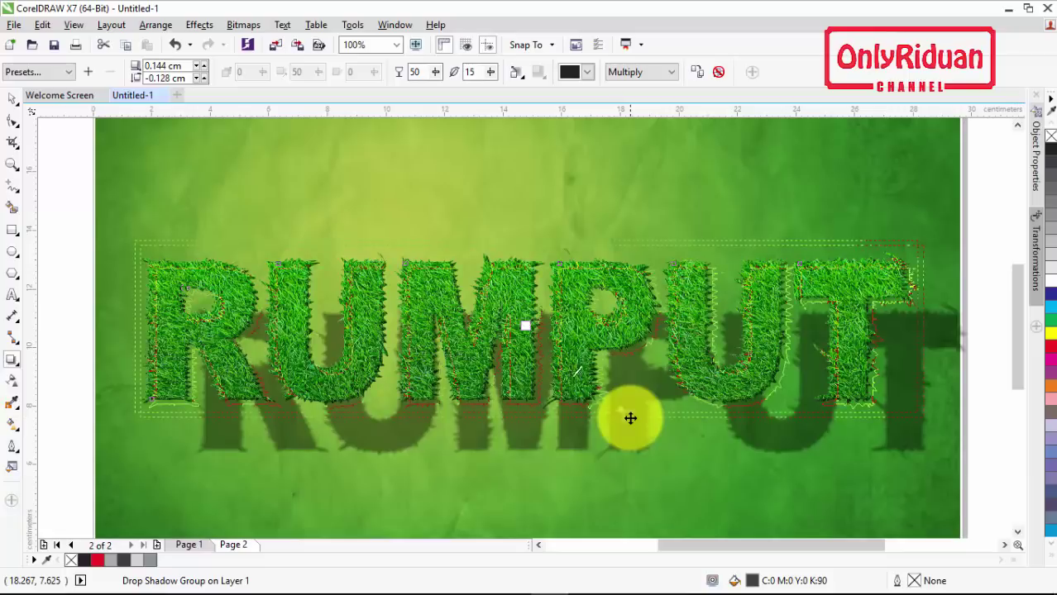
{"action": "left_click_drag", "start_coordinate": [631, 417], "coordinate": [632, 417]}
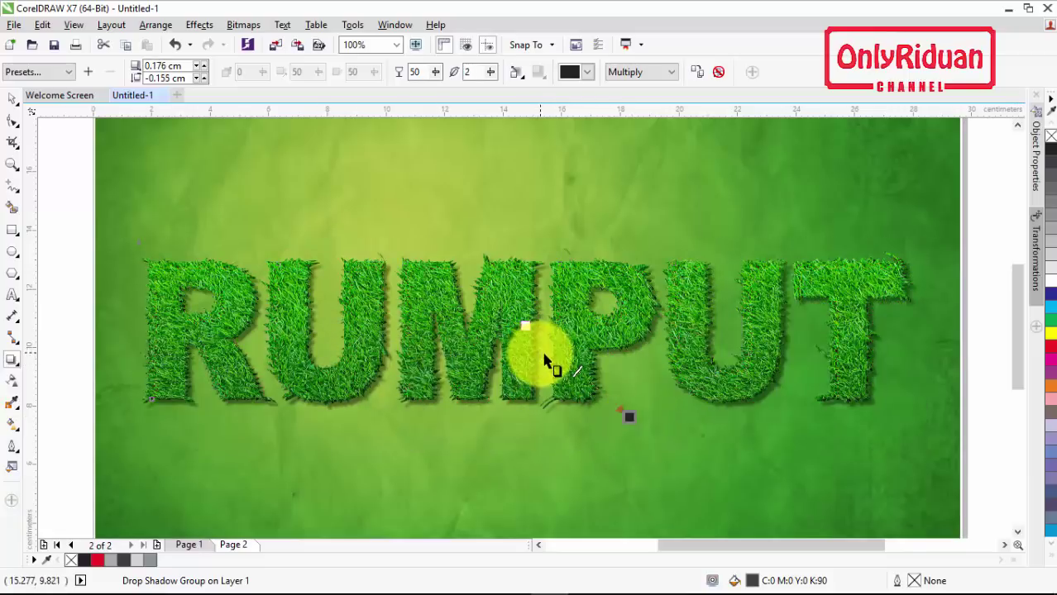
Step: Deselect the lettering and open Page 1 to view the example design
{"action": "scroll", "coordinate": [544, 363], "scroll_direction": "down", "scroll_amount": 2}
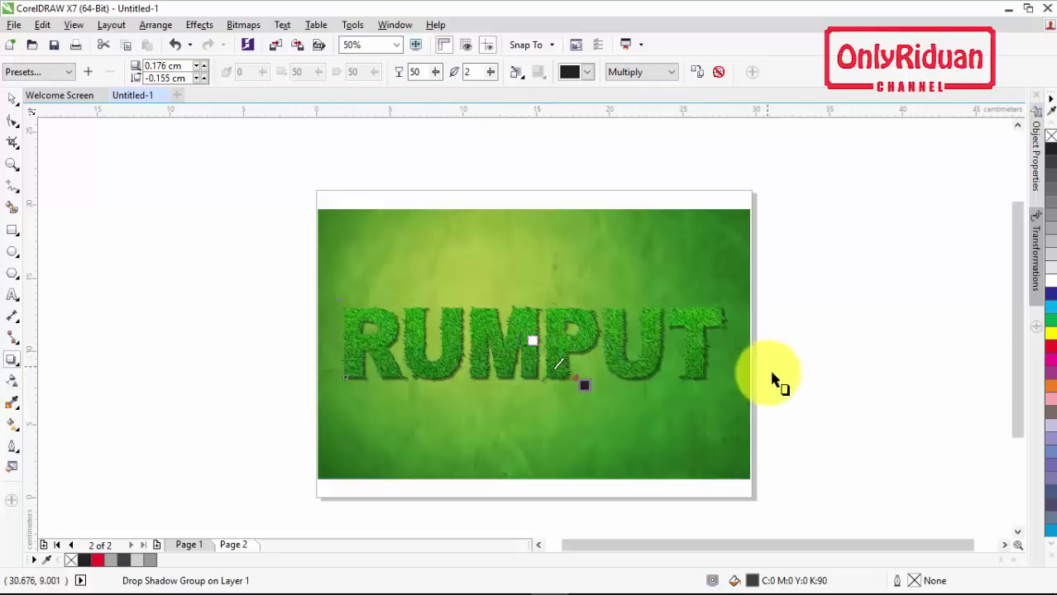
{"action": "left_click", "coordinate": [13, 98]}
{"action": "left_click", "coordinate": [237, 254]}
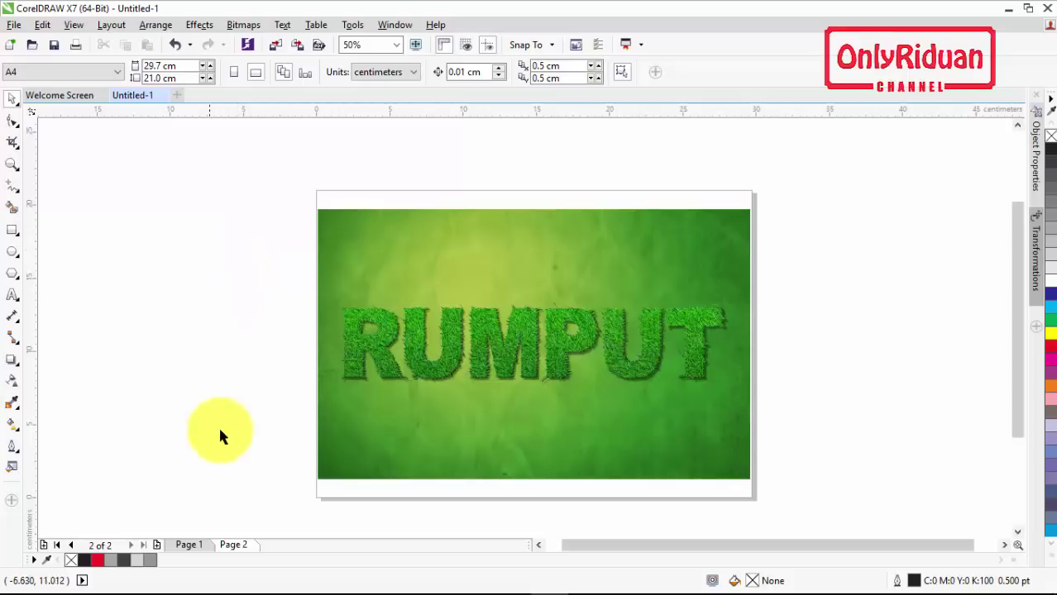
{"action": "left_click", "coordinate": [188, 545]}
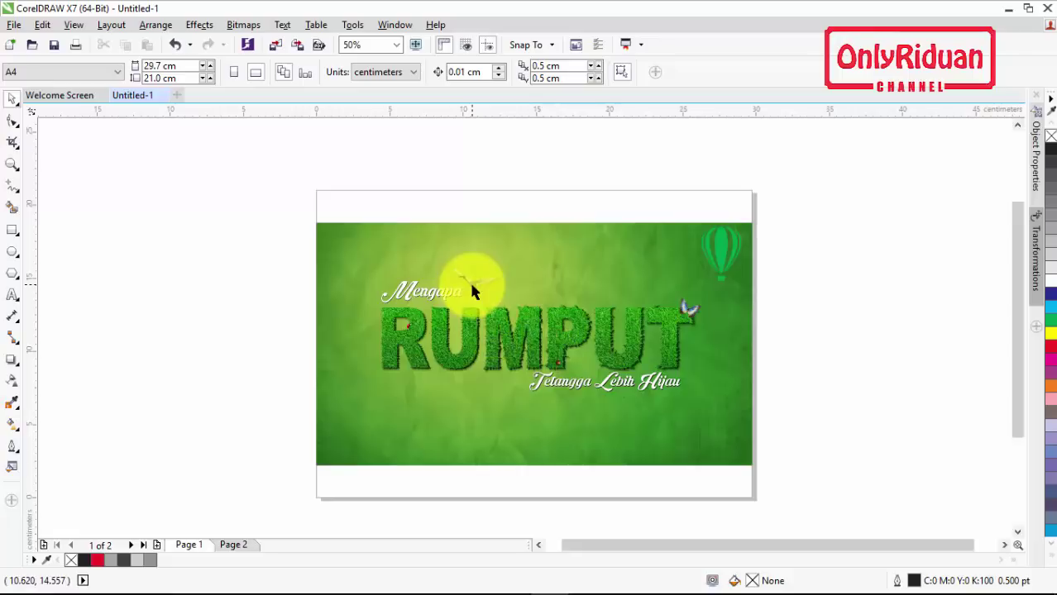
Step: Return to Page 2 and import the Kupu kupu, Kumbang 1 and Kumbang 2 images together
{"action": "left_click", "coordinate": [232, 545]}
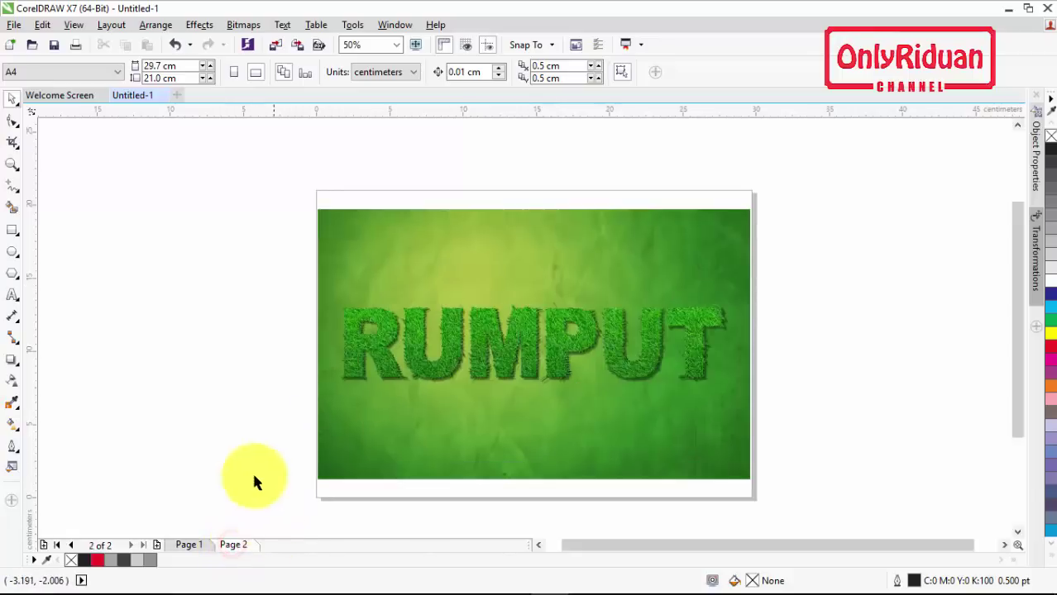
{"action": "left_click", "coordinate": [16, 25]}
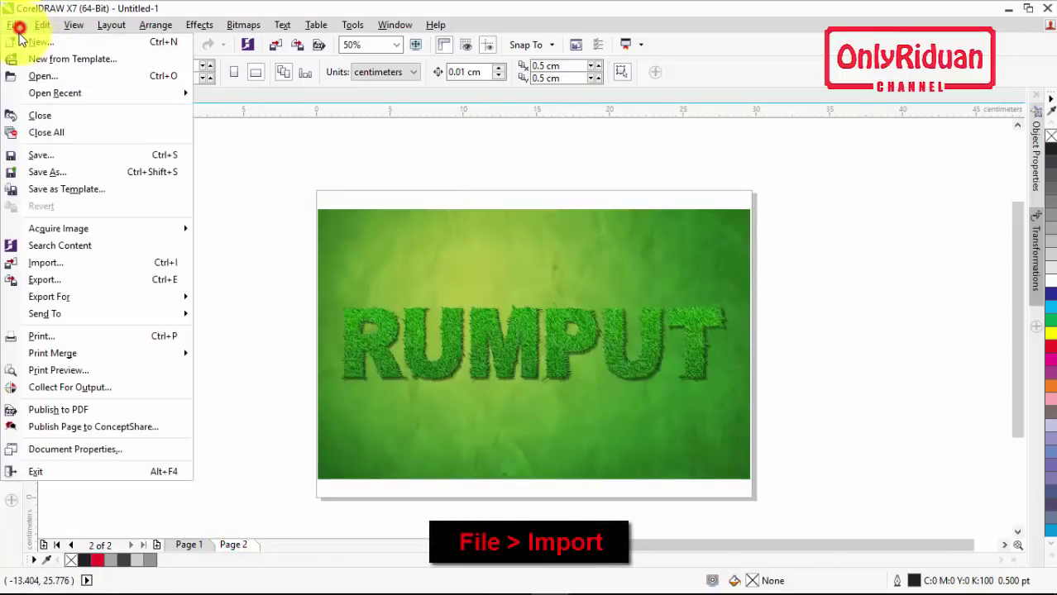
{"action": "left_click", "coordinate": [49, 264]}
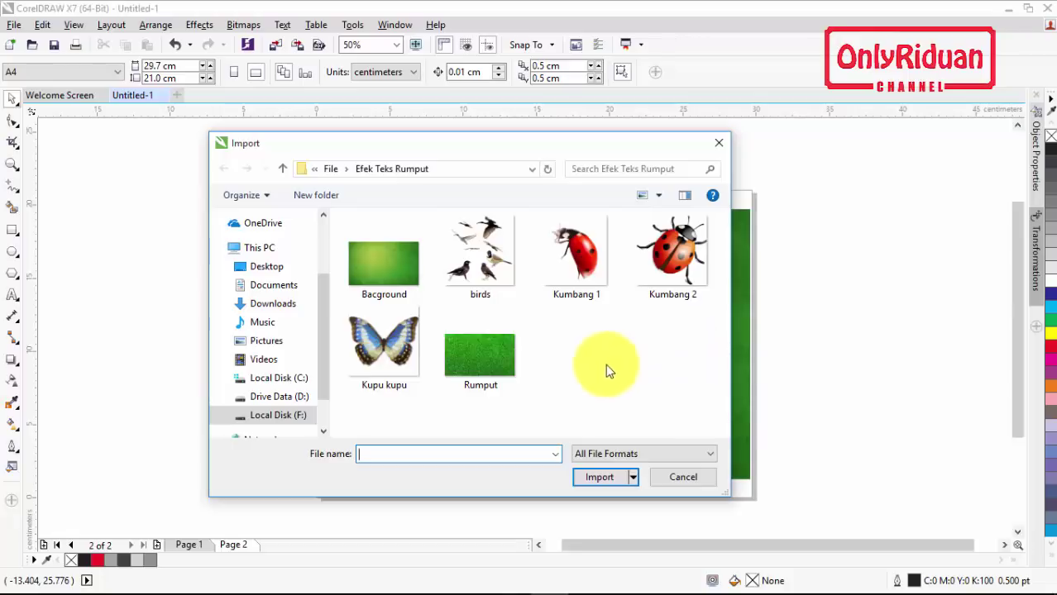
{"action": "left_click", "coordinate": [385, 342]}
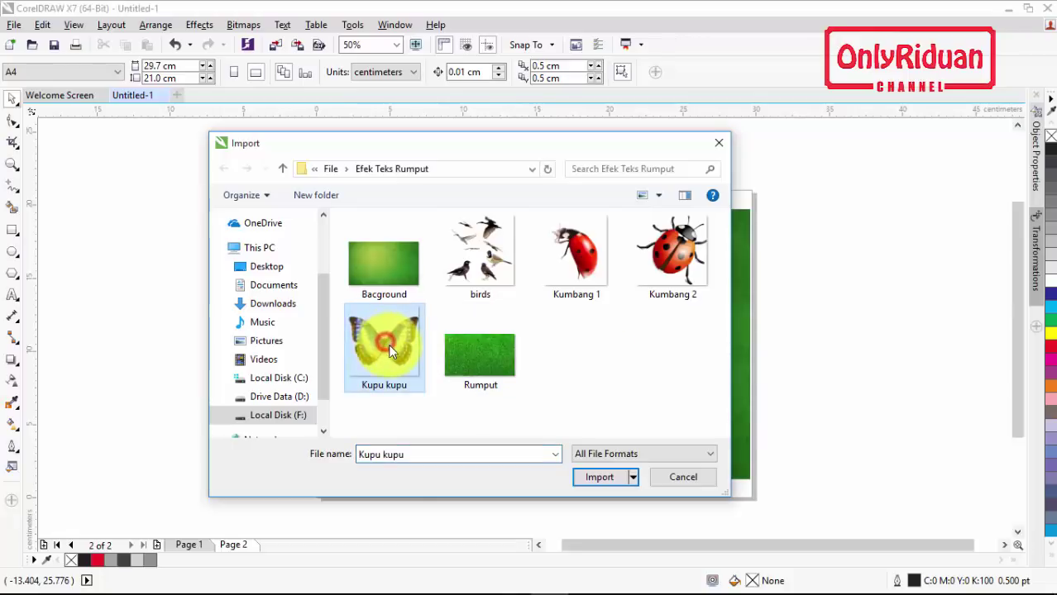
{"action": "left_click", "coordinate": [575, 269], "text": "ctrl"}
{"action": "left_click", "coordinate": [685, 266], "text": "ctrl"}
{"action": "left_click", "coordinate": [600, 479]}
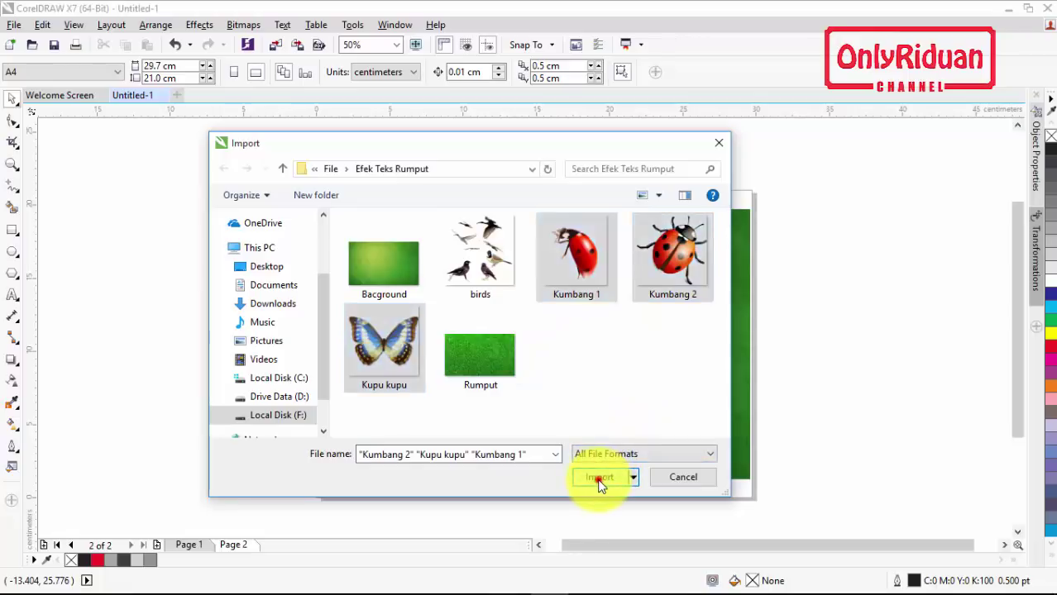
Step: Place both ladybug images small beside the page and position the small, tilted butterfly on the upper right end of the T
{"action": "left_click", "coordinate": [775, 295]}
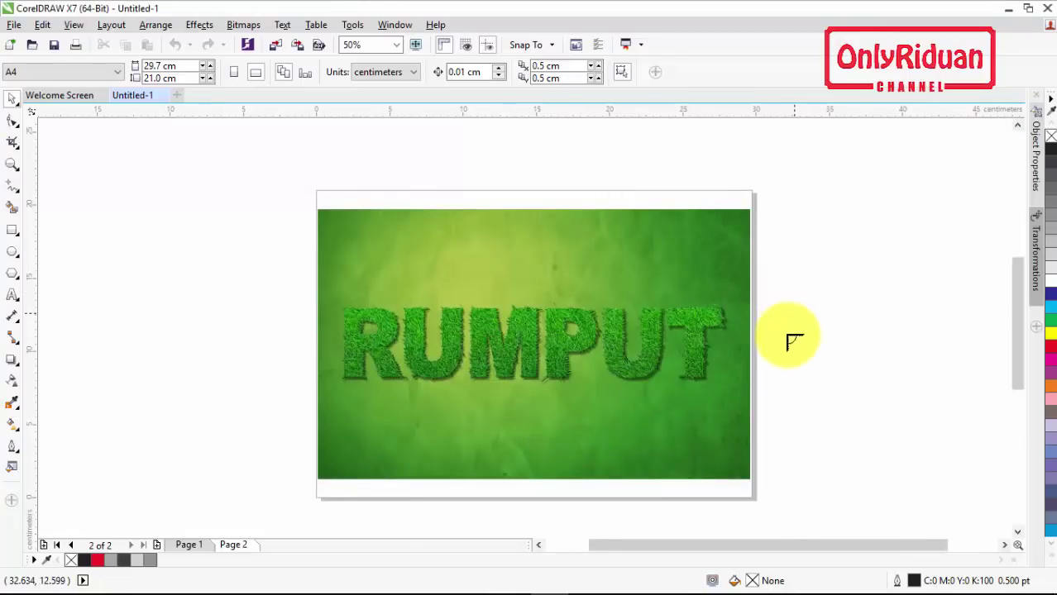
{"action": "left_click", "coordinate": [778, 328]}
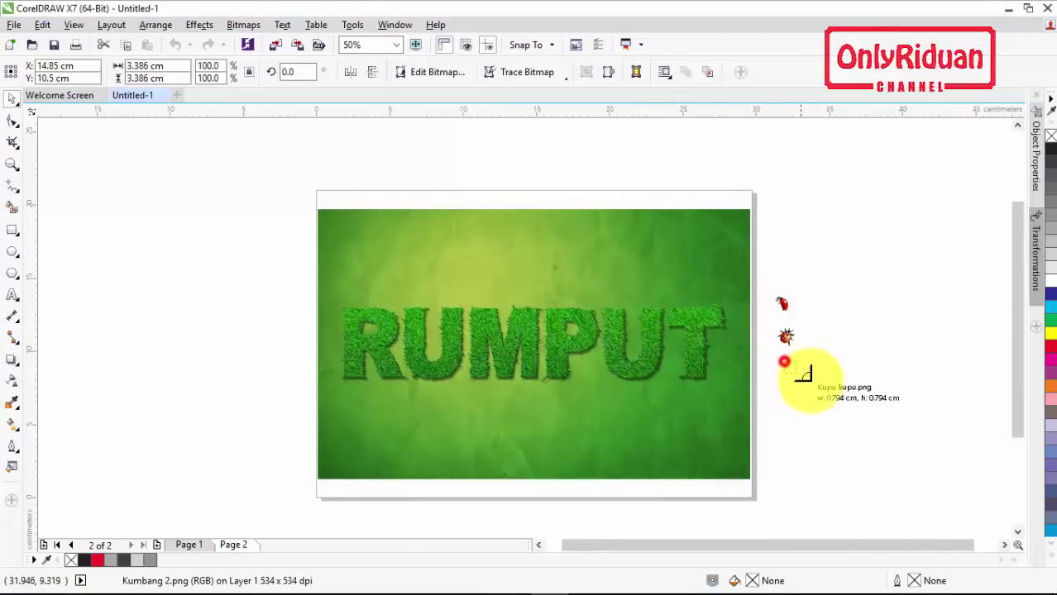
{"action": "left_click_drag", "start_coordinate": [784, 361], "coordinate": [680, 221]}
{"action": "scroll", "coordinate": [795, 374], "scroll_direction": "up", "scroll_amount": 1}
{"action": "left_click", "coordinate": [642, 241]}
Step: Shrink Kumbang 2 to about 0.71 cm on the M's lower right foot and Kumbang 1 to about 0.66 cm wide on the P's upper right
{"action": "left_click", "coordinate": [778, 302]}
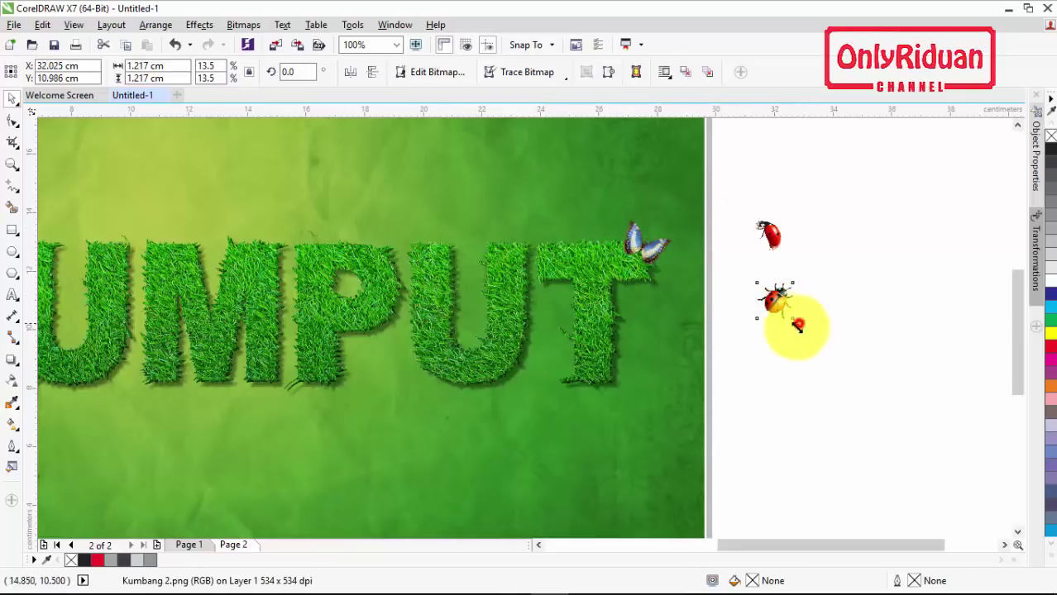
{"action": "left_click_drag", "start_coordinate": [793, 329], "coordinate": [264, 365]}
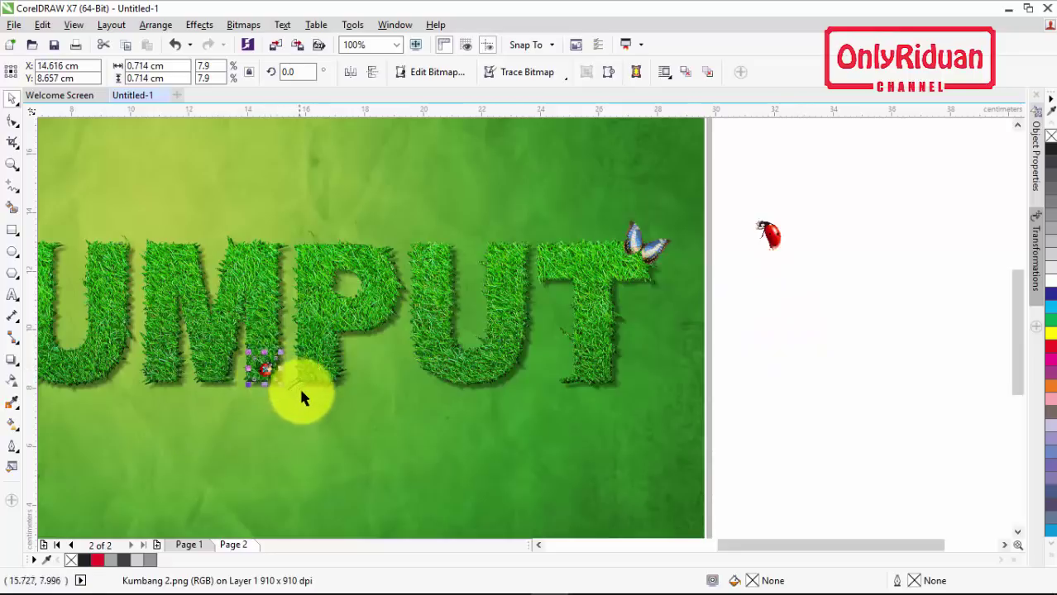
{"action": "left_click", "coordinate": [781, 244]}
{"action": "left_click_drag", "start_coordinate": [792, 260], "coordinate": [775, 281]}
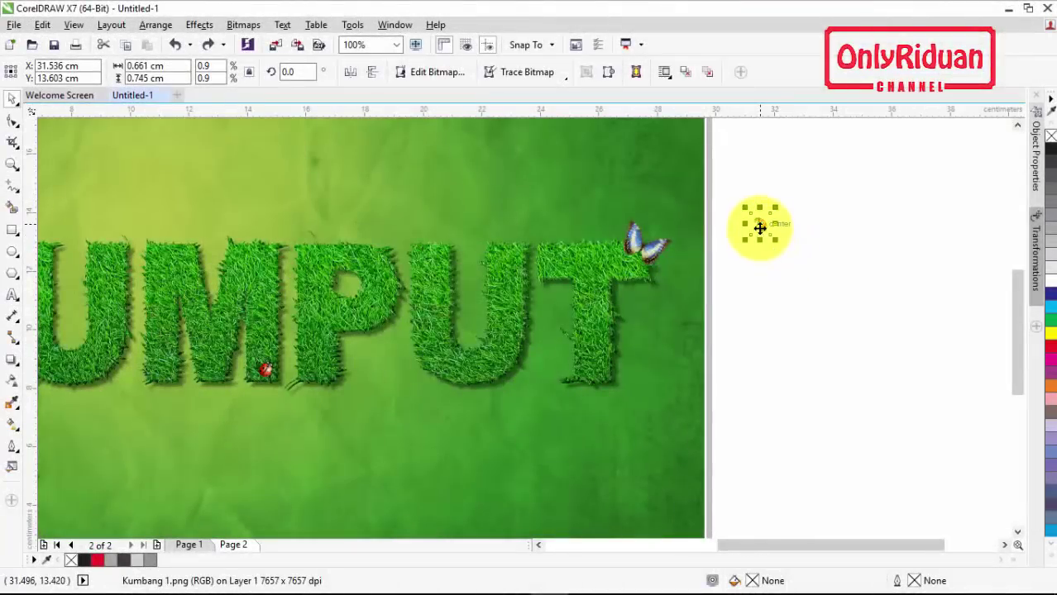
{"action": "left_click_drag", "start_coordinate": [760, 228], "coordinate": [392, 263]}
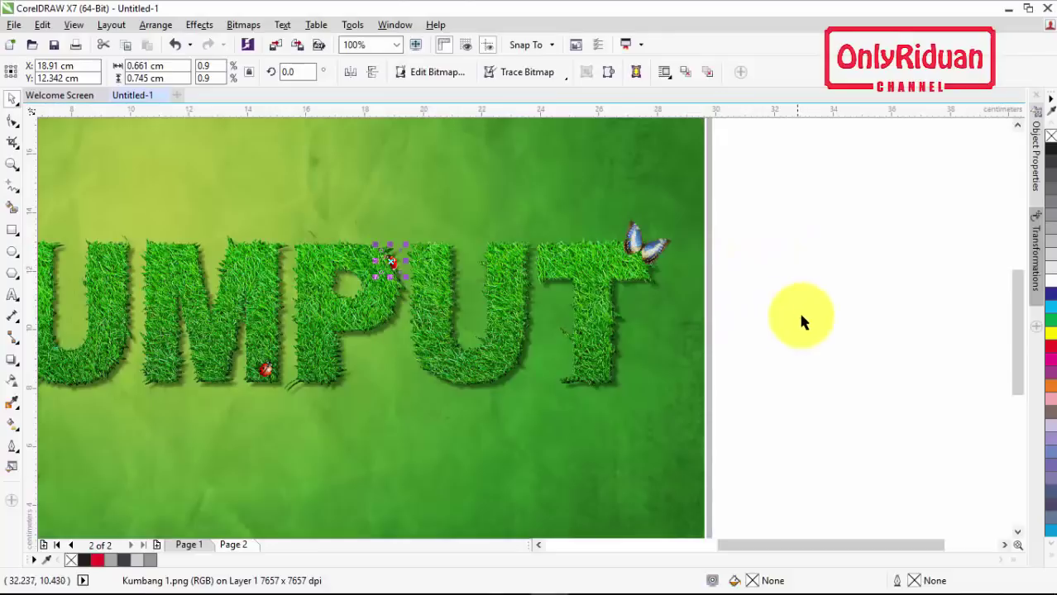
{"action": "left_click", "coordinate": [799, 315]}
Step: Import the birds image at about 12.8 by 13.1 cm to the right of the page and shift it slightly upward
{"action": "scroll", "coordinate": [351, 334], "scroll_direction": "down", "scroll_amount": 1}
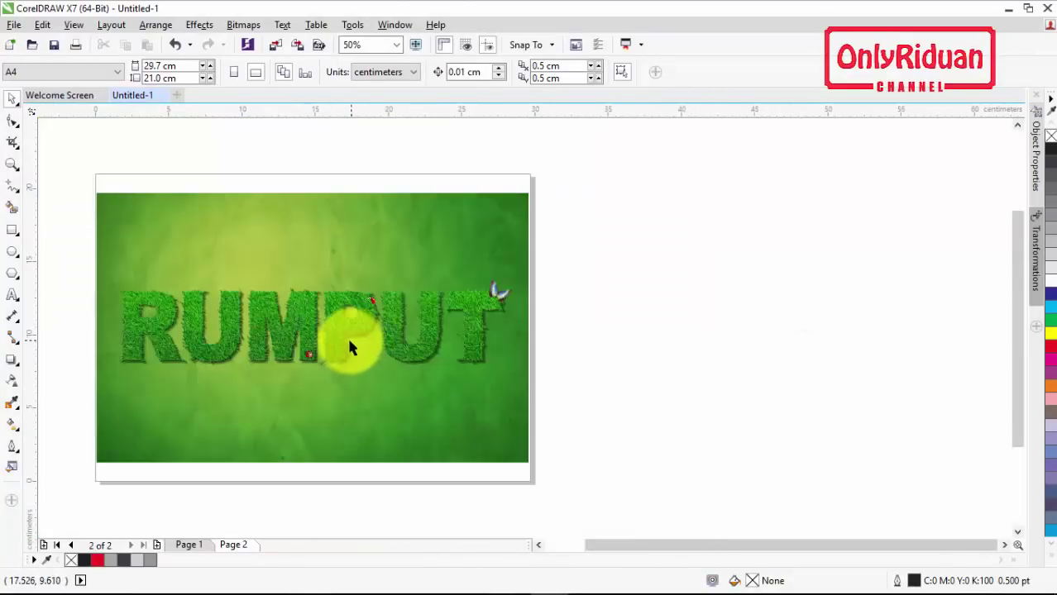
{"action": "left_click", "coordinate": [14, 25]}
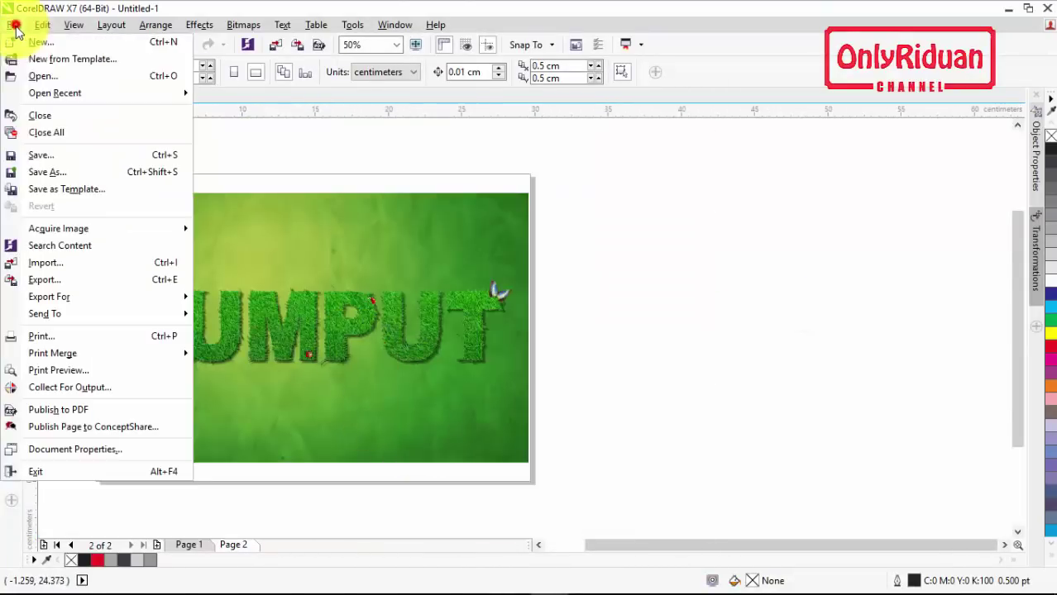
{"action": "left_click", "coordinate": [48, 261]}
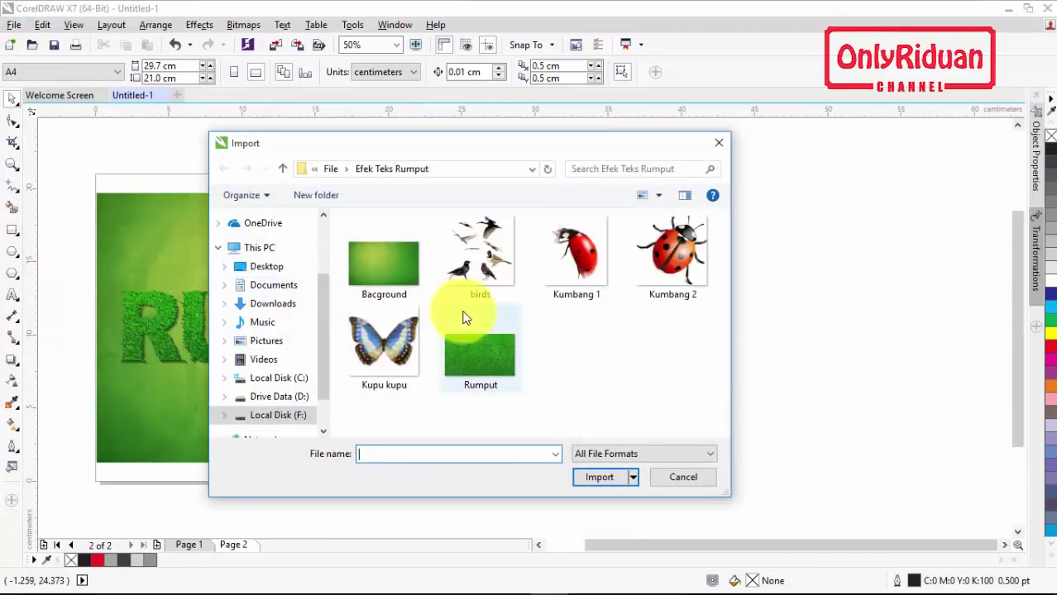
{"action": "left_click", "coordinate": [492, 285]}
{"action": "left_click", "coordinate": [599, 477]}
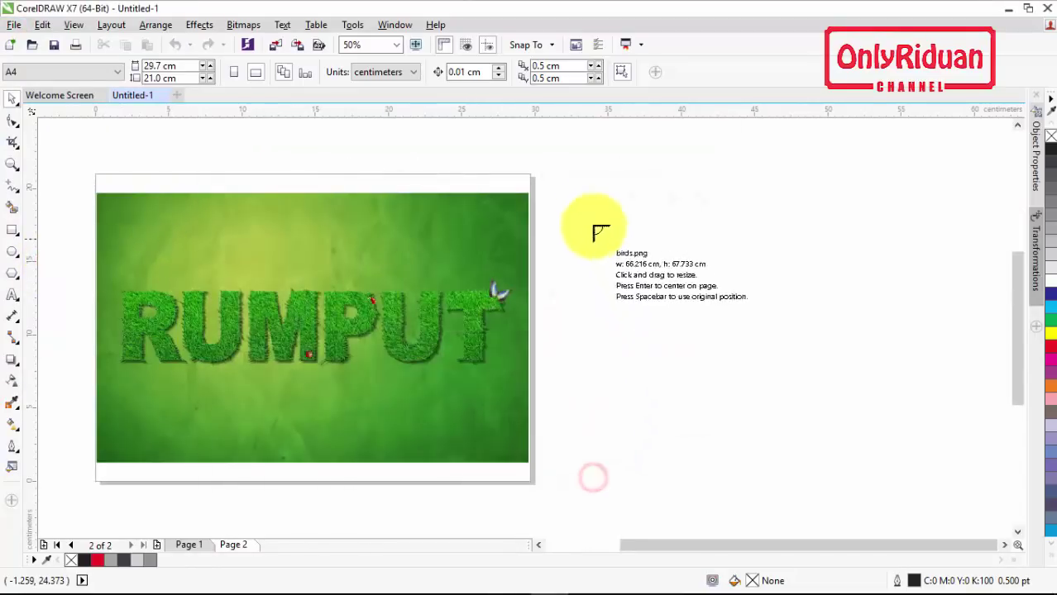
{"action": "left_click_drag", "start_coordinate": [590, 210], "coordinate": [743, 413]}
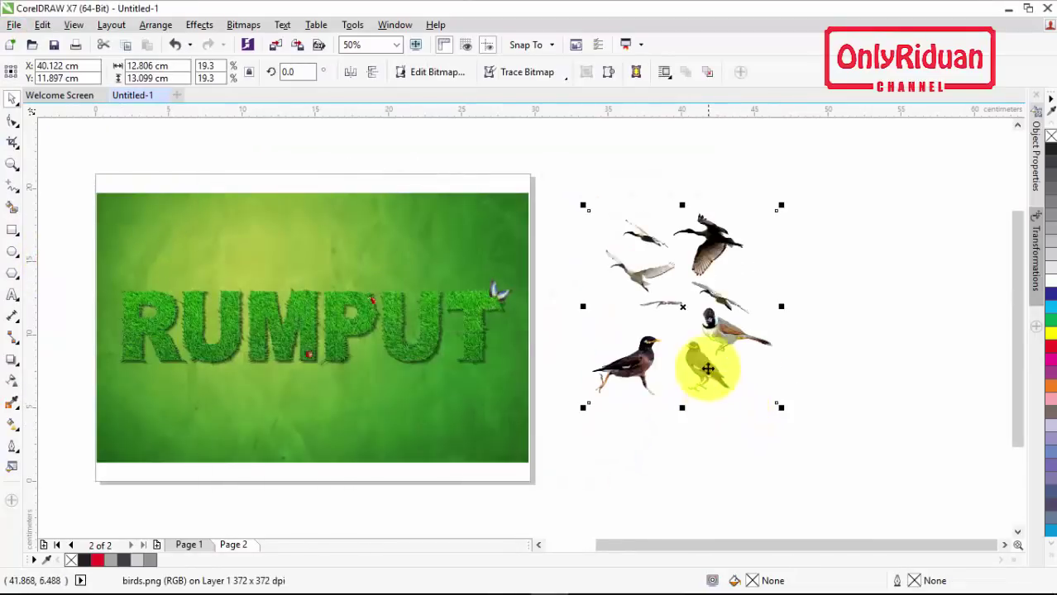
{"action": "left_click_drag", "start_coordinate": [705, 318], "coordinate": [717, 264]}
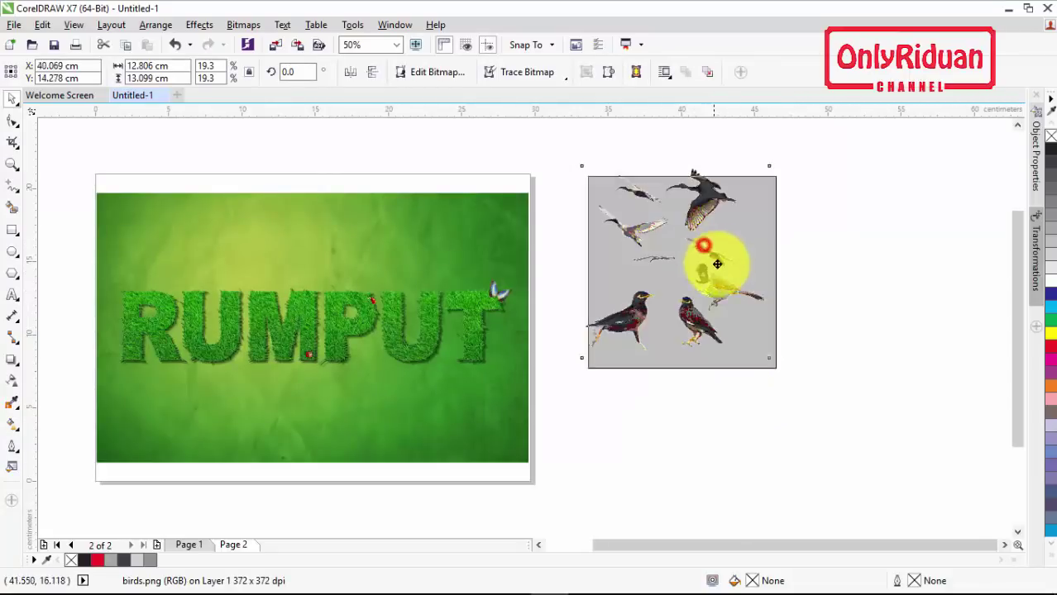
Step: Draw a closed freehand outline about 6.2 by 3.5 cm around the white flying bird in the birds image
{"action": "left_click", "coordinate": [638, 231]}
{"action": "key", "text": "F5"}
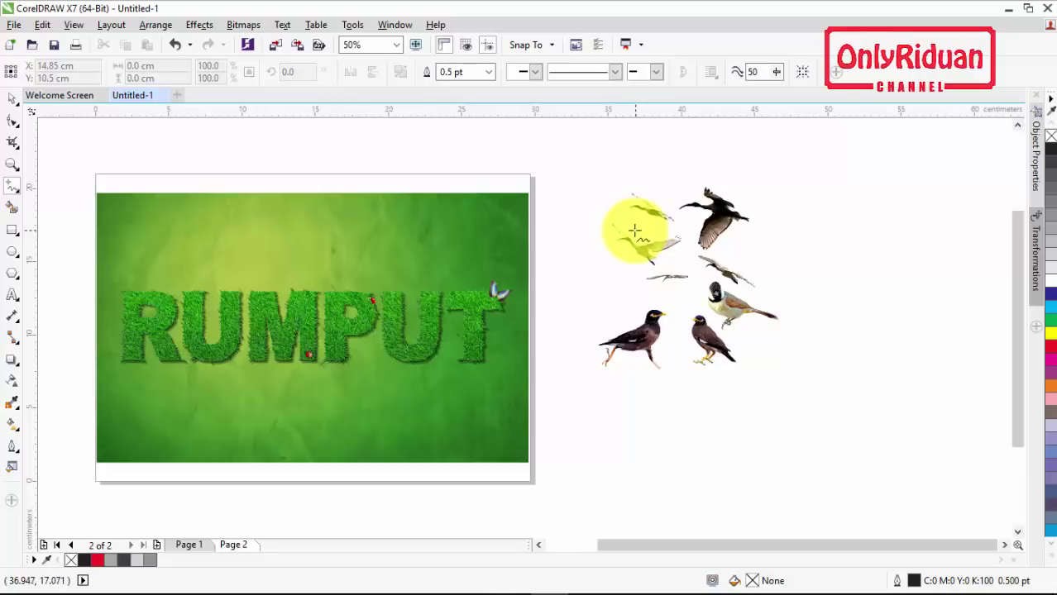
{"action": "mouse_move", "coordinate": [637, 232]}
{"action": "left_mouse_down"}
{"action": "mouse_move", "coordinate": [602, 217]}
{"action": "mouse_move", "coordinate": [606, 237]}
{"action": "mouse_move", "coordinate": [630, 267]}
{"action": "mouse_move", "coordinate": [665, 265]}
{"action": "mouse_move", "coordinate": [690, 240]}
{"action": "mouse_move", "coordinate": [638, 231]}
{"action": "left_mouse_up"}
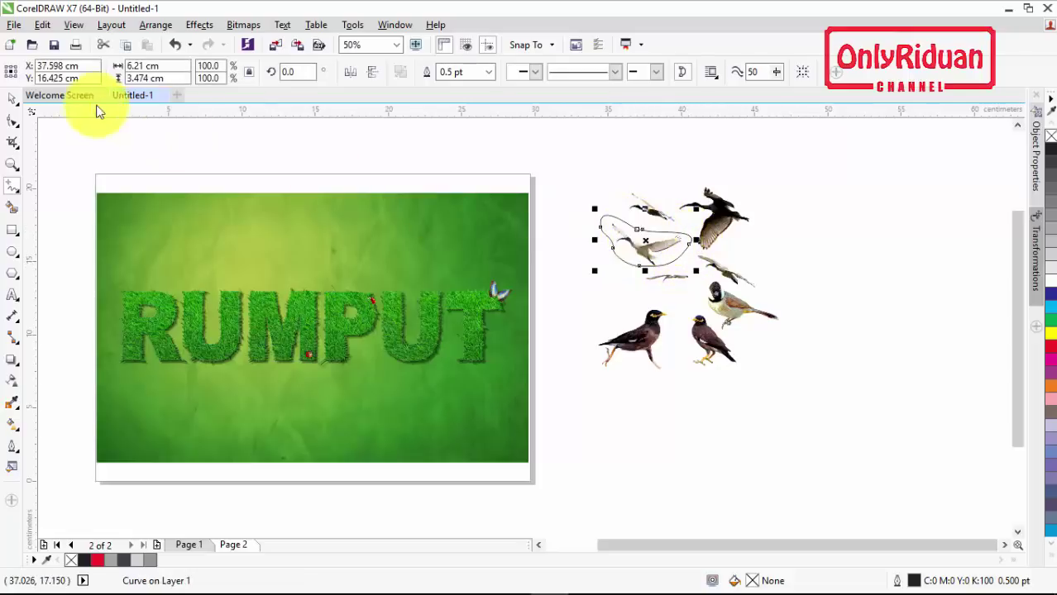
Step: Select the freehand outline together with the birds image and intersect them to cut out the white bird
{"action": "left_click", "coordinate": [13, 97]}
{"action": "left_click_drag", "start_coordinate": [831, 424], "coordinate": [530, 160]}
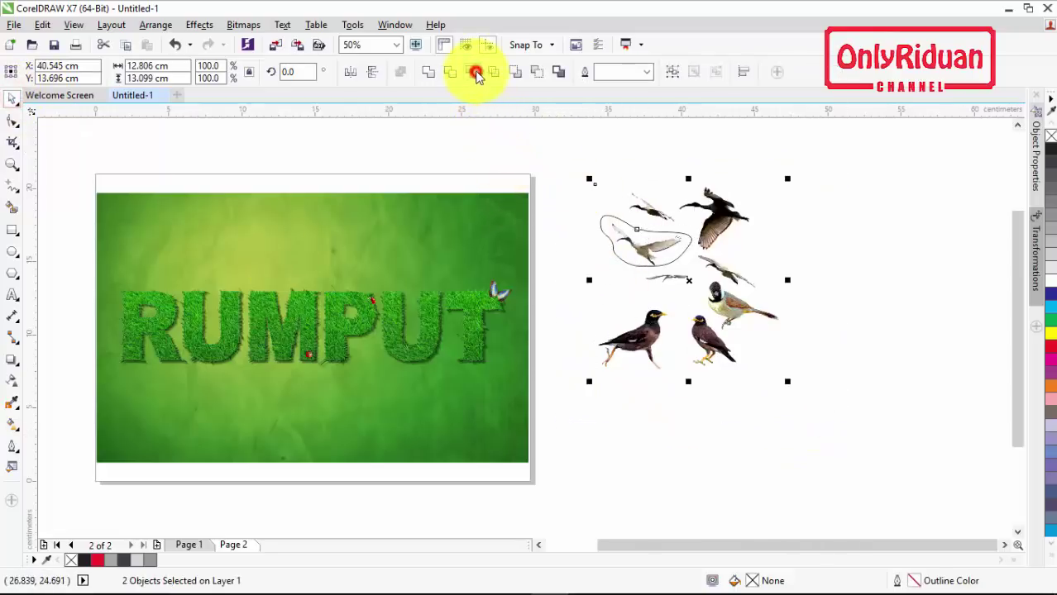
{"action": "left_click", "coordinate": [476, 74]}
{"action": "left_click", "coordinate": [573, 152]}
Step: Move the cut-out bird onto the background above the letters RU and delete the leftover outline and birds image
{"action": "left_click_drag", "start_coordinate": [633, 236], "coordinate": [193, 266]}
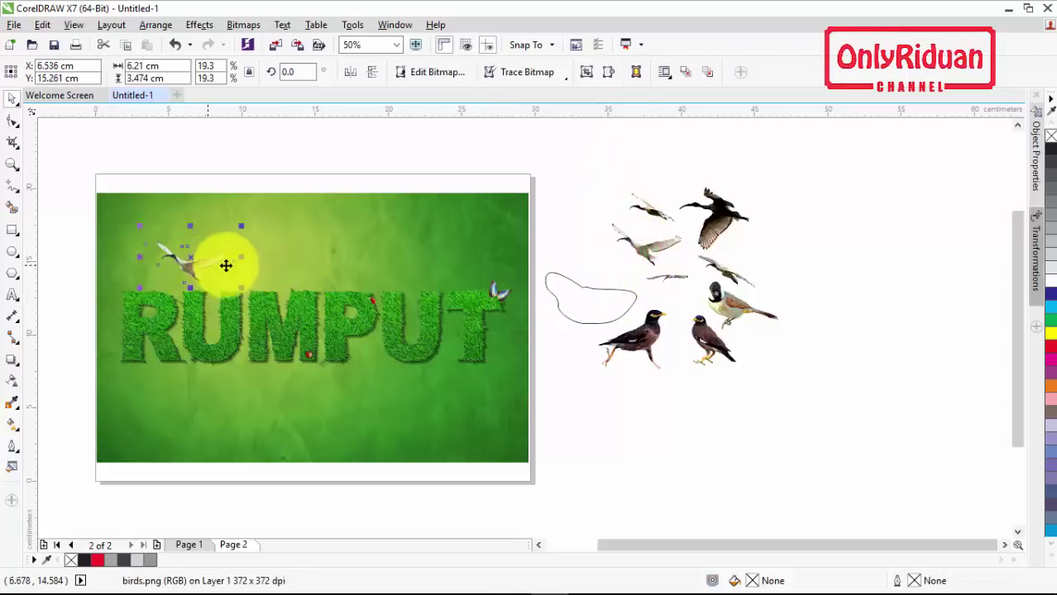
{"action": "left_click", "coordinate": [314, 197]}
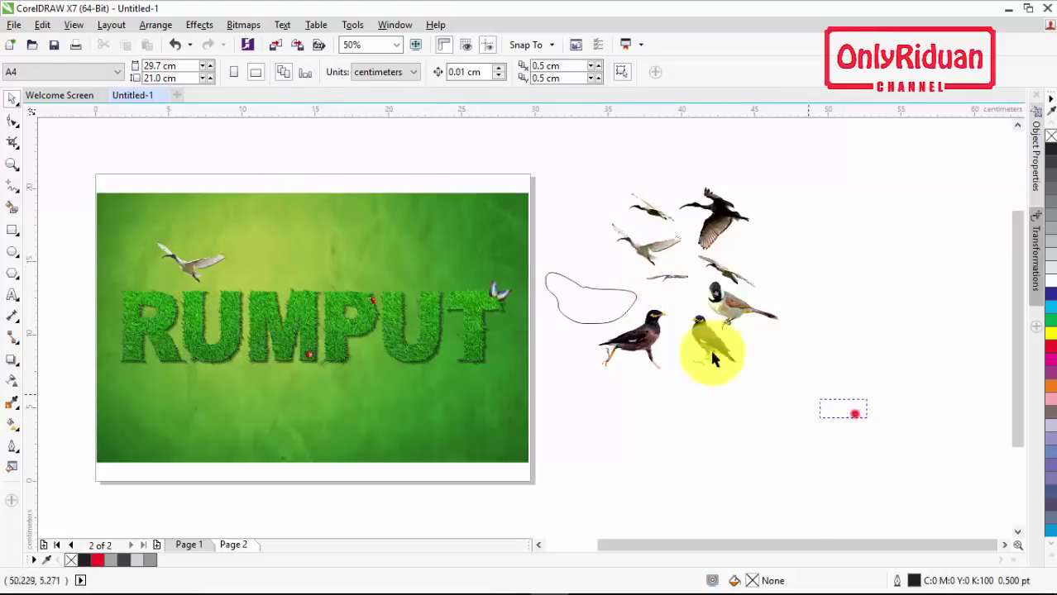
{"action": "left_click_drag", "start_coordinate": [712, 355], "coordinate": [523, 155]}
{"action": "key", "text": "Delete"}
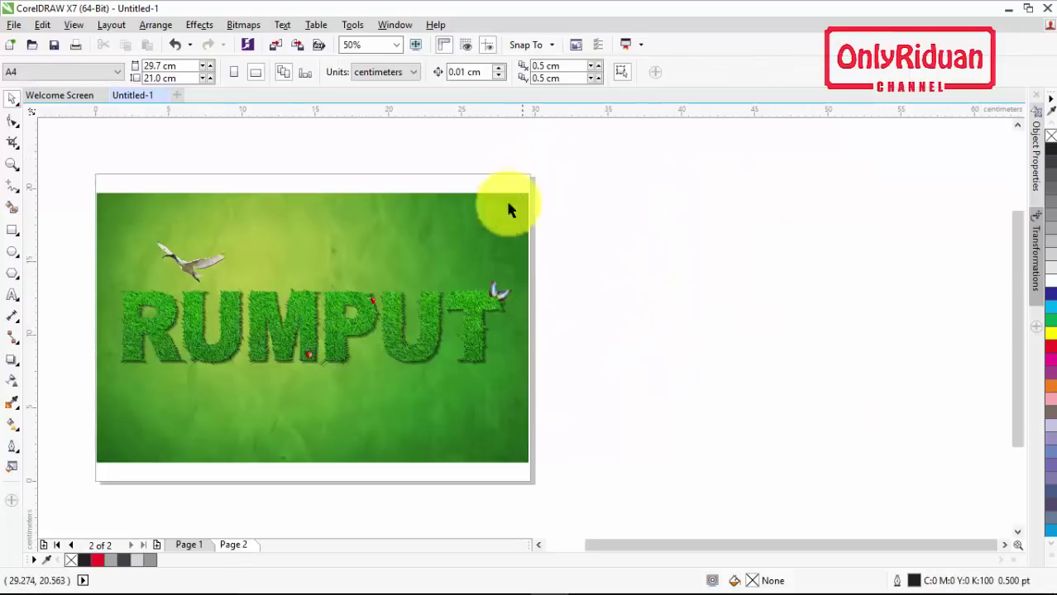
Step: Apply a drop shadow with the Flat Bottom Right preset to the cut-out bird
{"action": "left_click", "coordinate": [538, 545]}
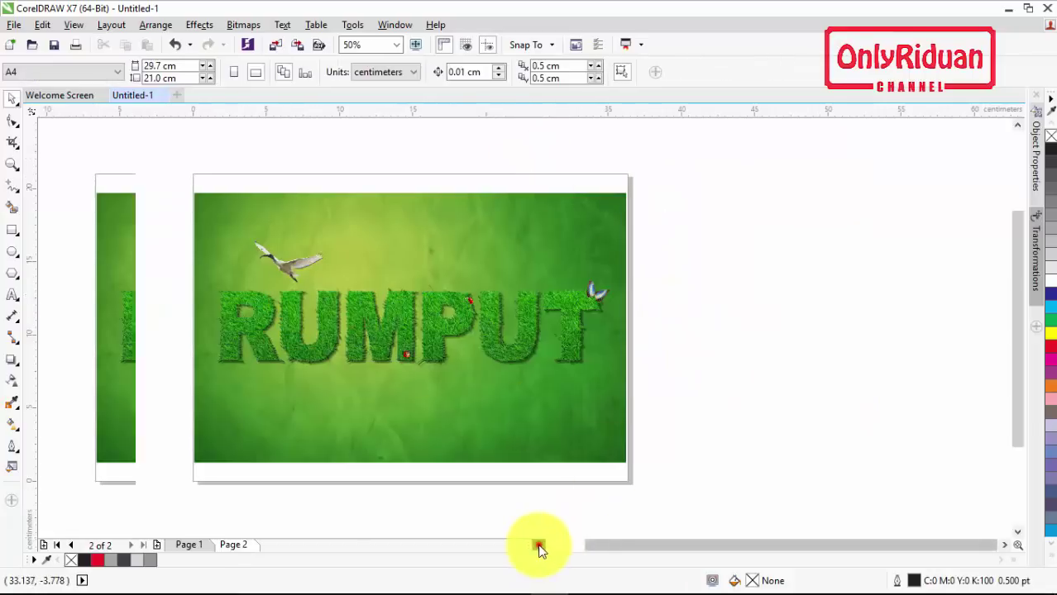
{"action": "left_click", "coordinate": [387, 270]}
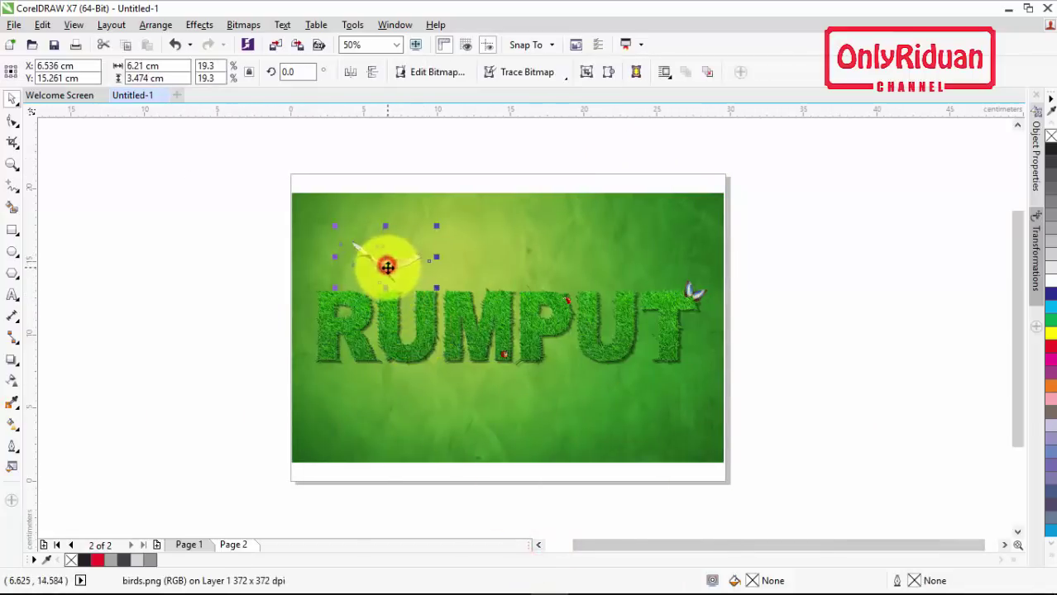
{"action": "left_click", "coordinate": [12, 363]}
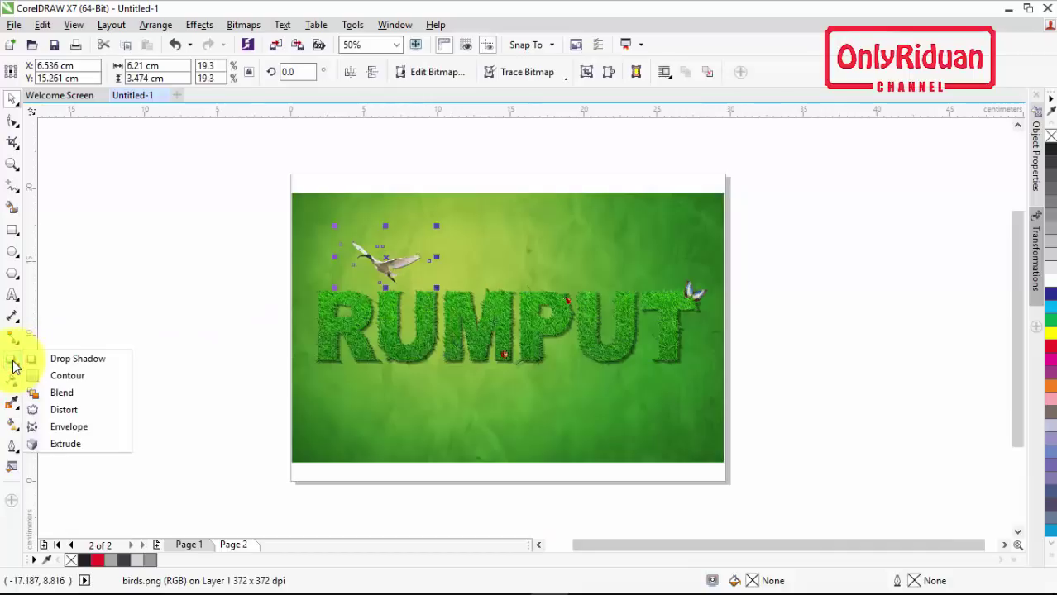
{"action": "left_click", "coordinate": [60, 360]}
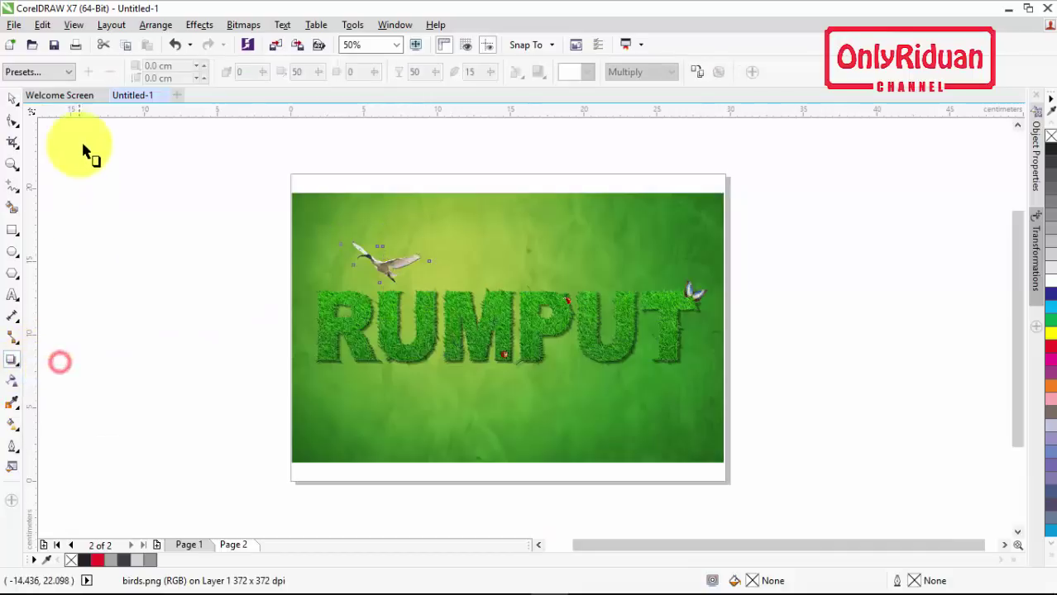
{"action": "left_click", "coordinate": [63, 75]}
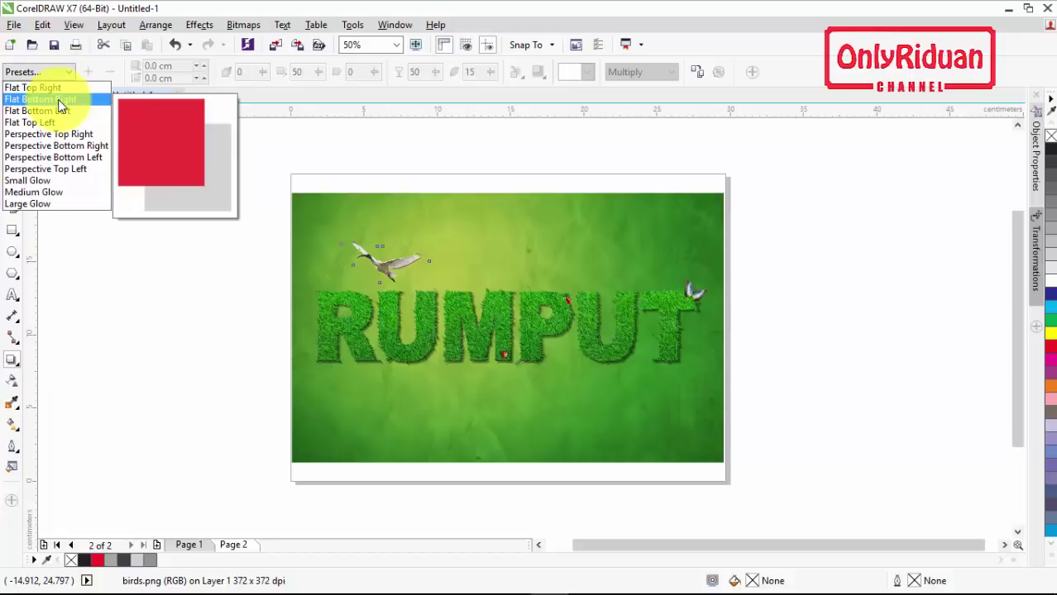
{"action": "left_click", "coordinate": [59, 100]}
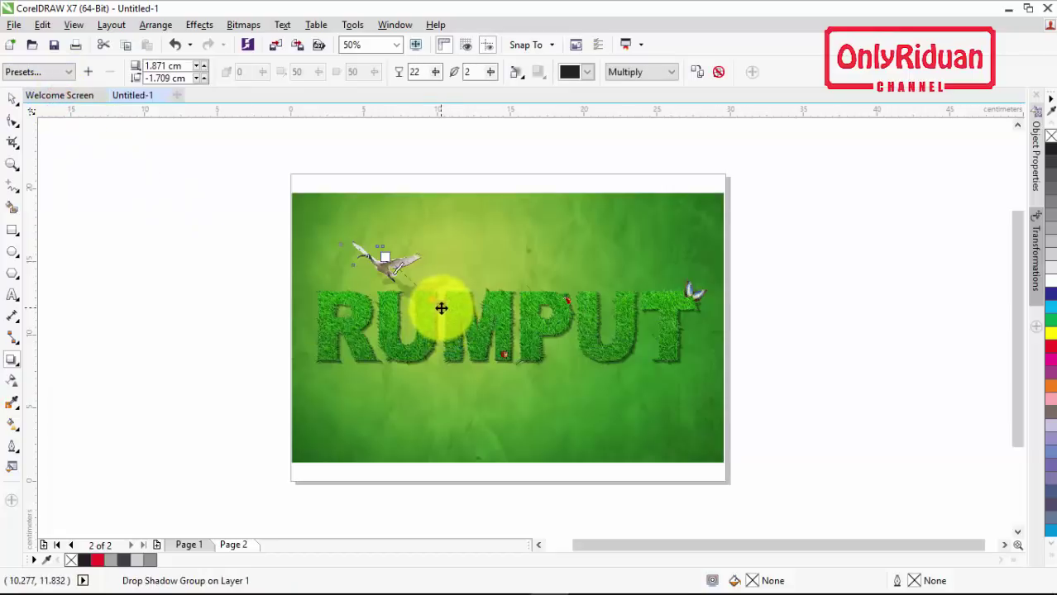
Step: Pull the bird's shadow closer, offset about 0.54 cm right and 0.34 cm down, and view the whole artwork
{"action": "left_click_drag", "start_coordinate": [441, 307], "coordinate": [430, 286]}
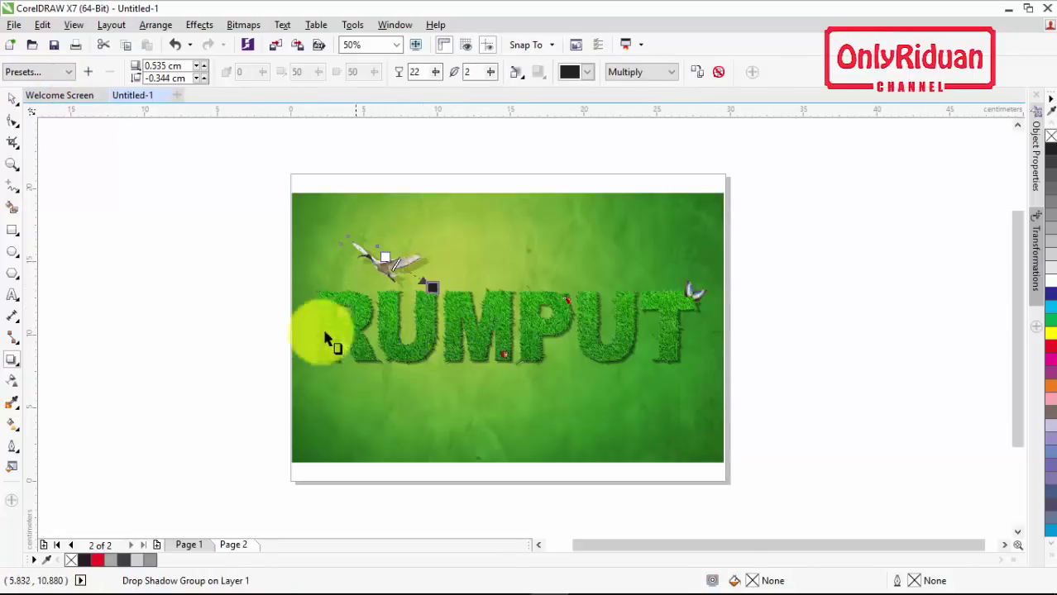
{"action": "scroll", "coordinate": [392, 273], "scroll_direction": "up", "scroll_amount": 2}
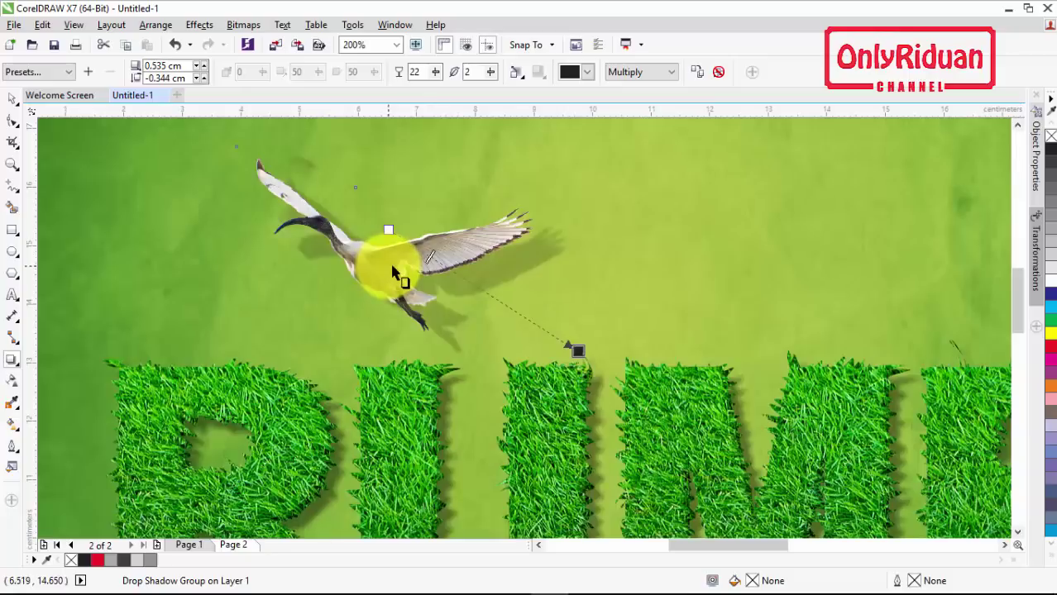
{"action": "scroll", "coordinate": [391, 273], "scroll_direction": "down", "scroll_amount": 2}
{"action": "left_click", "coordinate": [12, 99]}
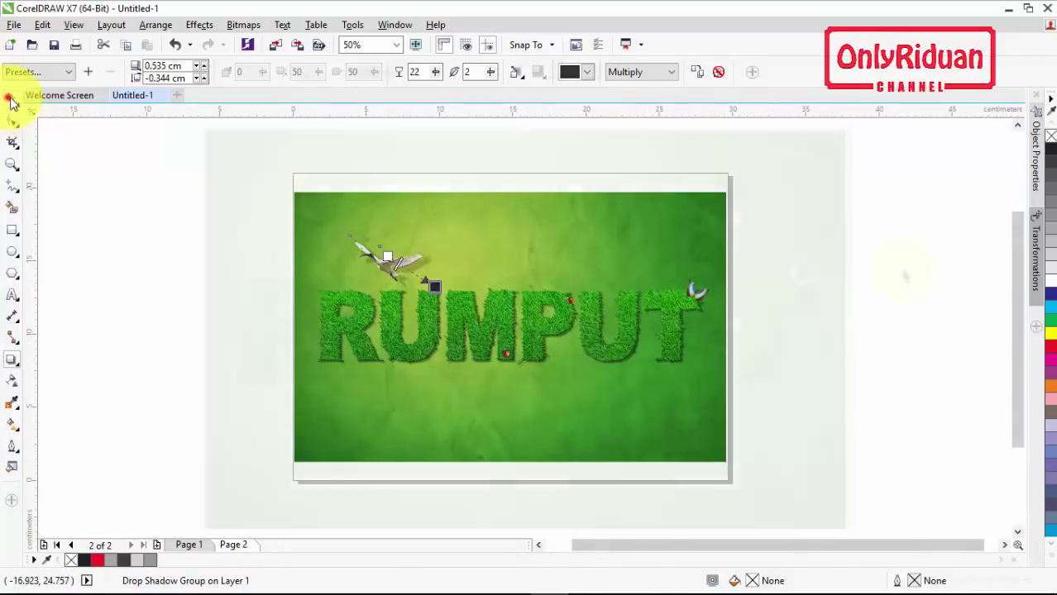
{"action": "key", "text": "shift+F4"}
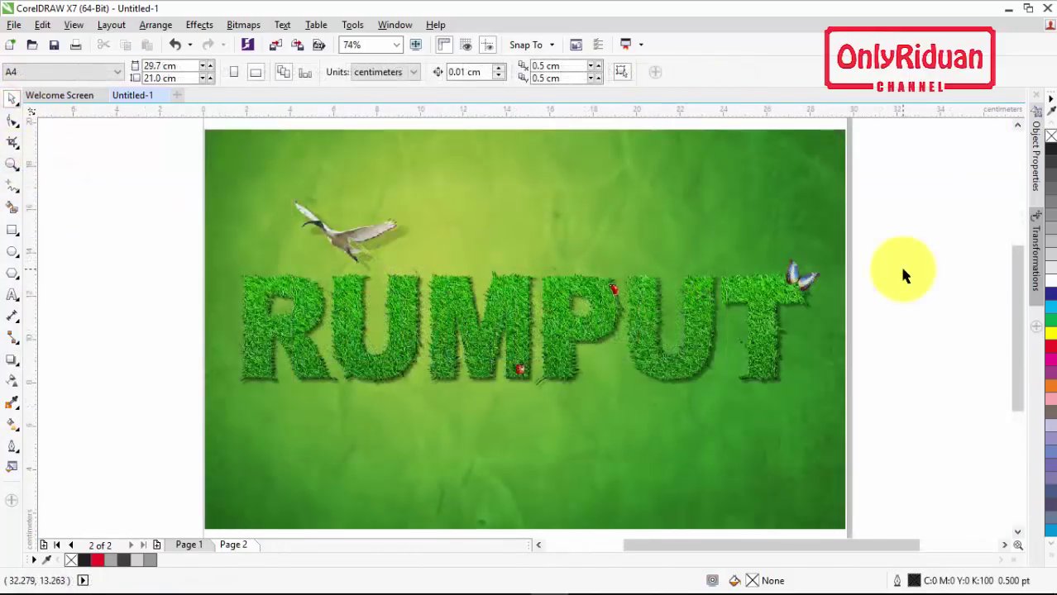